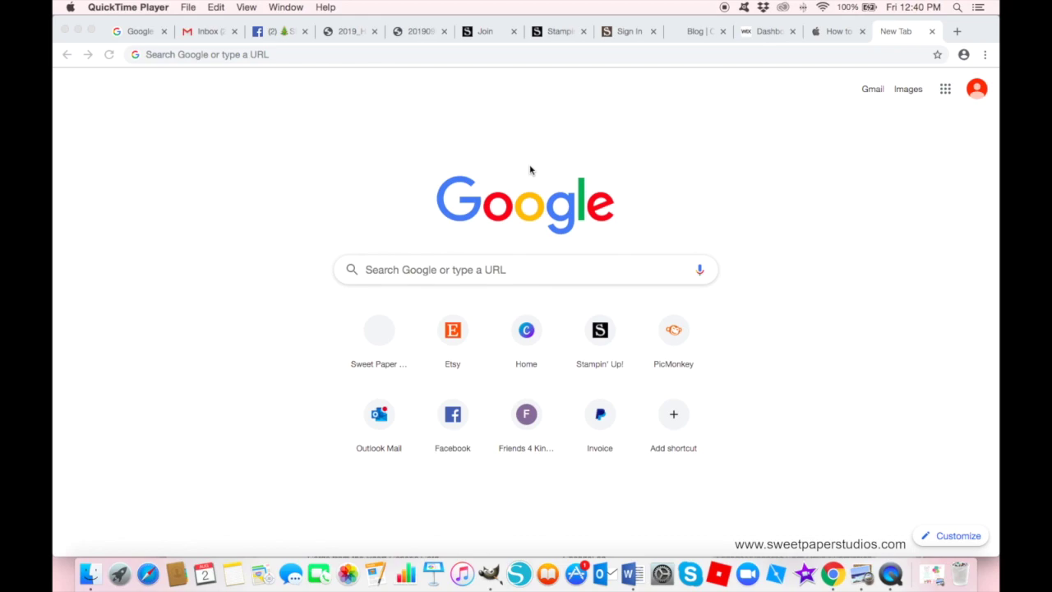
click(497, 53)
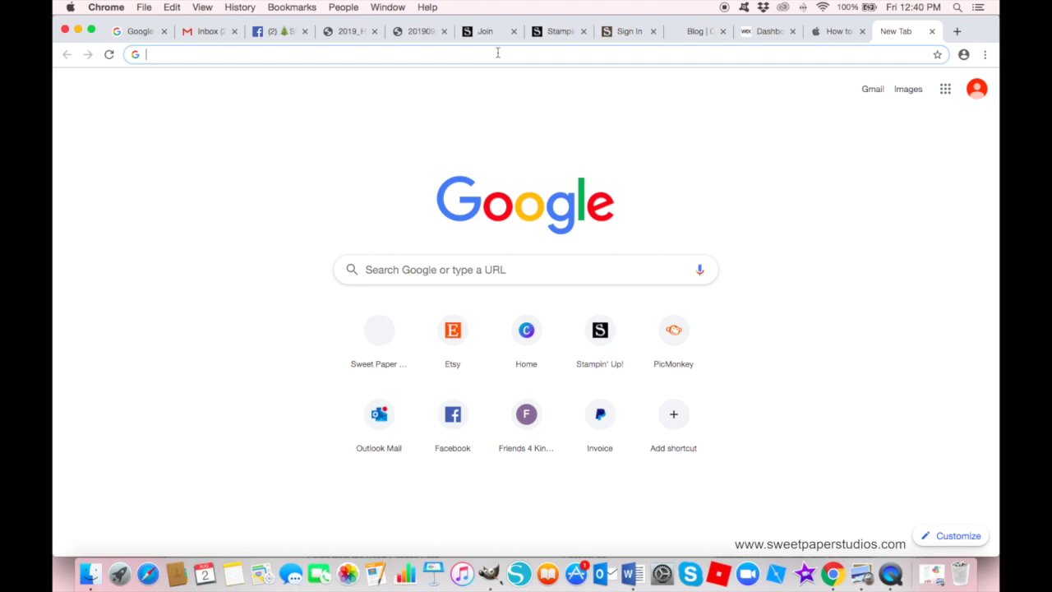
text(www.cana)
key(BackSpace)
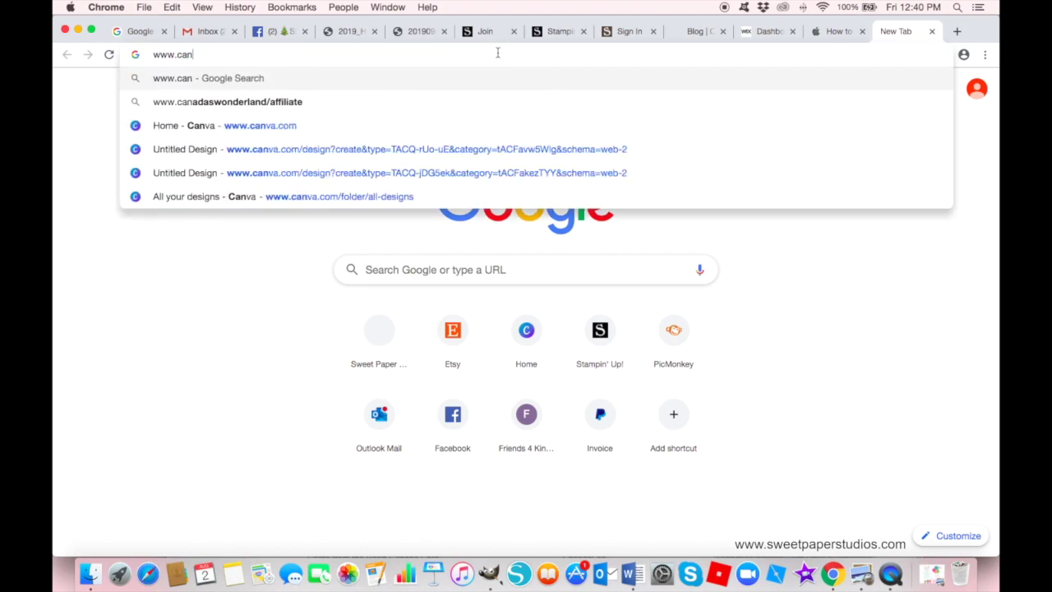
text(v)
key(Return)
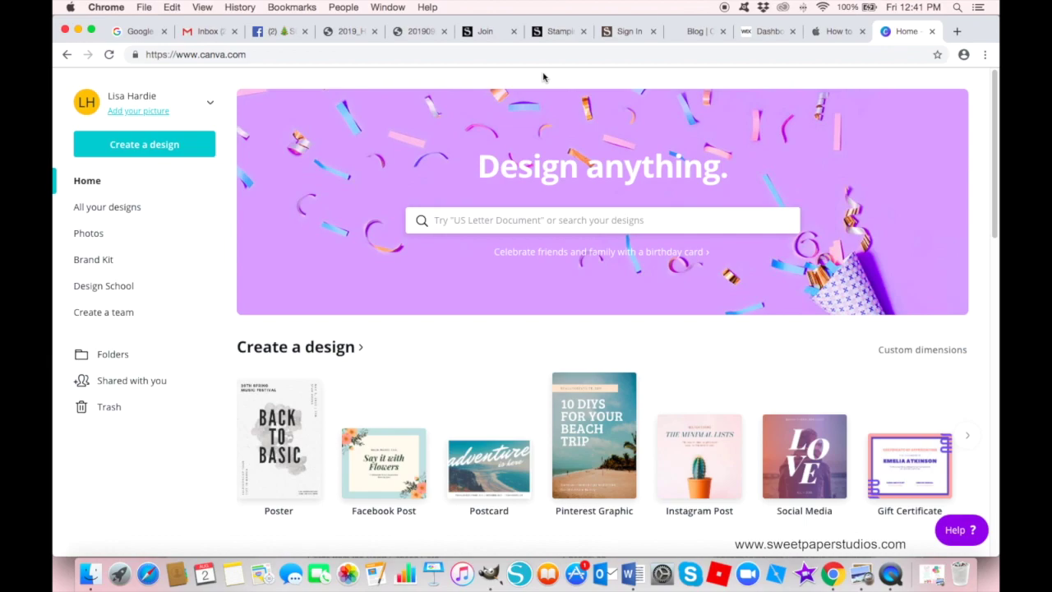
Step: Create a new blank design using the suggested Facebook Post format
scroll(492, 356, down, 3)
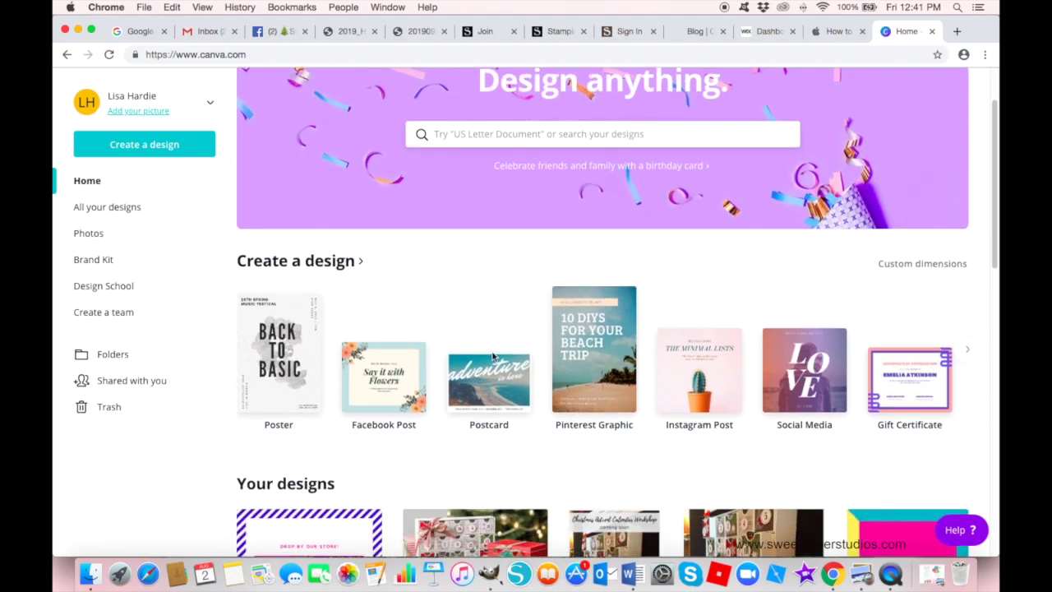
scroll(493, 356, up, 3)
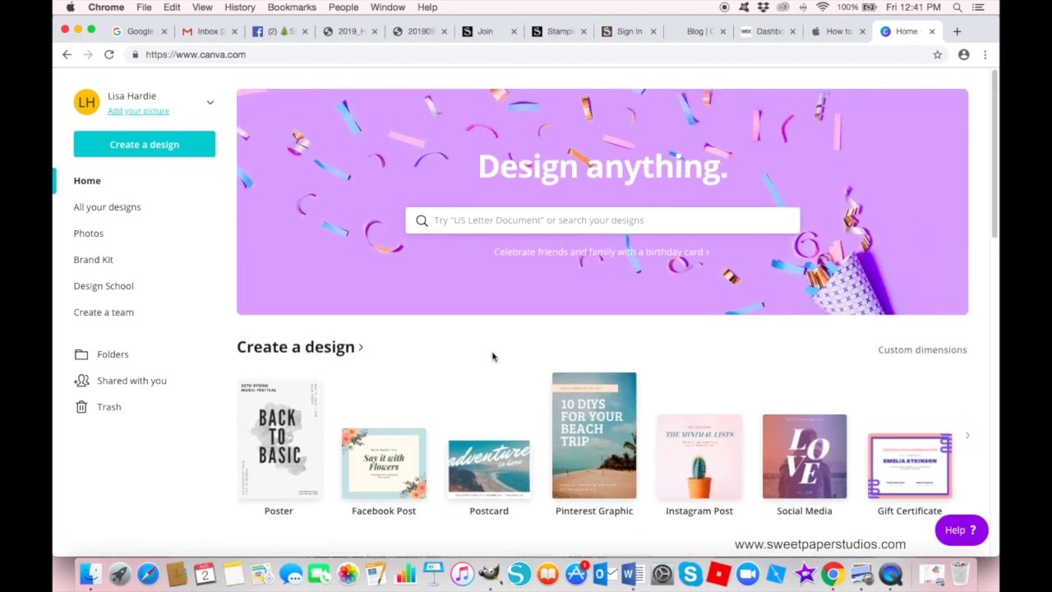
scroll(492, 355, down, 3)
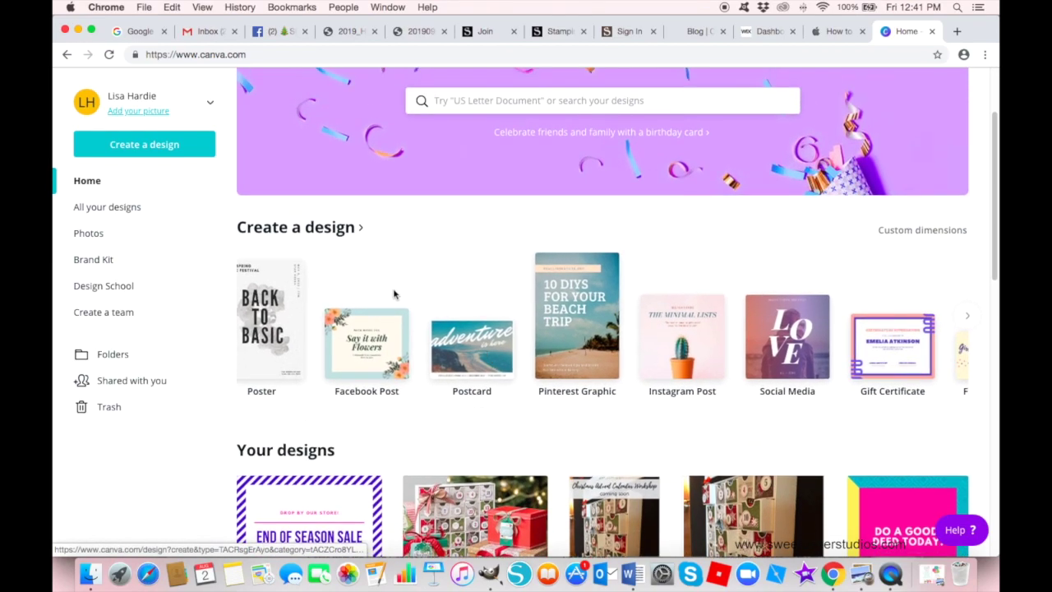
scroll(395, 295, left, 2)
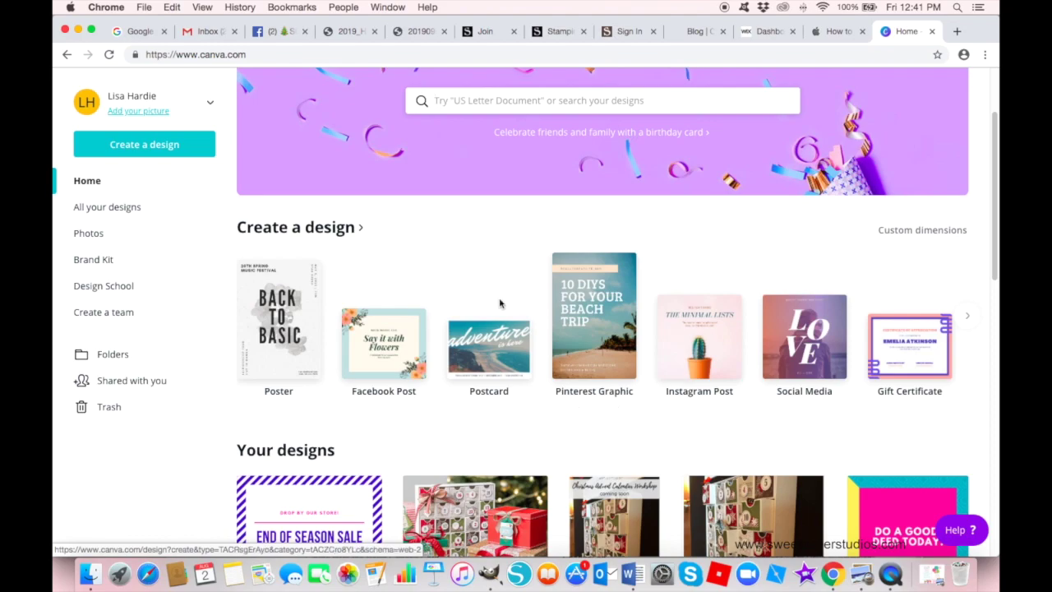
scroll(490, 290, up, 3)
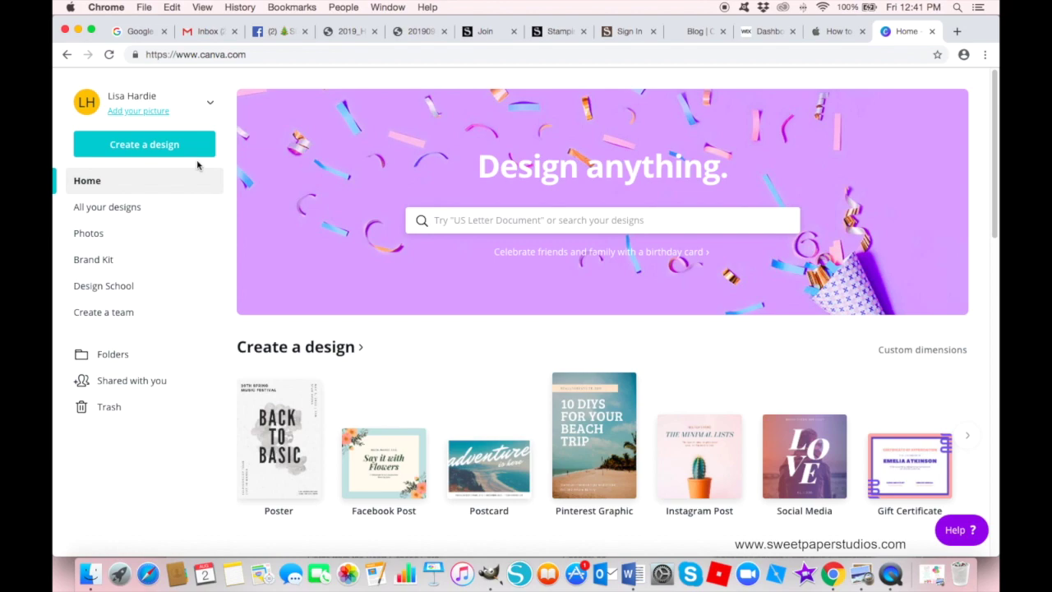
click(153, 146)
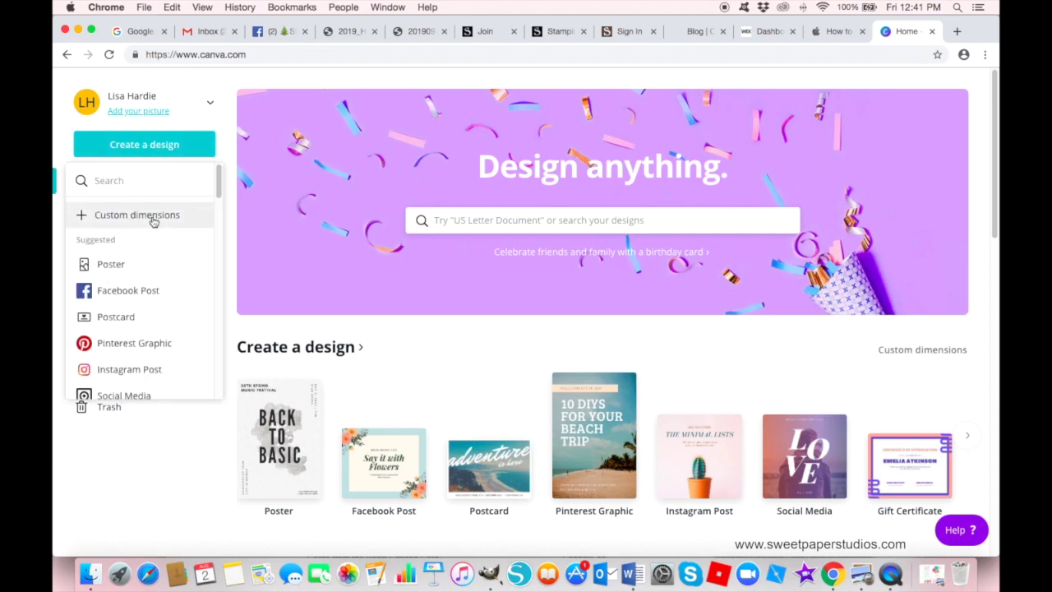
scroll(145, 301, down, 1)
scroll(145, 304, down, 5)
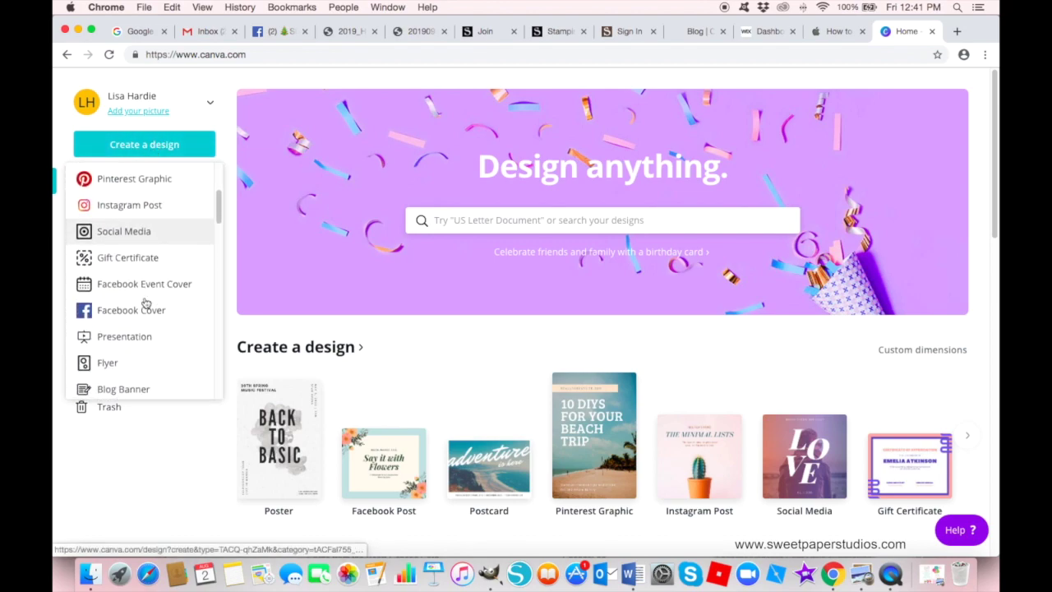
scroll(145, 304, up, 5)
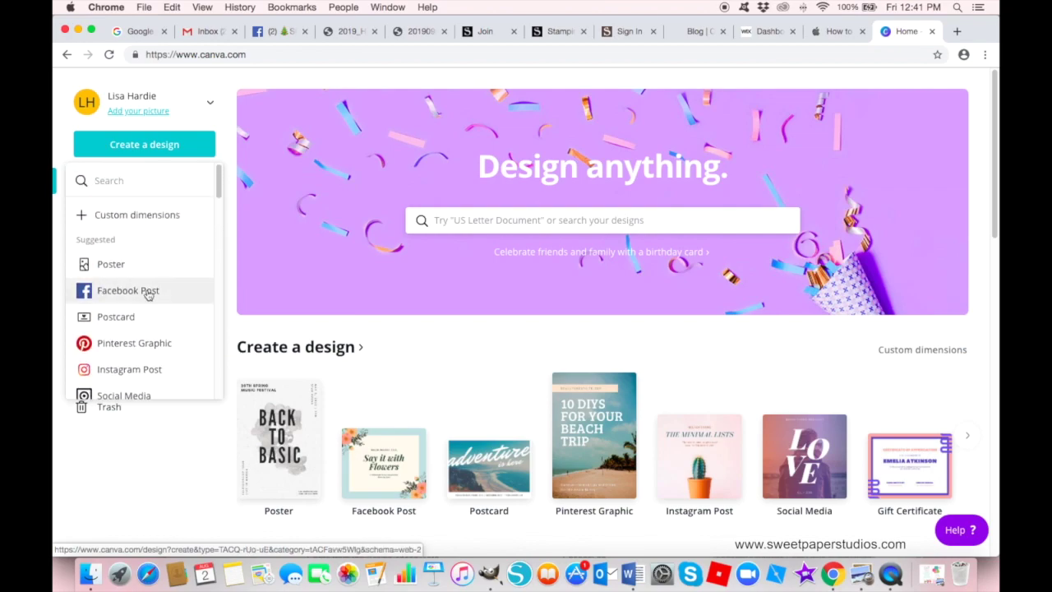
click(145, 293)
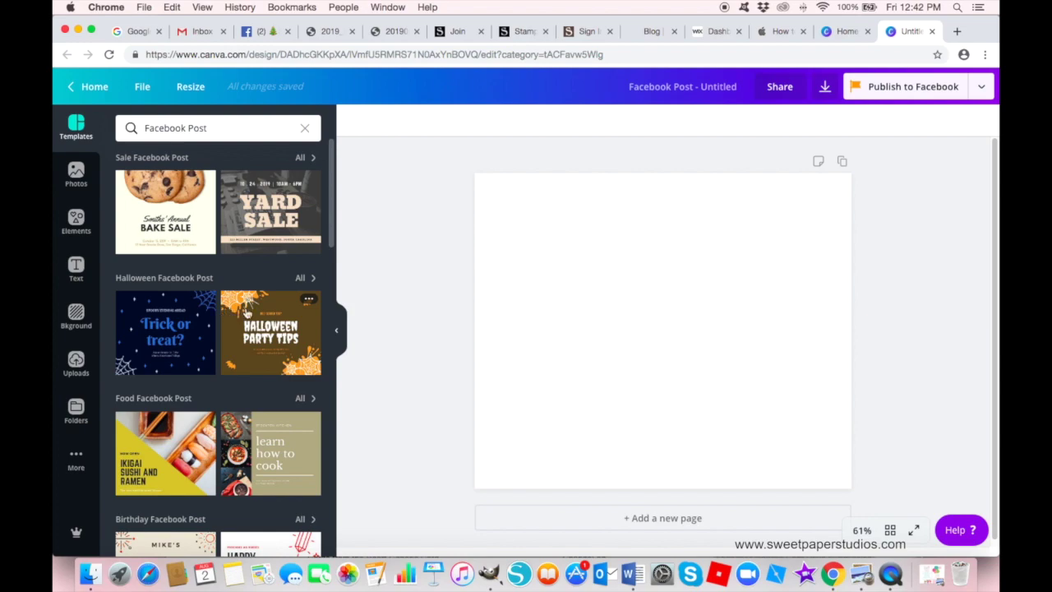
Step: Examine the Facebook Post templates, from the seasonal and themed categories through to the full list of results
scroll(287, 397, down, 3)
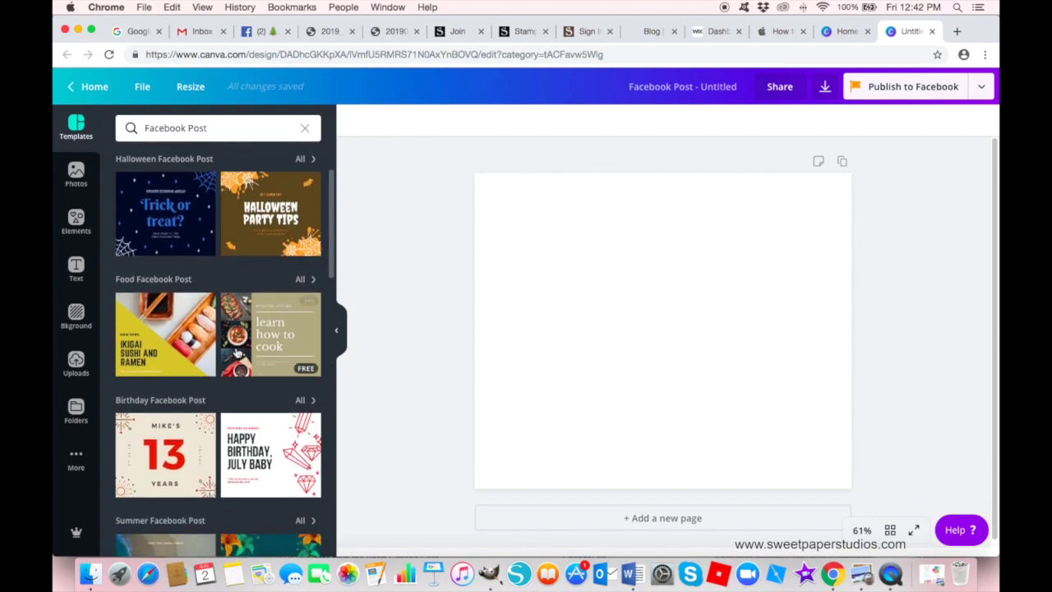
scroll(235, 349, down, 6)
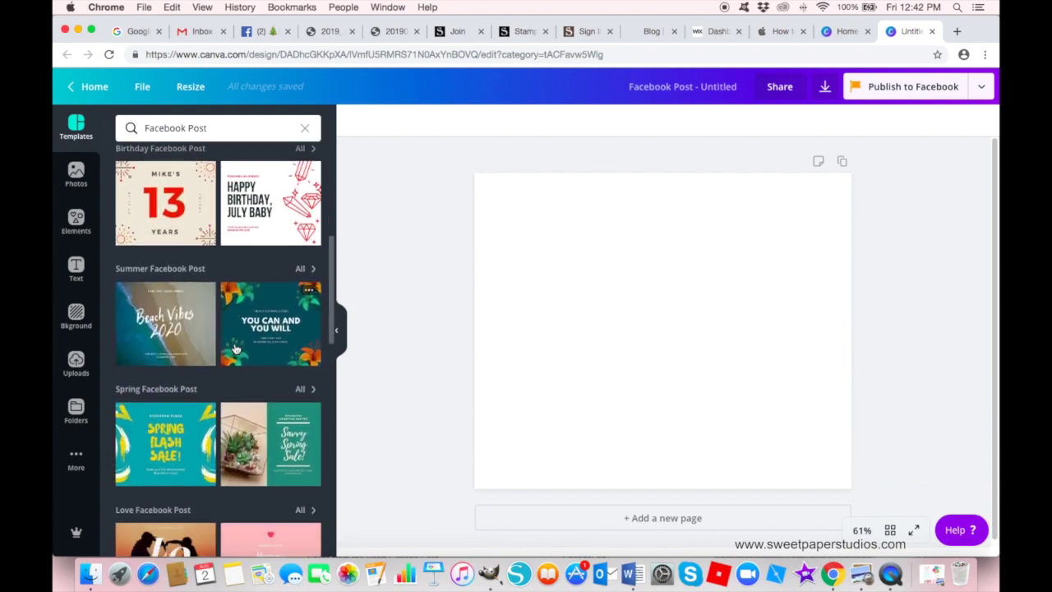
scroll(235, 349, down, 8)
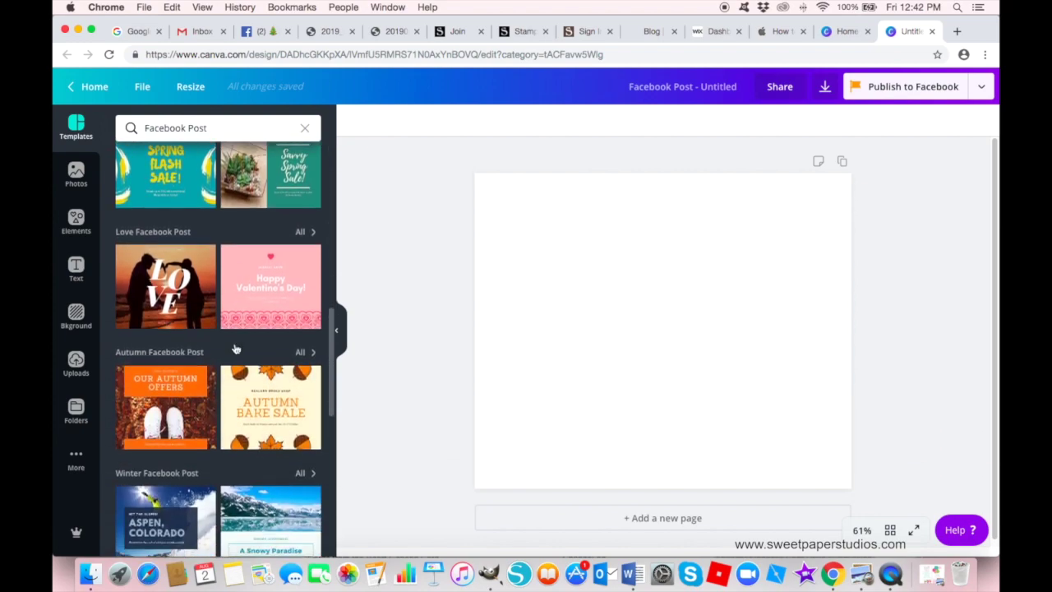
scroll(234, 348, down, 2)
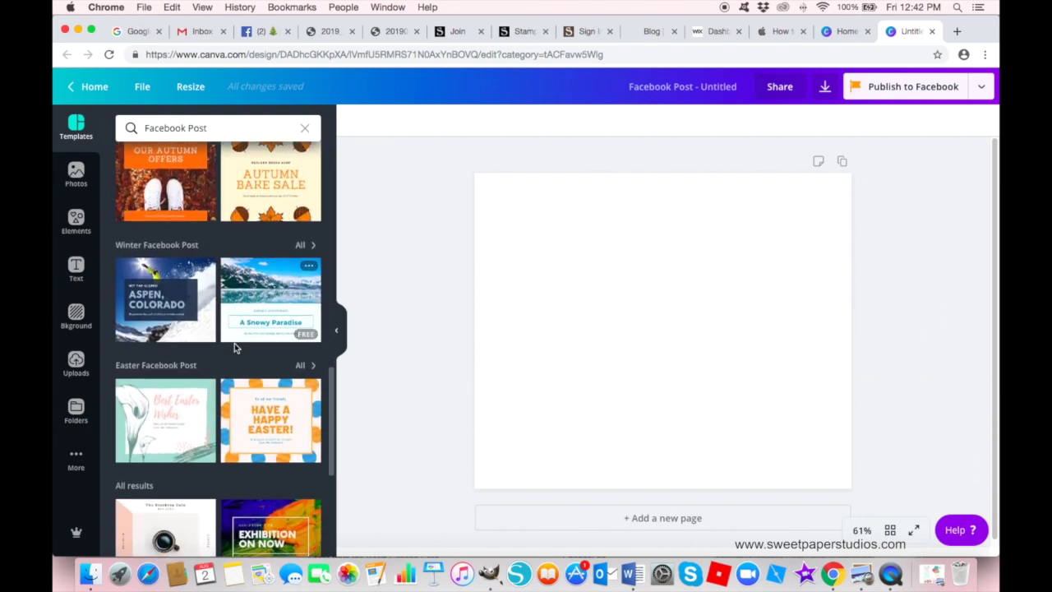
scroll(234, 347, down, 2)
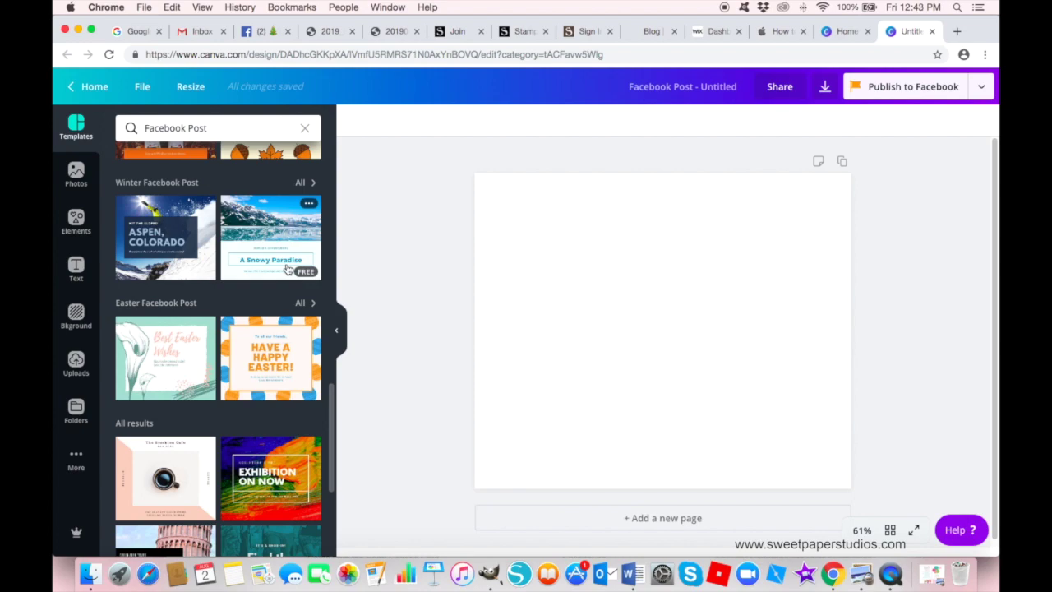
scroll(183, 246, up, 1)
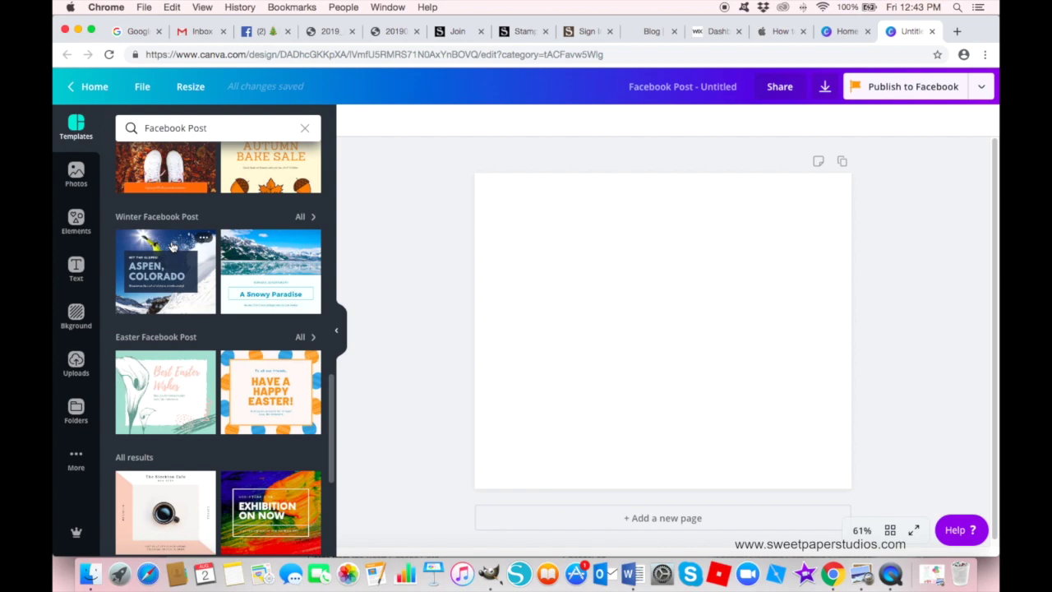
scroll(199, 317, down, 2)
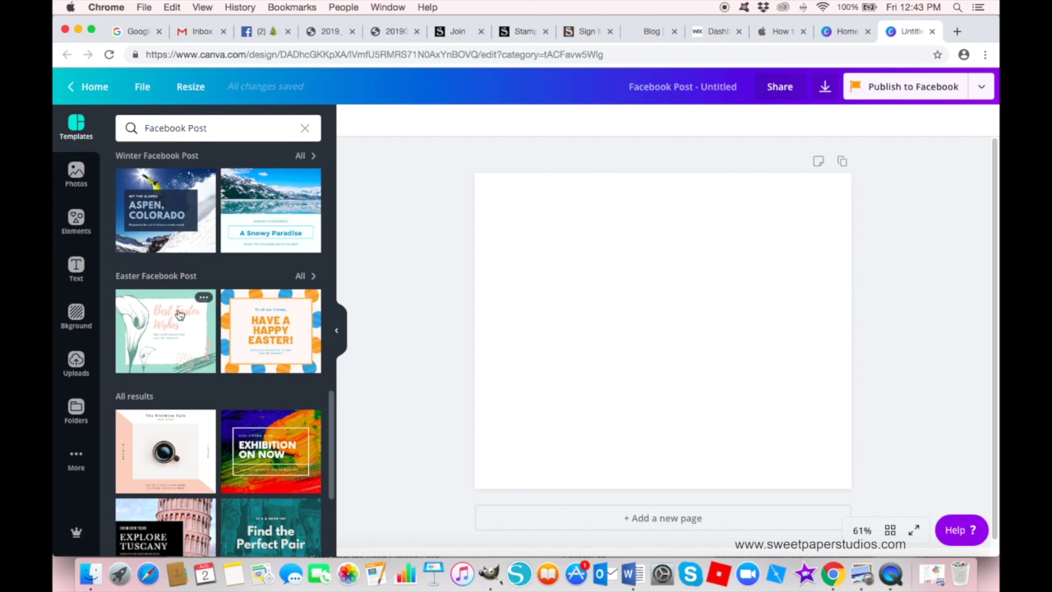
scroll(179, 317, down, 3)
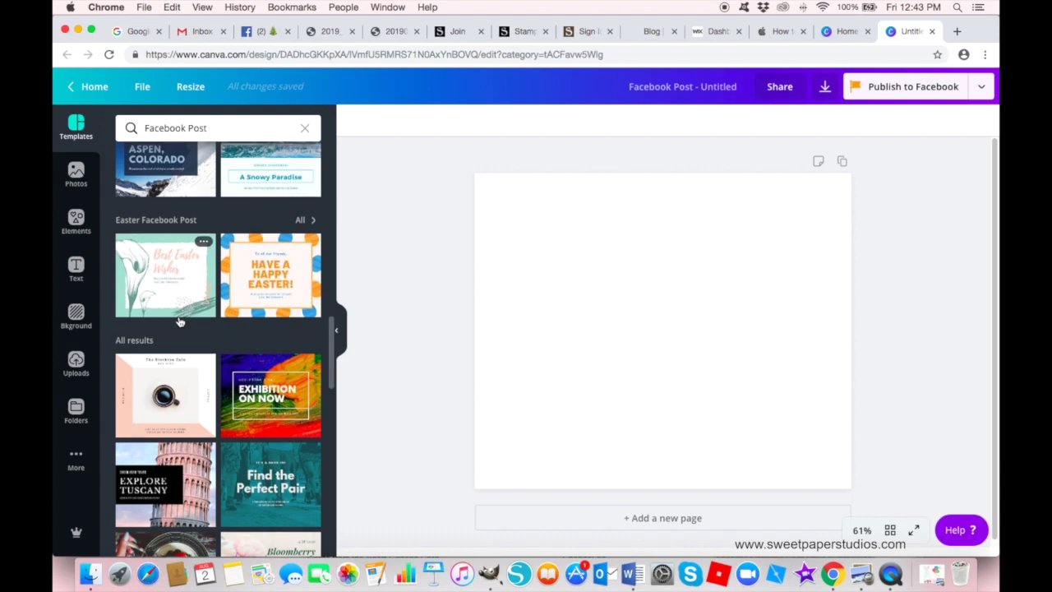
scroll(179, 320, down, 5)
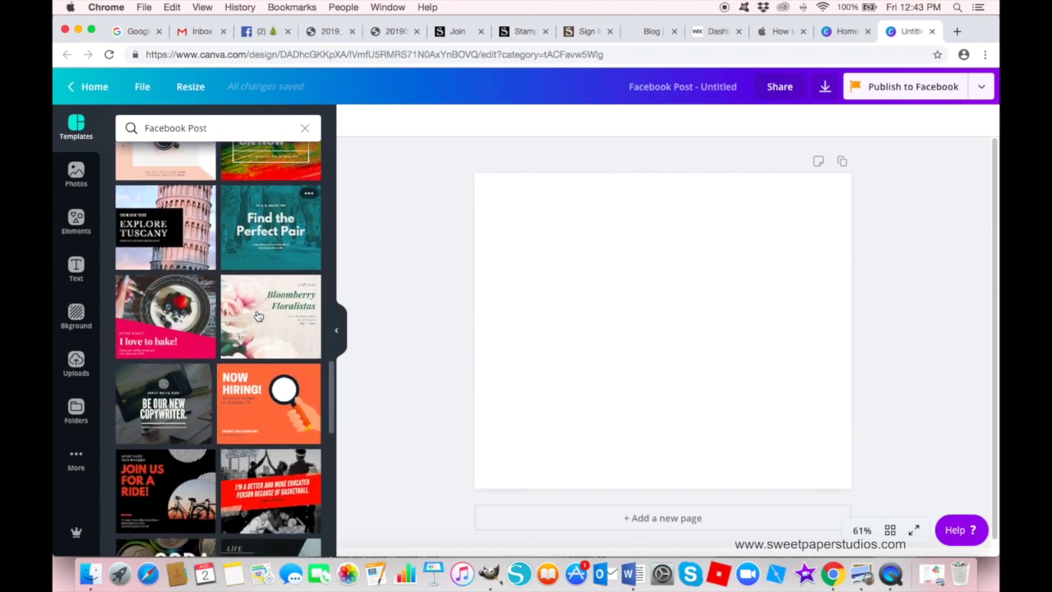
scroll(257, 317, down, 1)
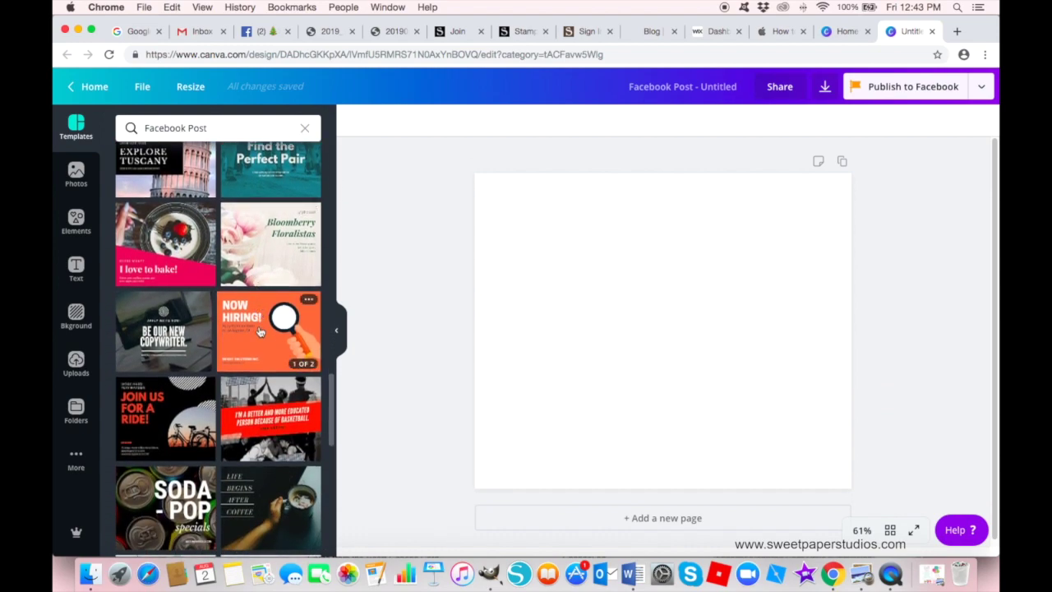
scroll(275, 421, down, 7)
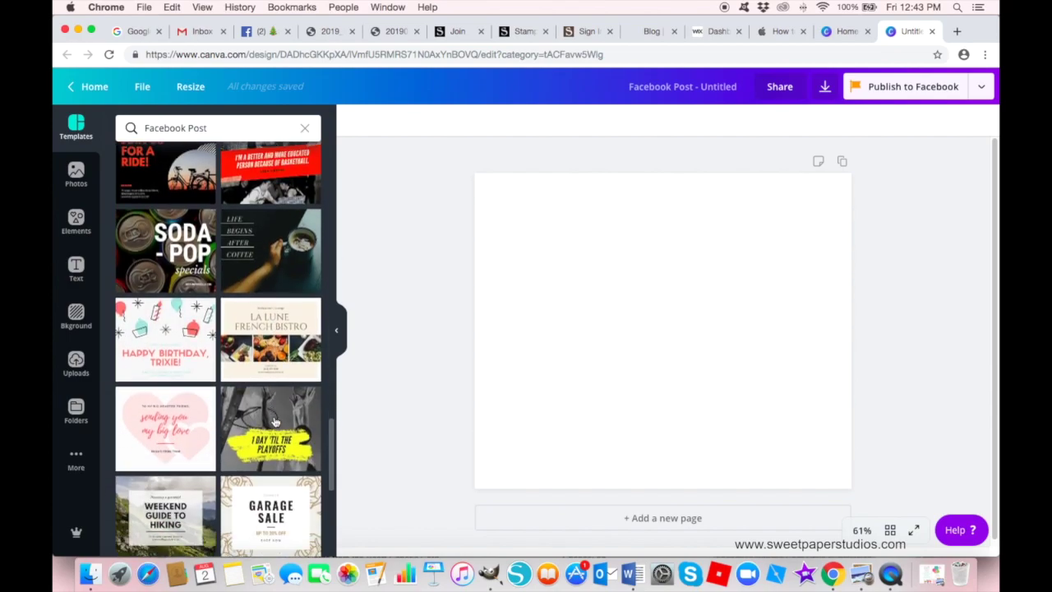
scroll(275, 421, down, 5)
scroll(275, 420, up, 20)
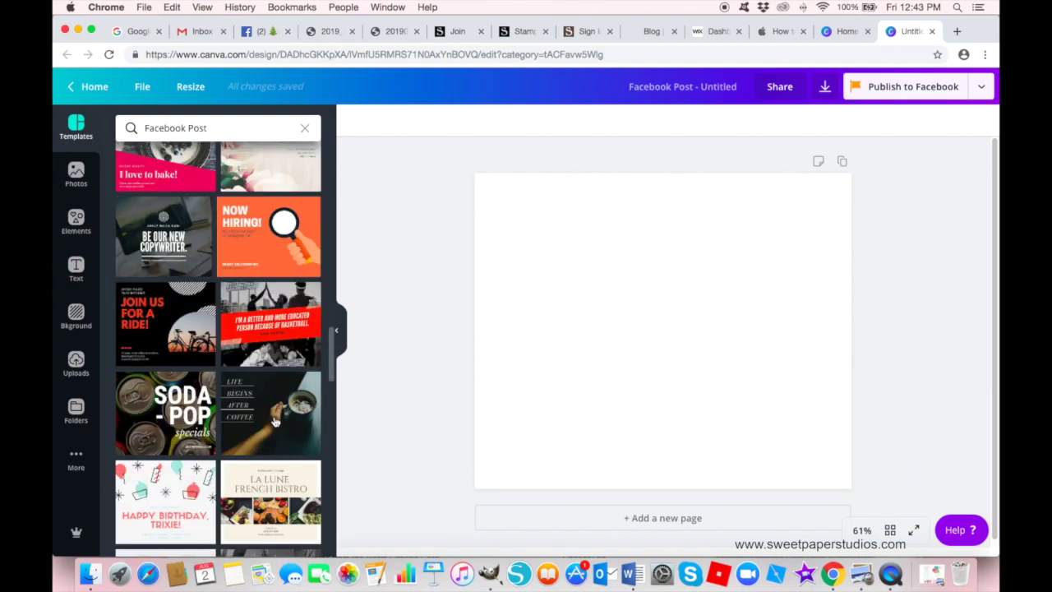
scroll(275, 420, up, 10)
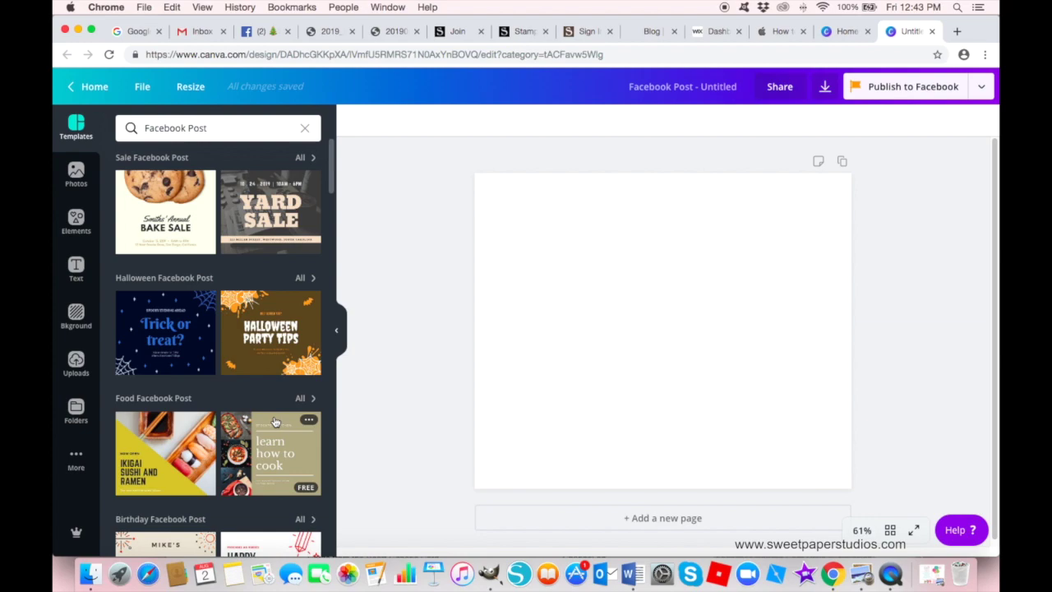
Step: Search the templates for "Facebook Post Christmas" and apply the green "Have a Jolly Christmas" Santa template to the page
click(255, 130)
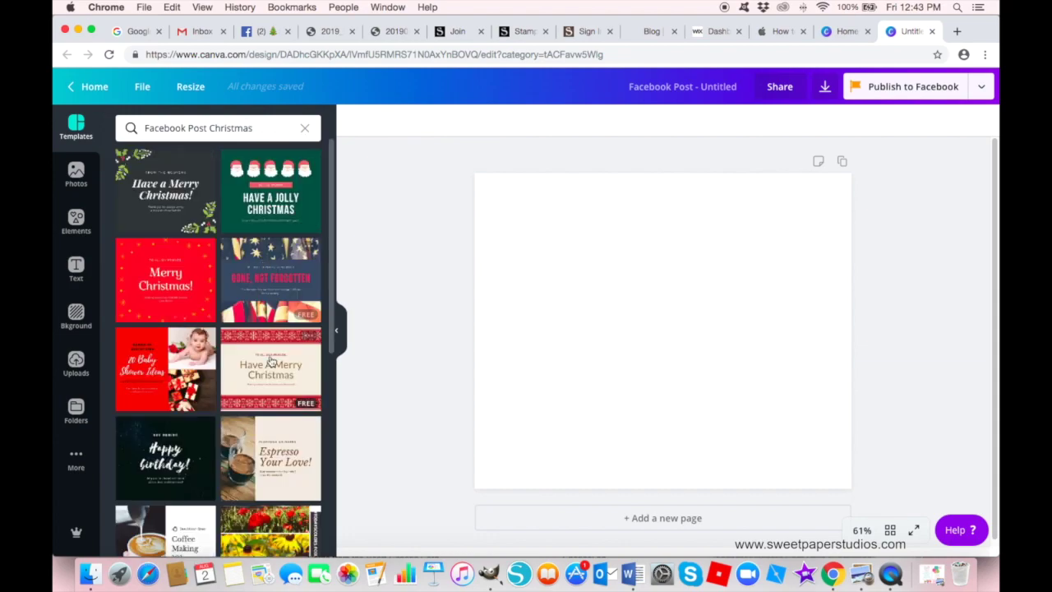
scroll(271, 362, down, 3)
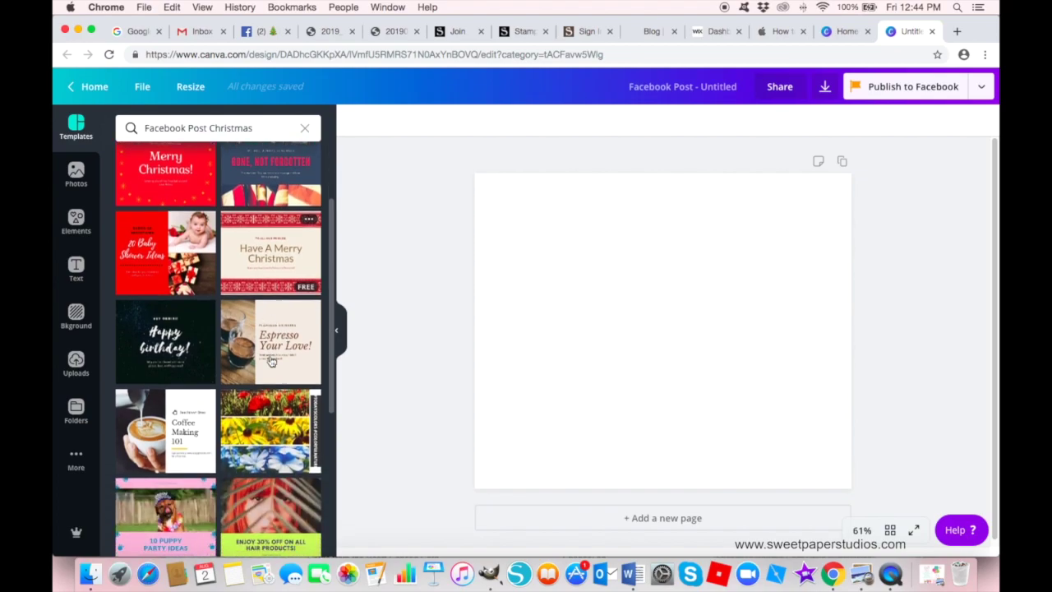
scroll(271, 361, down, 6)
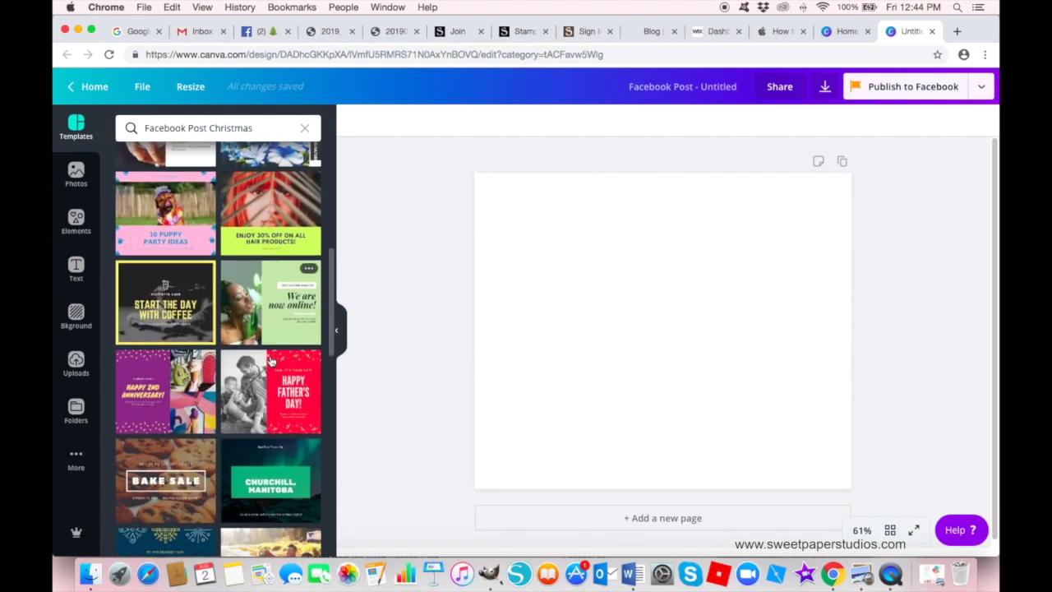
scroll(271, 362, down, 8)
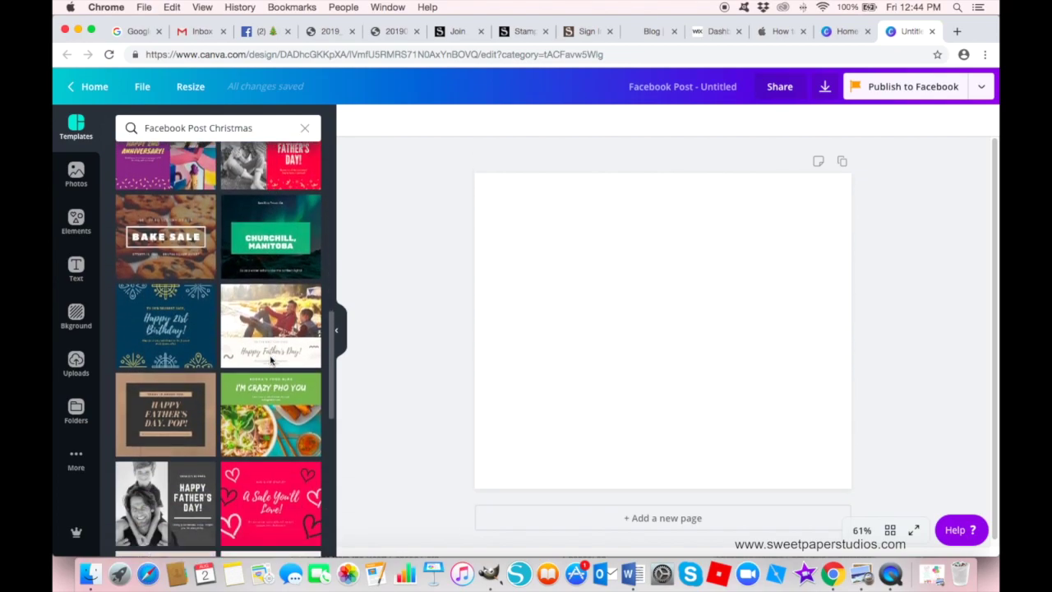
scroll(272, 359, down, 4)
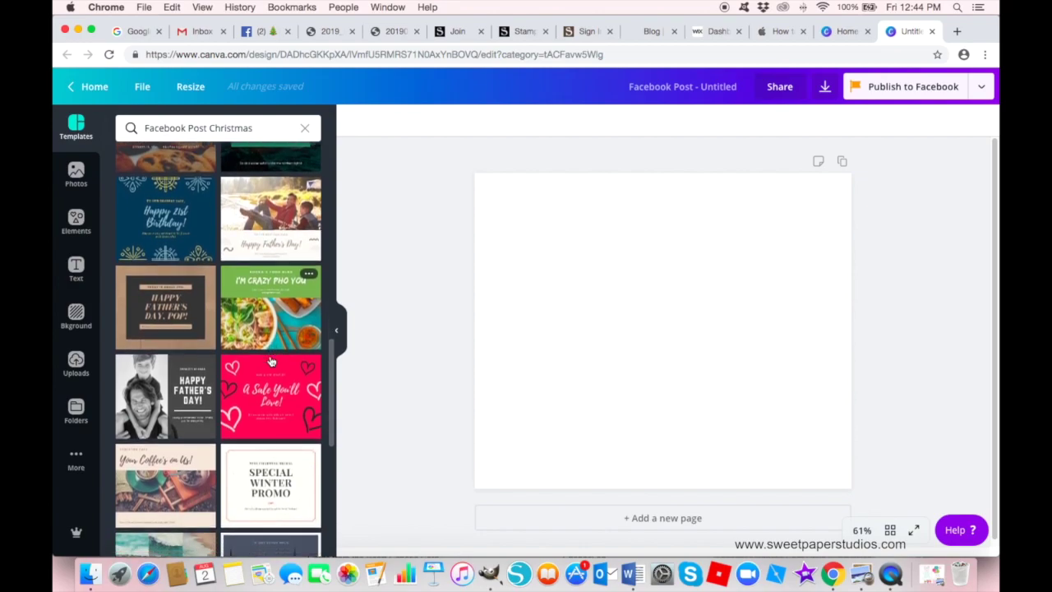
scroll(271, 360, down, 10)
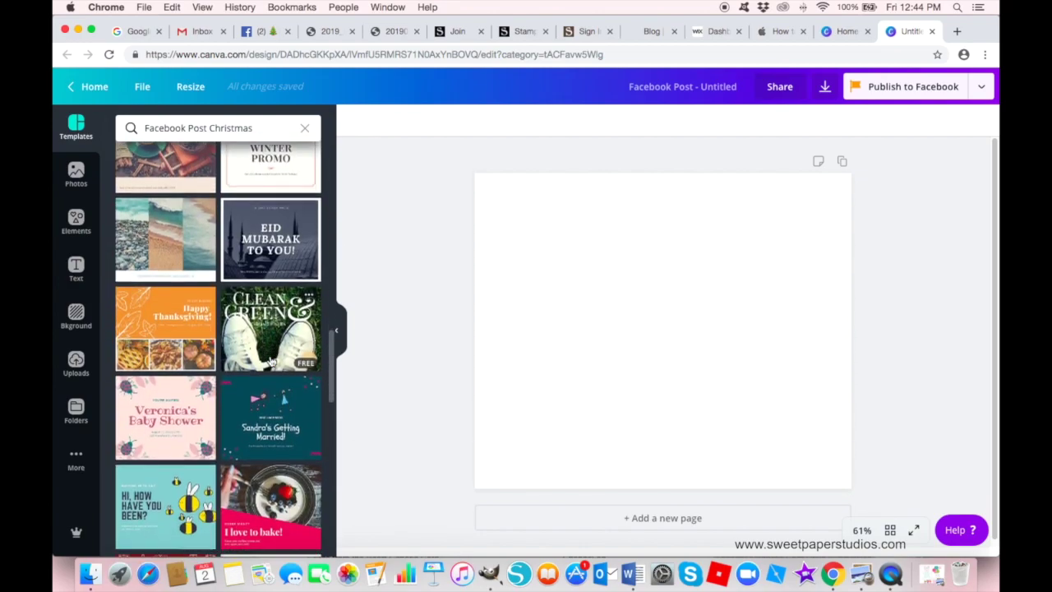
scroll(271, 360, down, 5)
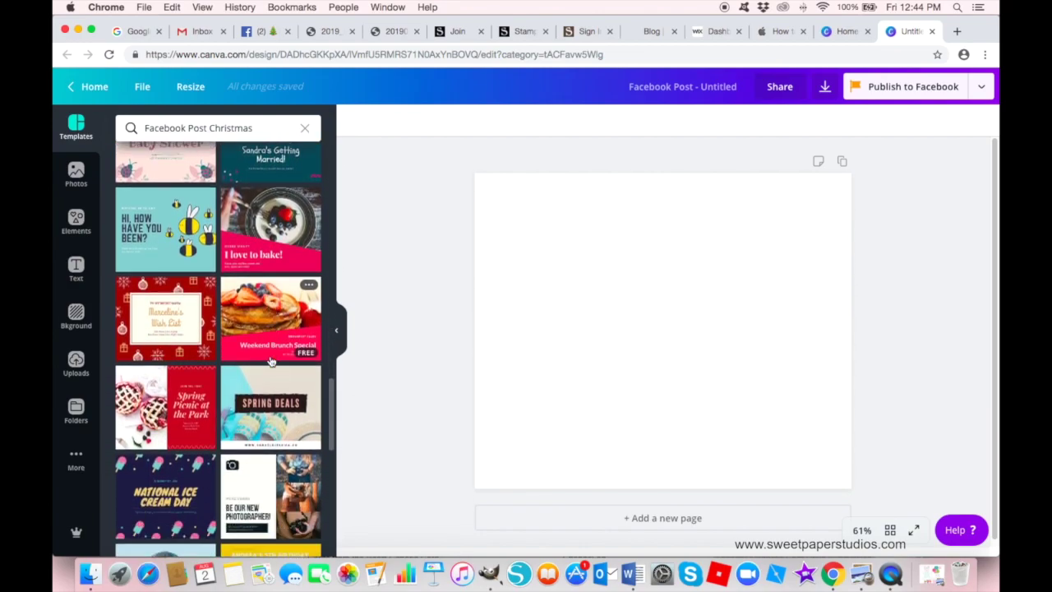
scroll(271, 360, up, 20)
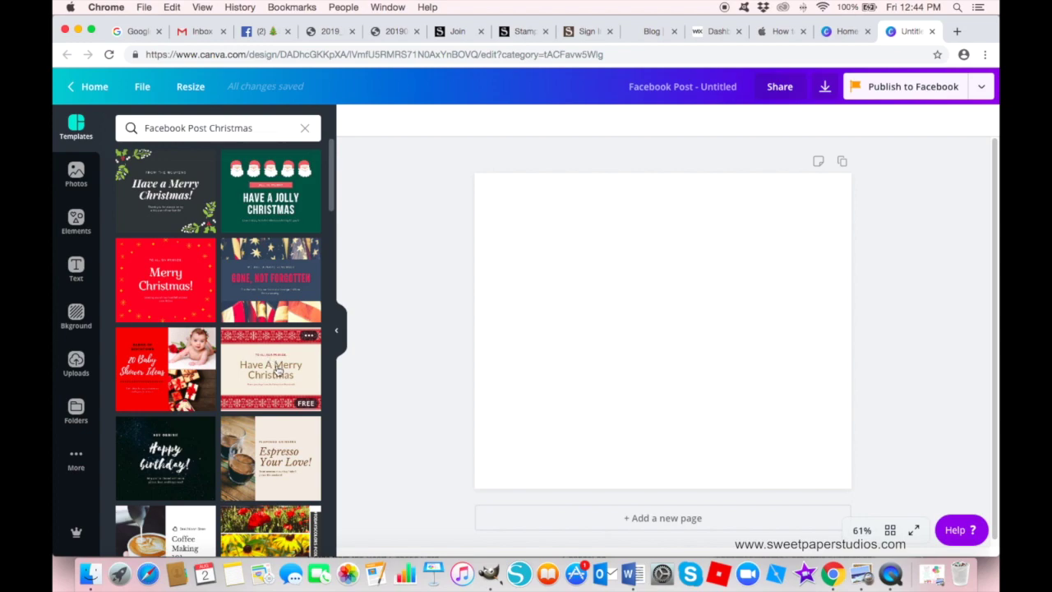
click(271, 170)
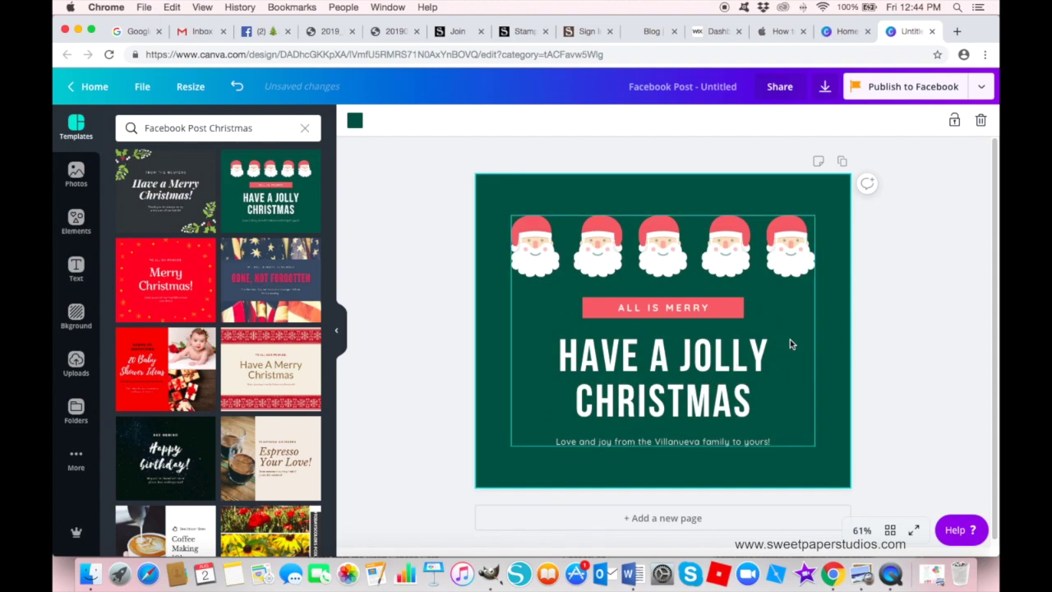
Step: Review the file types offered for downloading the design, keeping PNG, and close the download options
click(825, 88)
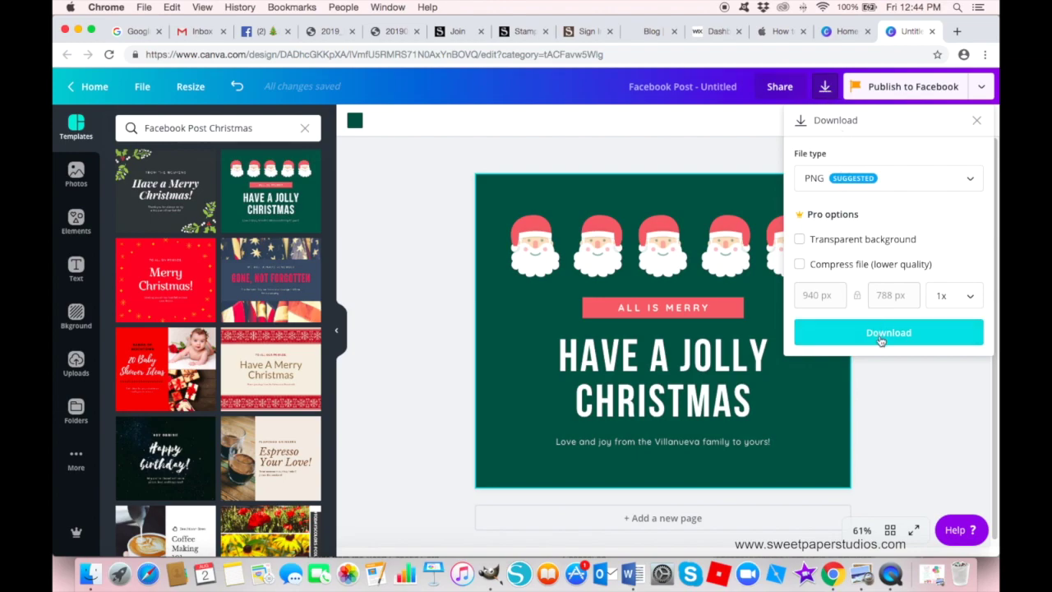
click(966, 180)
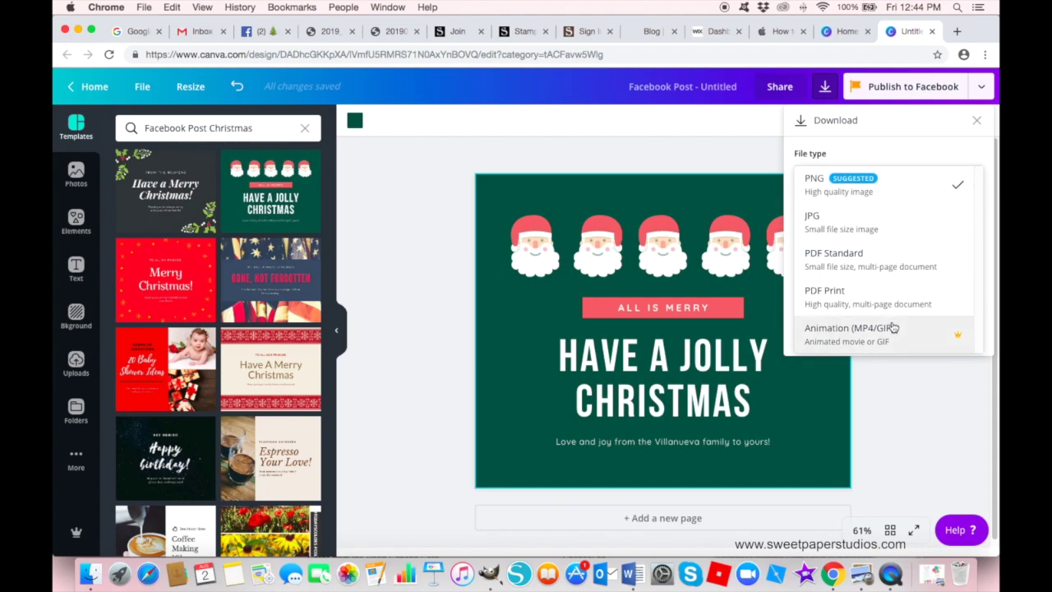
click(899, 181)
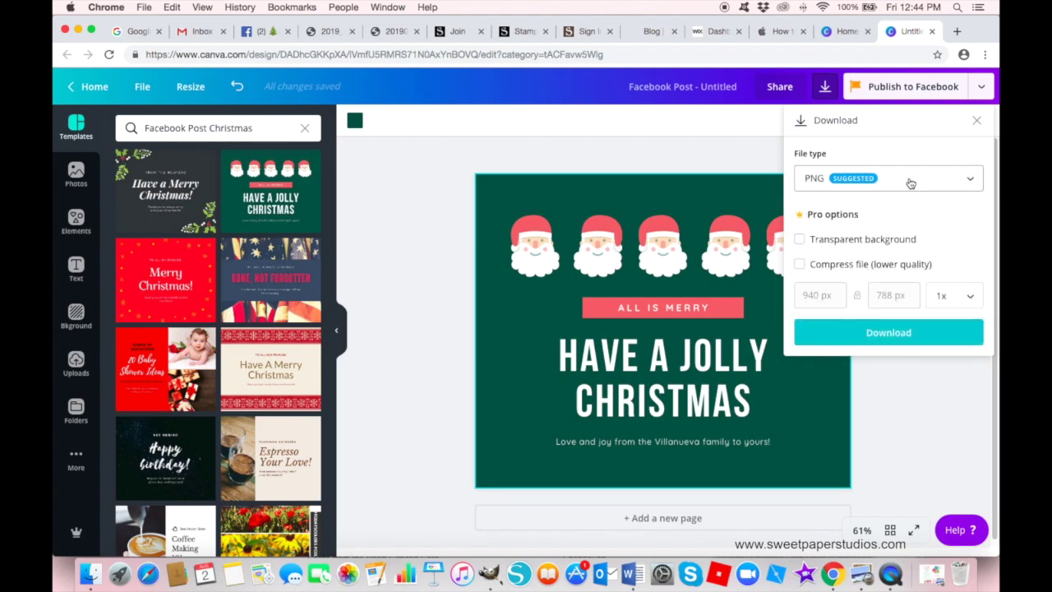
click(909, 183)
click(741, 159)
click(724, 141)
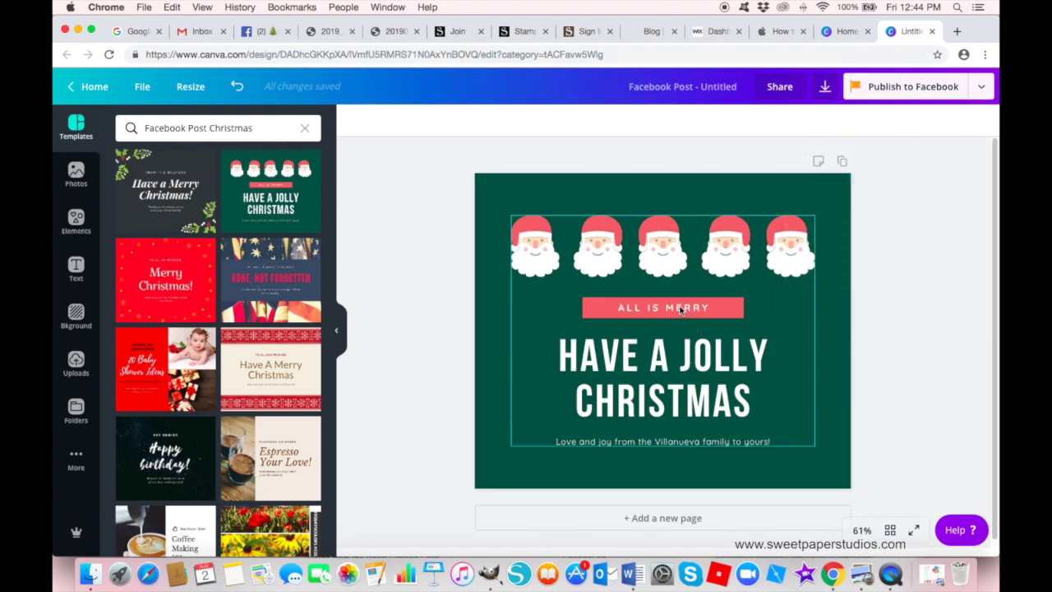
Step: Select the page background, then switch to Preview and close the Sweet Paper Branding Board document
click(730, 187)
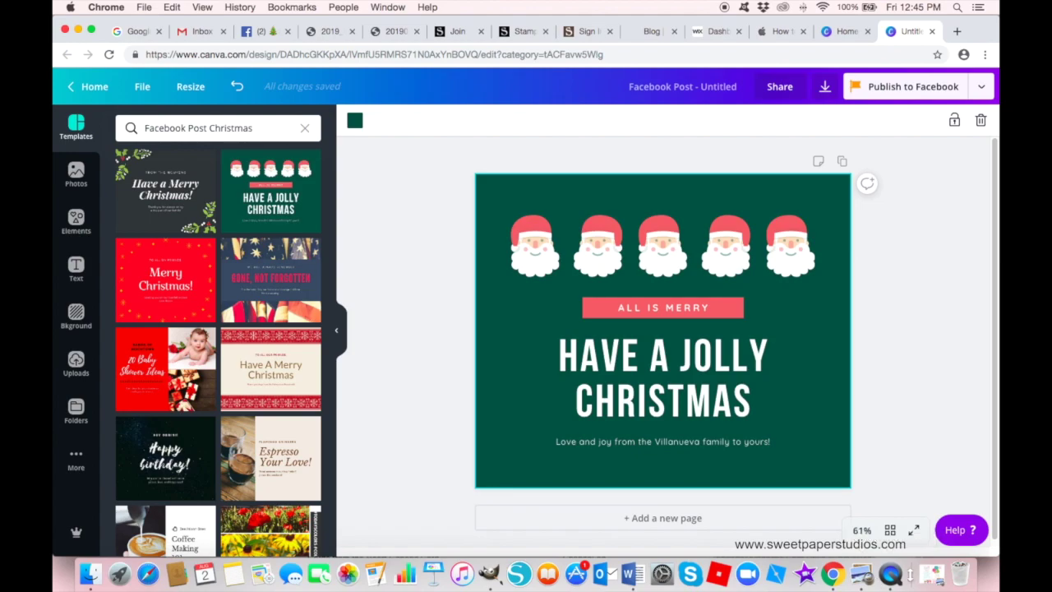
click(865, 573)
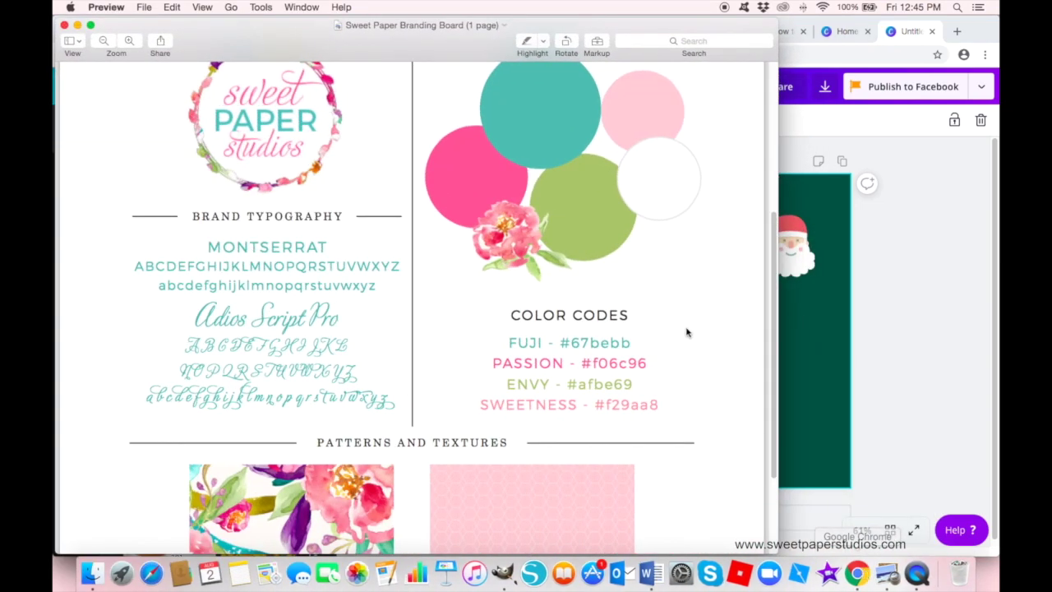
click(65, 25)
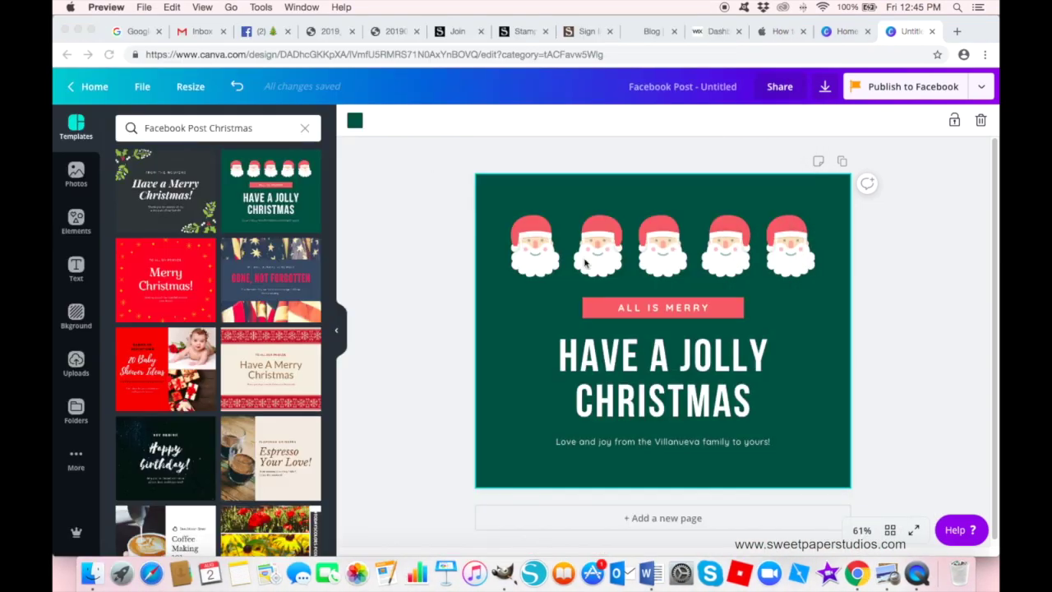
Step: In Preview, open "2019 Stampin' Up! Hex Values.pdf" from the LaCie drive's "02 - Business Files" folder inside "1 - Stampin' Up"
click(883, 571)
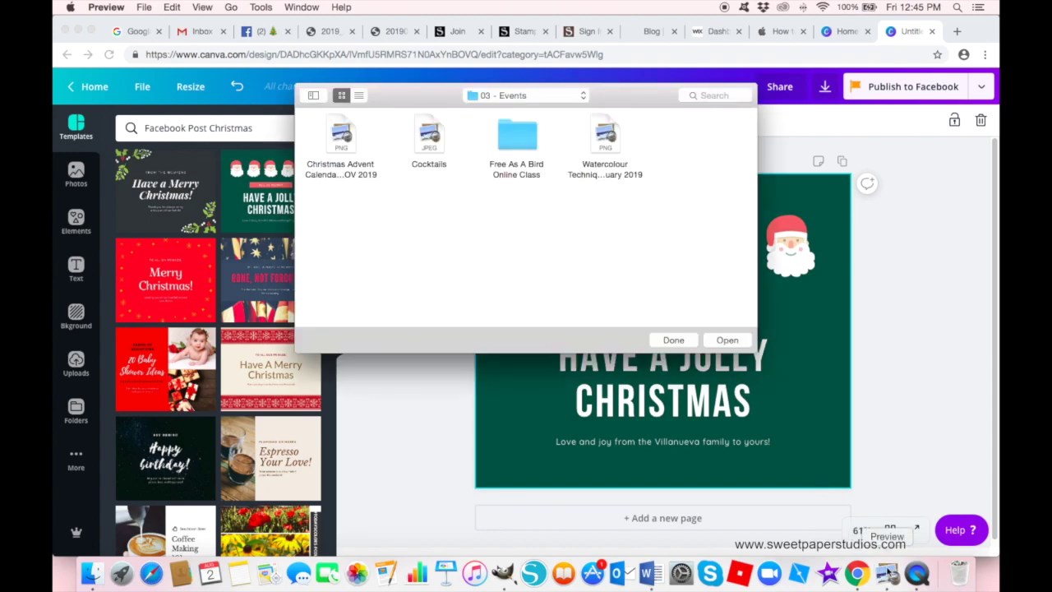
click(585, 97)
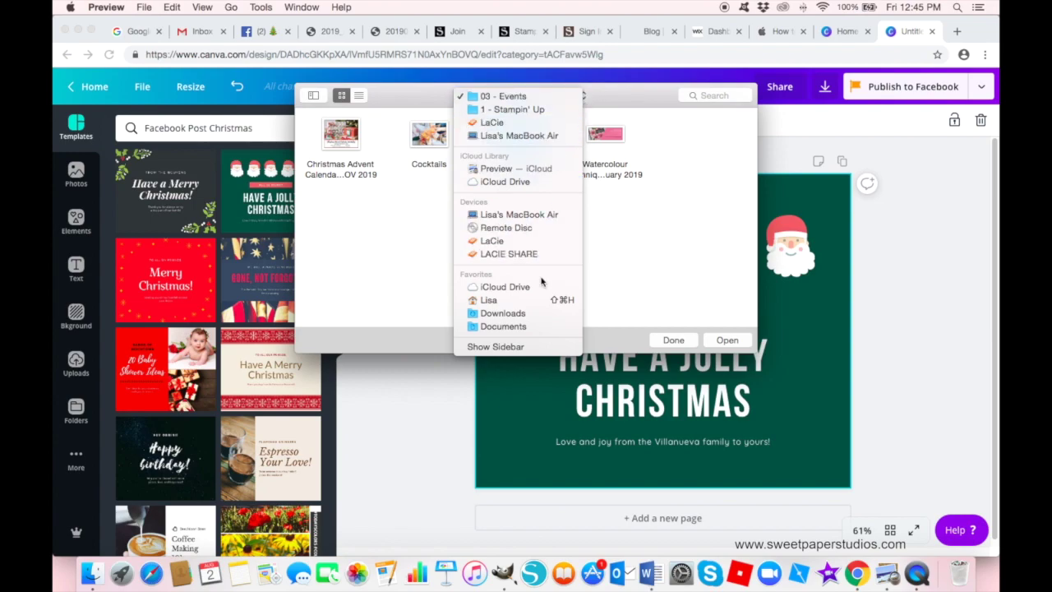
click(529, 244)
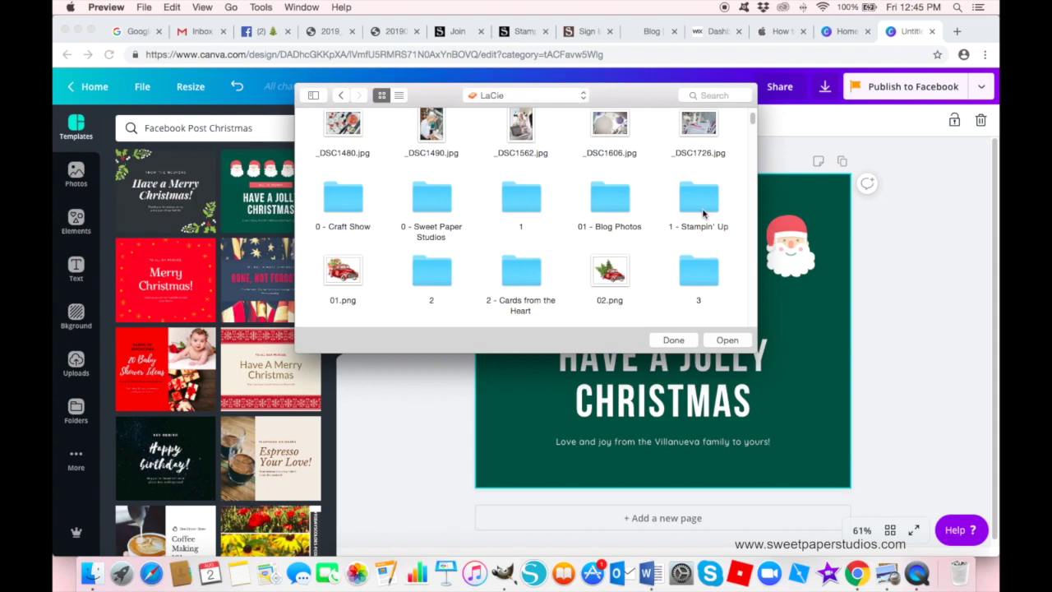
double_click(703, 214)
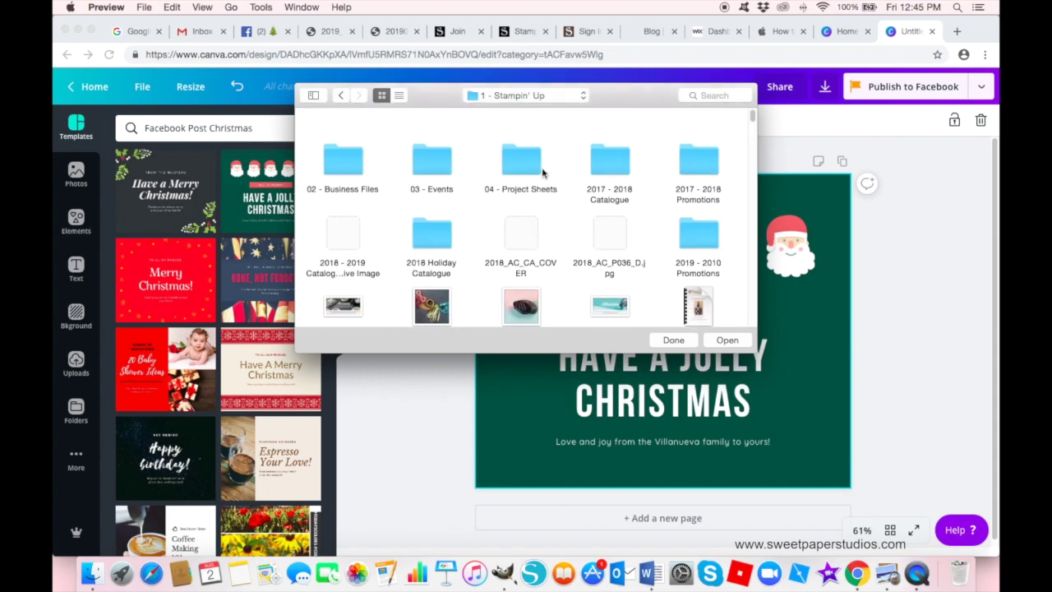
double_click(350, 141)
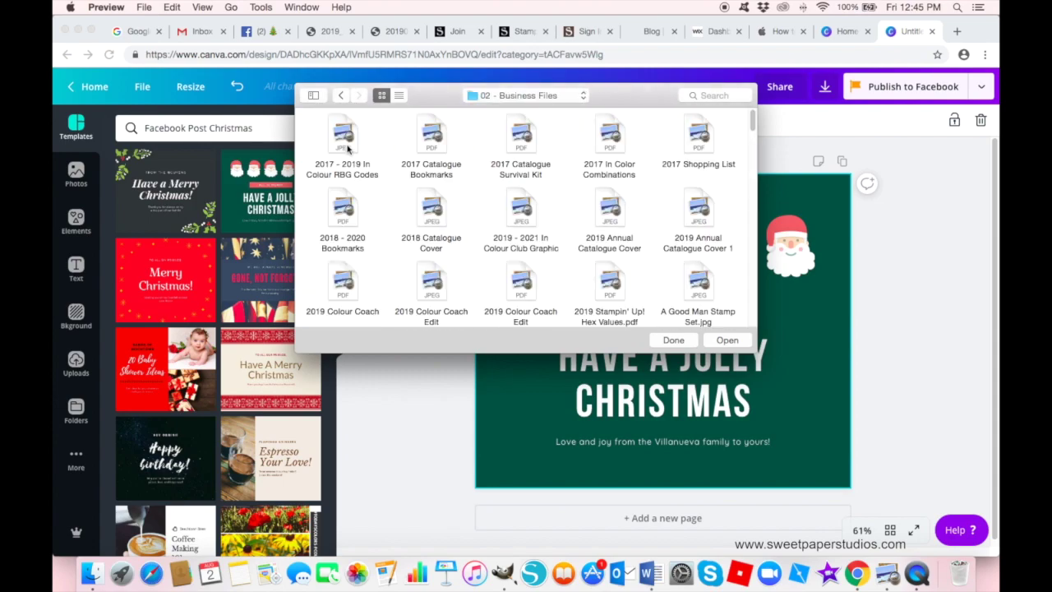
scroll(588, 233, down, 1)
scroll(596, 233, down, 1)
click(610, 234)
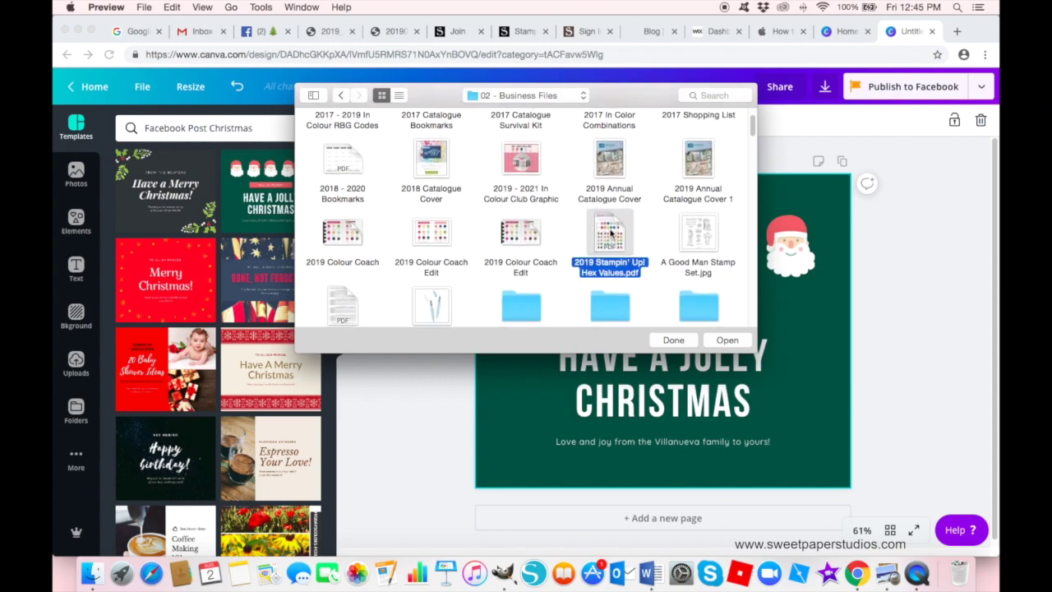
double_click(609, 234)
Step: Copy the Garden Green hex value 408247 from the Regals collection of the color chart
scroll(532, 284, down, 5)
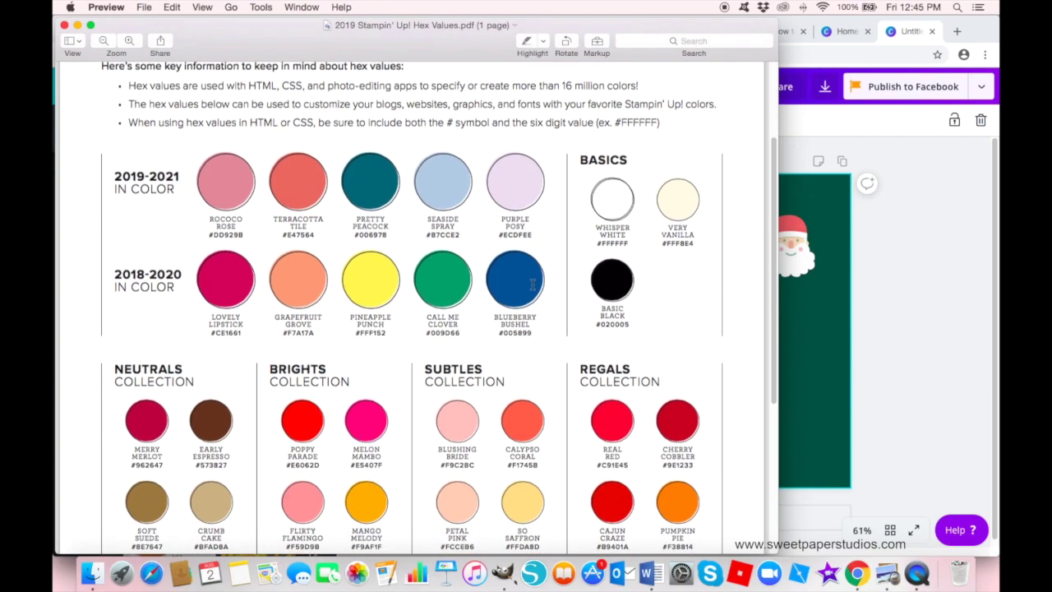
scroll(533, 283, down, 6)
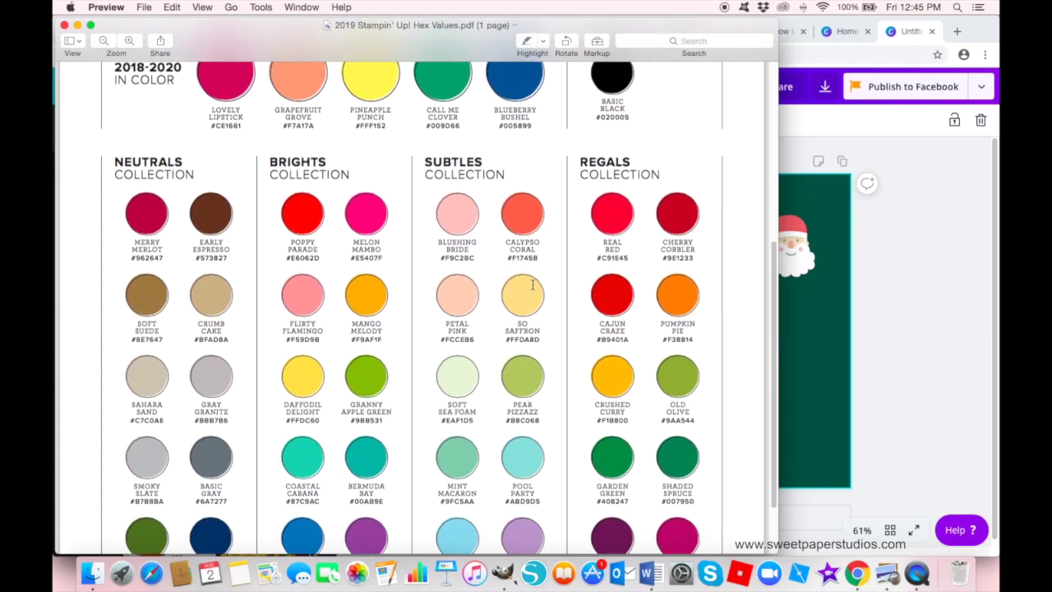
scroll(533, 283, down, 1)
drag(631, 417, 602, 418)
key(super+c)
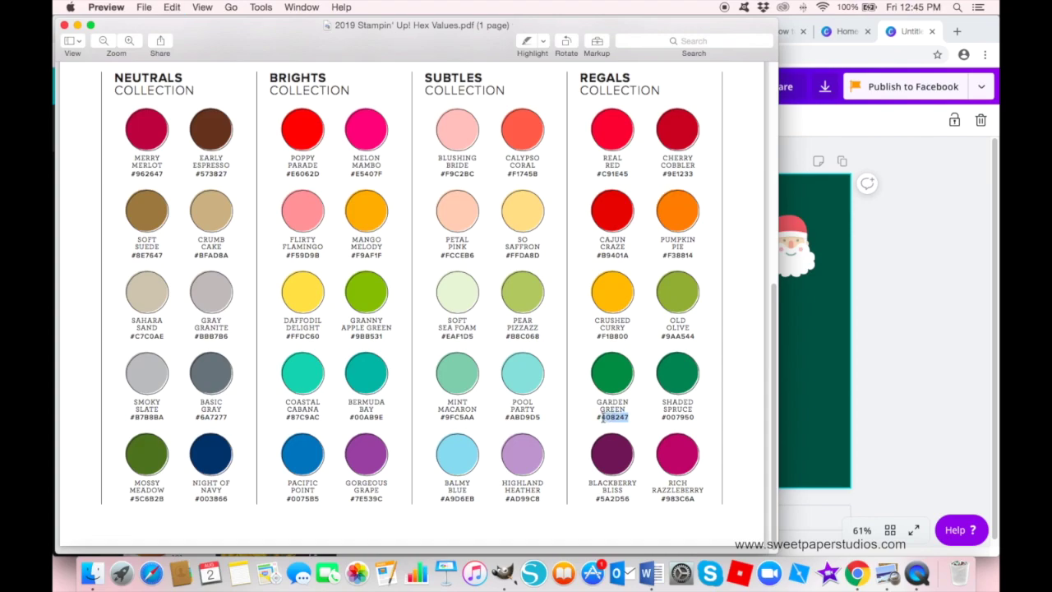
Step: Switch back to Canva and set the page background to the custom color #408247
click(853, 325)
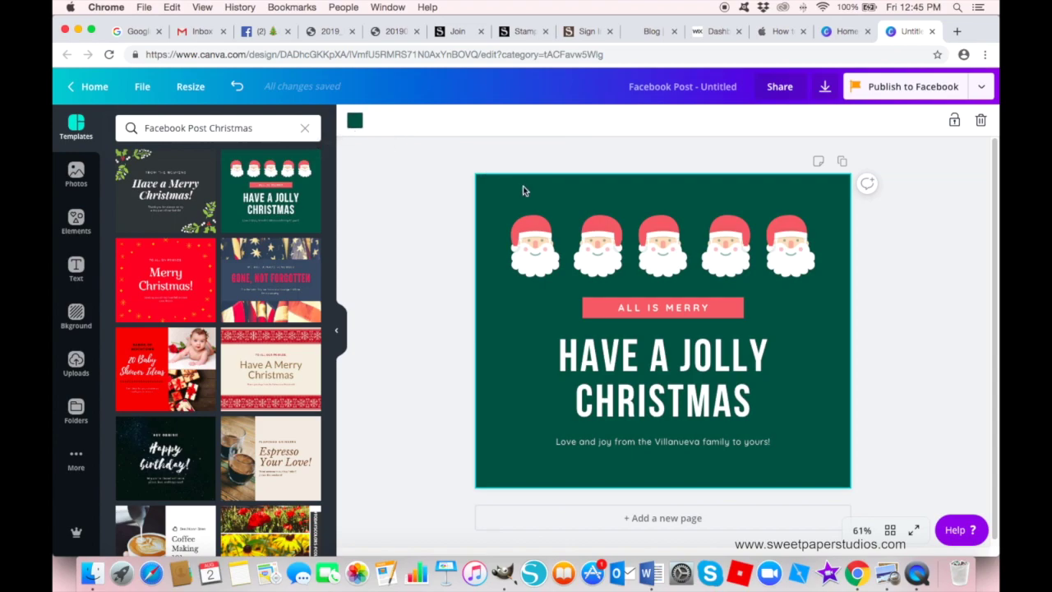
click(355, 122)
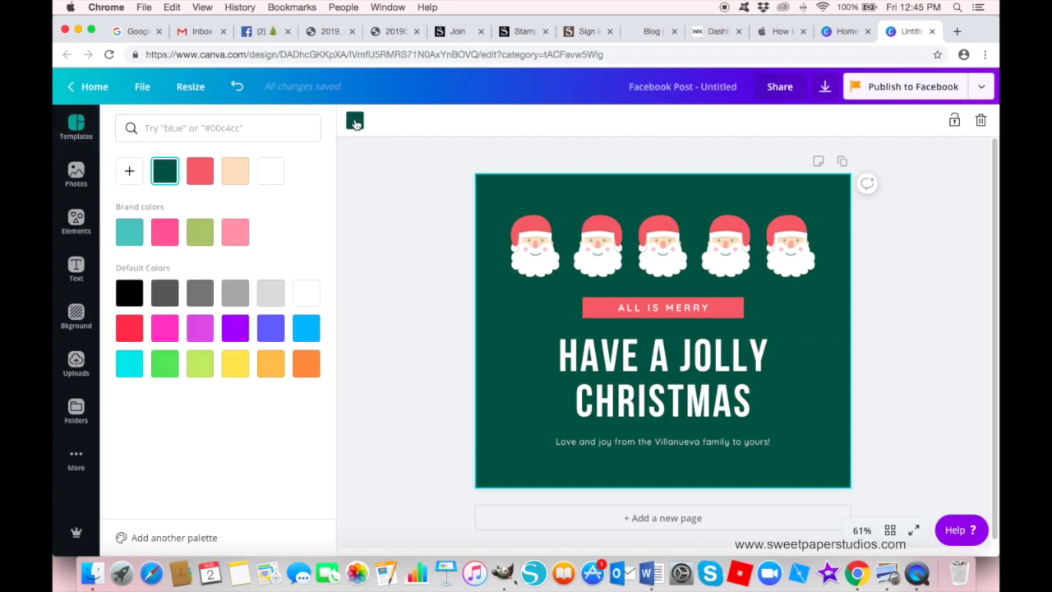
click(128, 172)
click(252, 304)
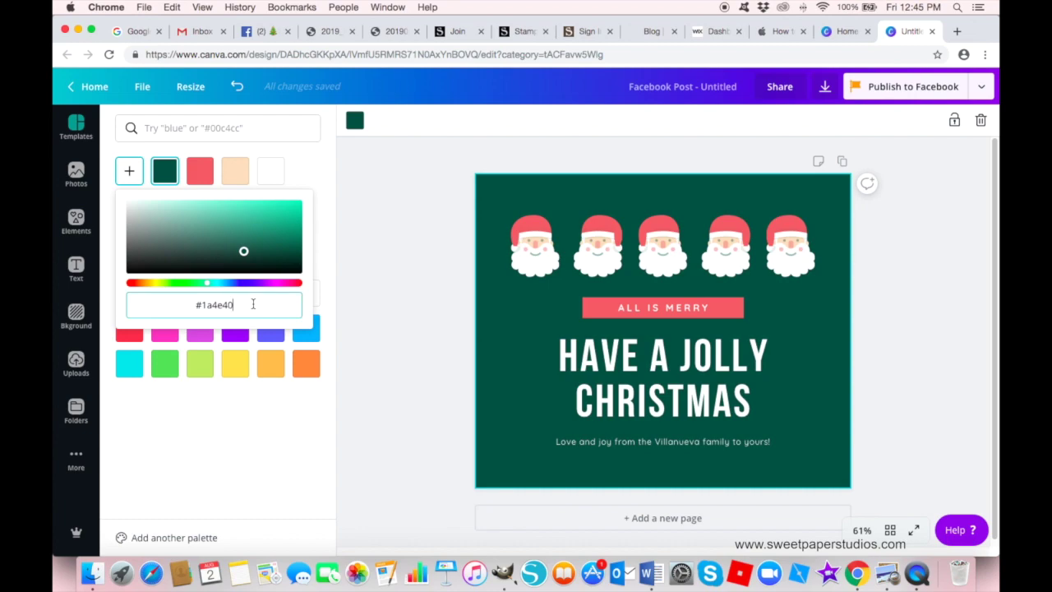
drag(252, 304, 182, 304)
key(super+v)
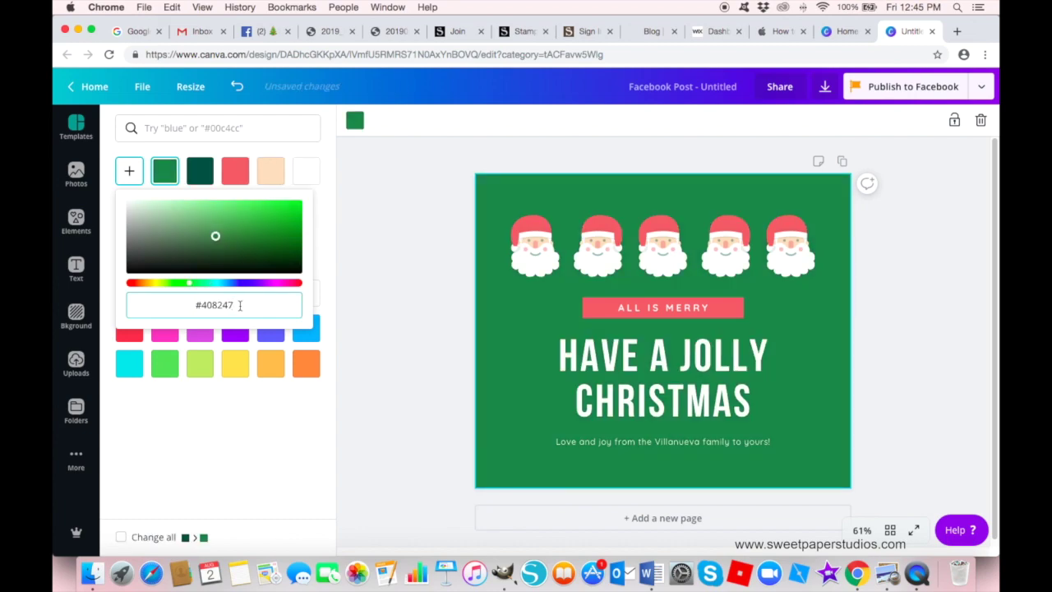
key(Return)
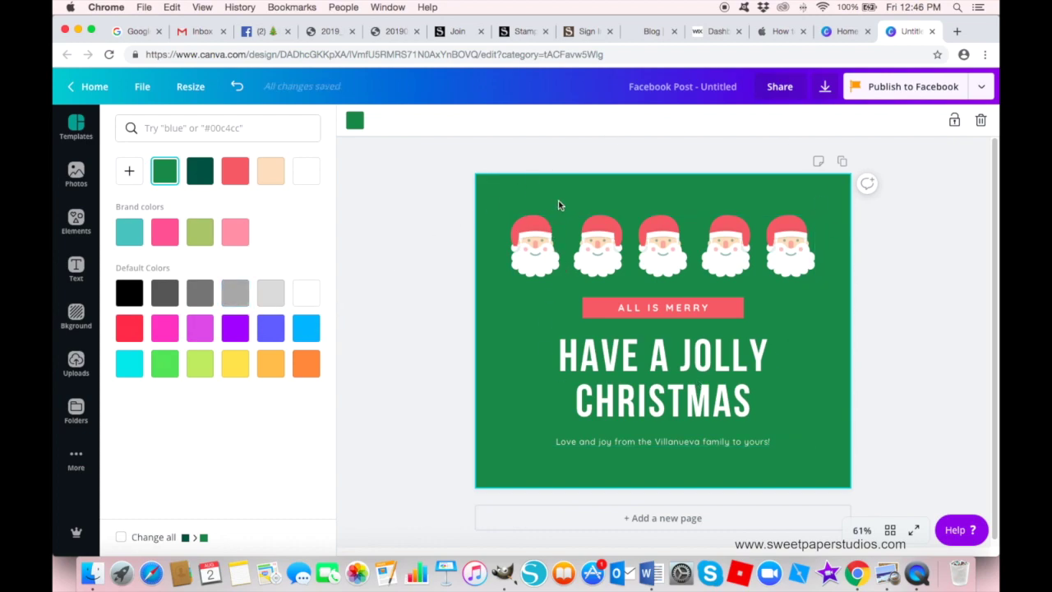
Step: Examine the Stampin' Up! hex color chart in Preview, from the color collections up to its introduction, and return to Canva
click(890, 575)
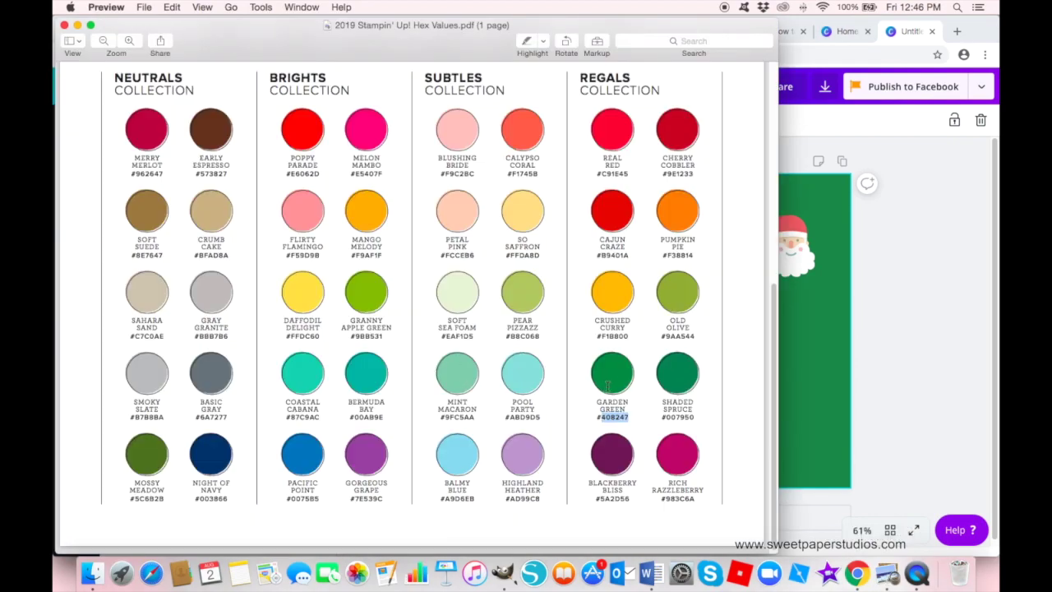
scroll(624, 378, up, 3)
scroll(640, 369, down, 4)
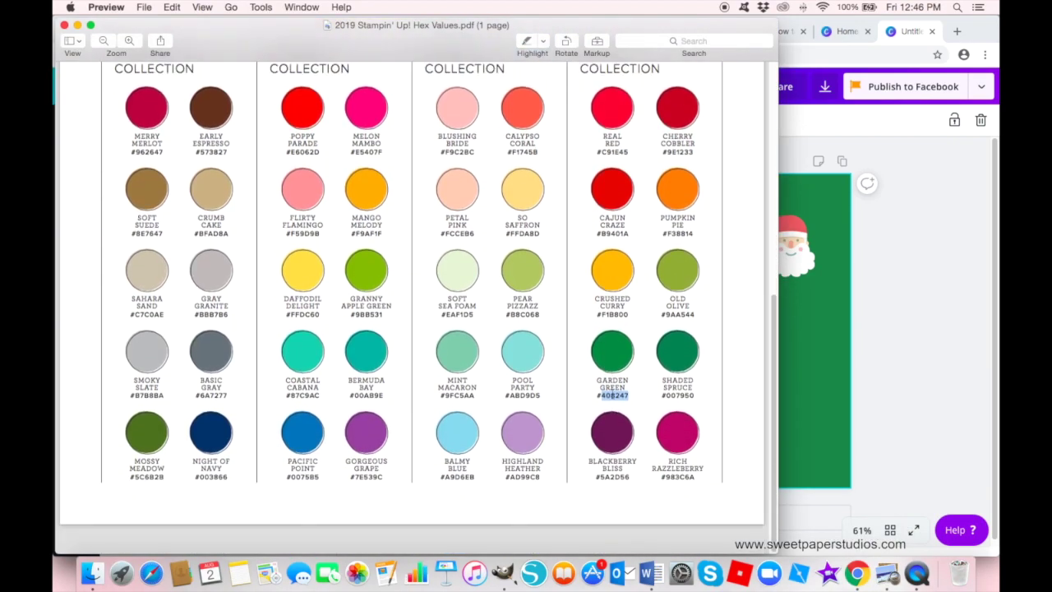
scroll(657, 361, up, 1)
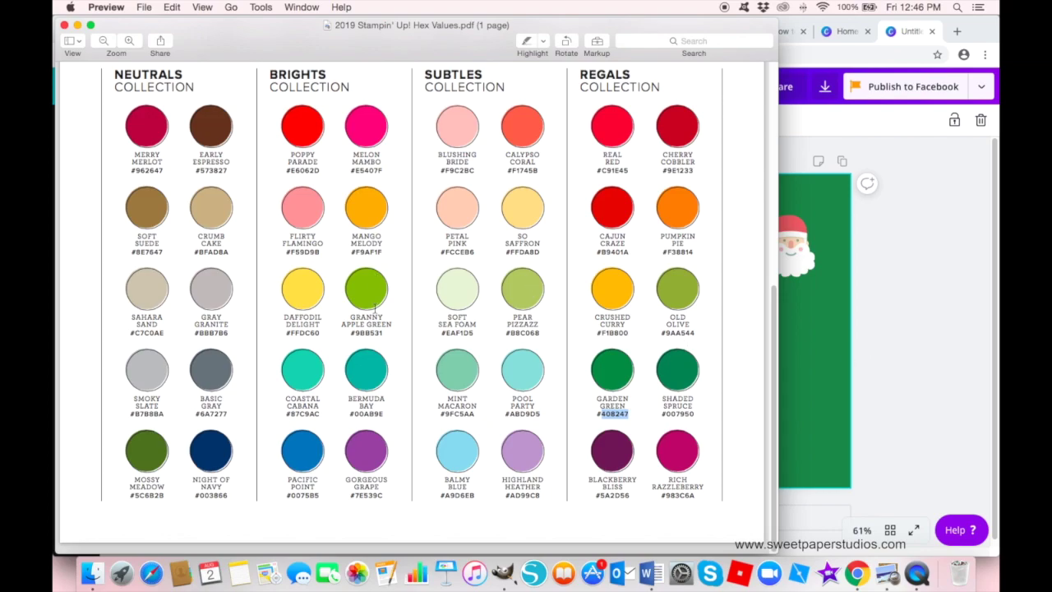
scroll(375, 308, up, 5)
scroll(375, 308, up, 2)
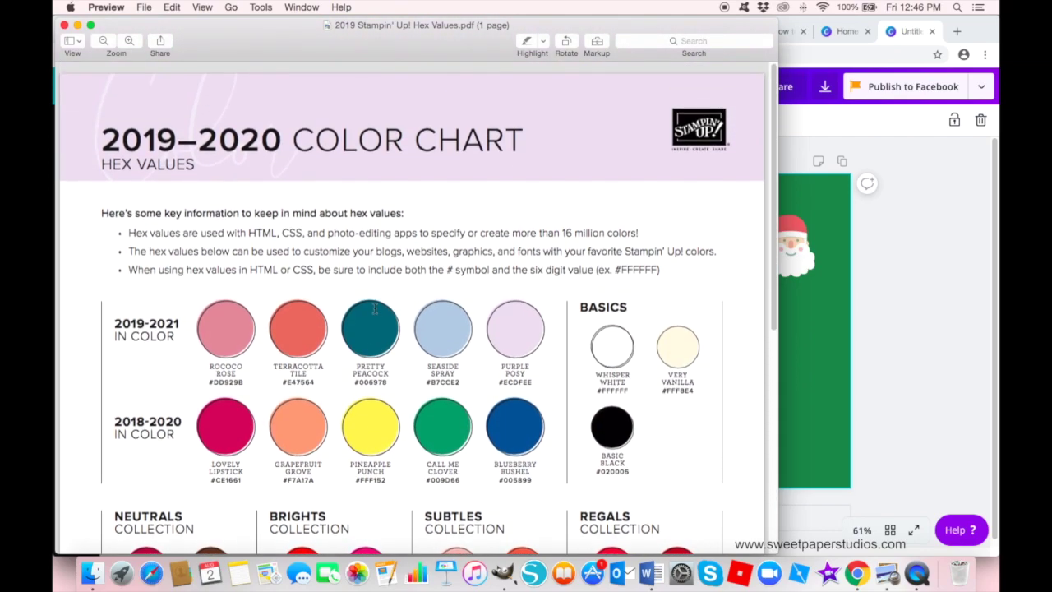
scroll(375, 308, down, 1)
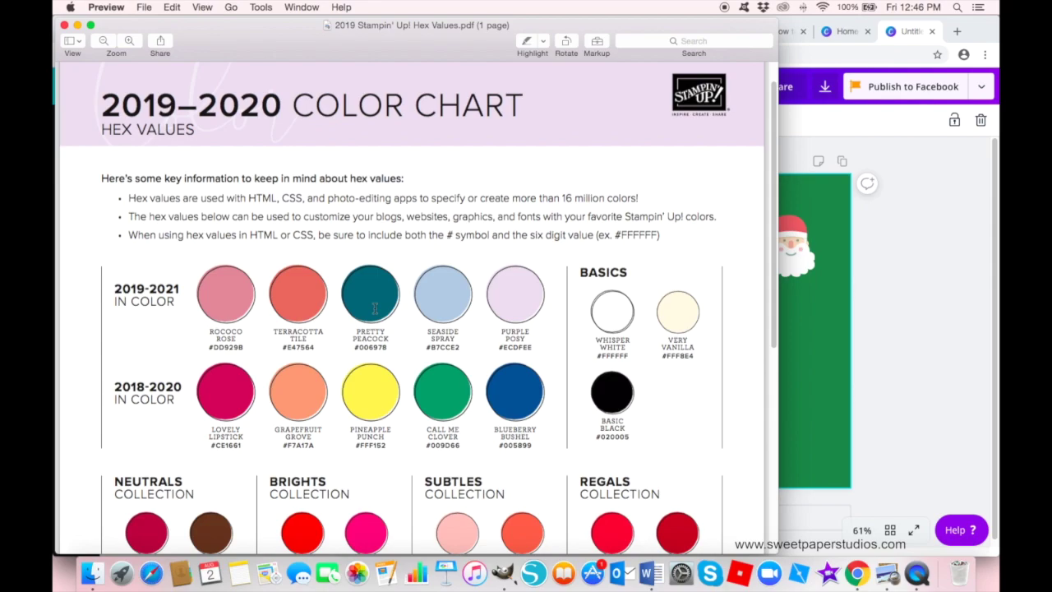
click(909, 274)
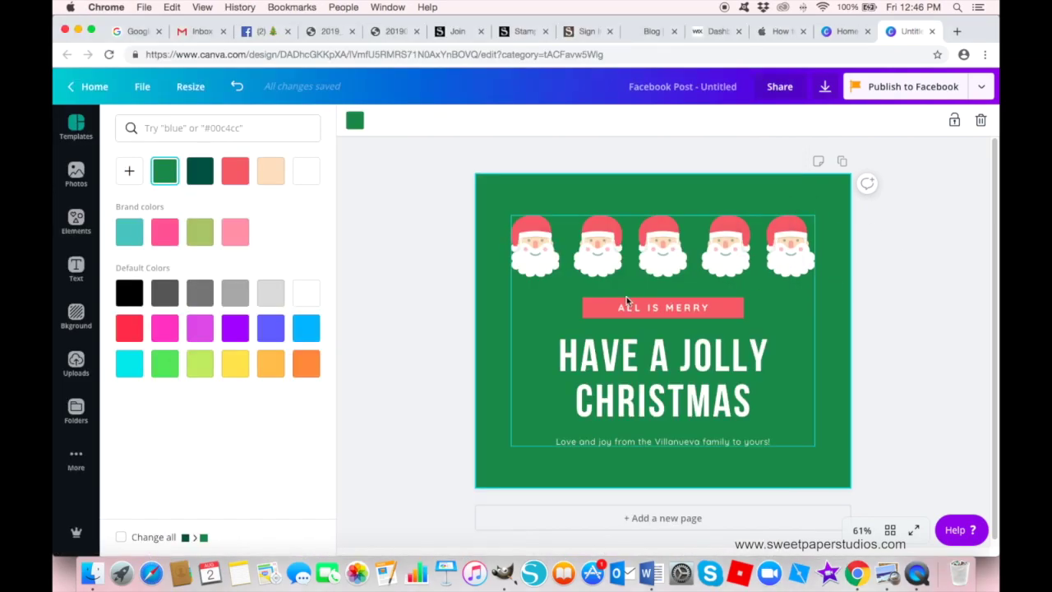
Step: Select the coral banner behind "ALL IS MERRY" and pick out the Cherry Cobbler hex value 9E1233 in Preview's color chart
click(591, 310)
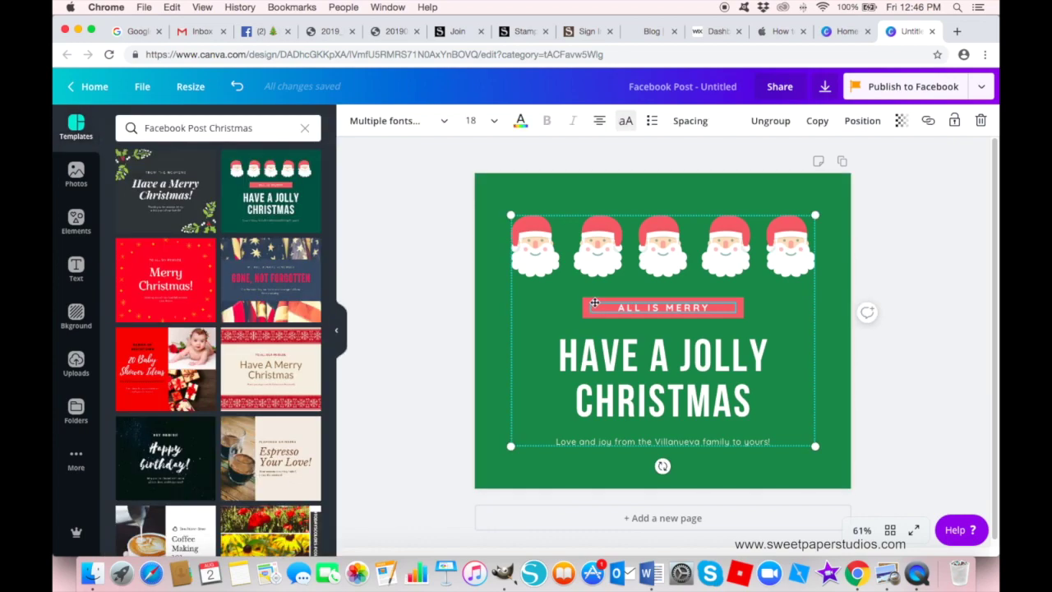
click(594, 301)
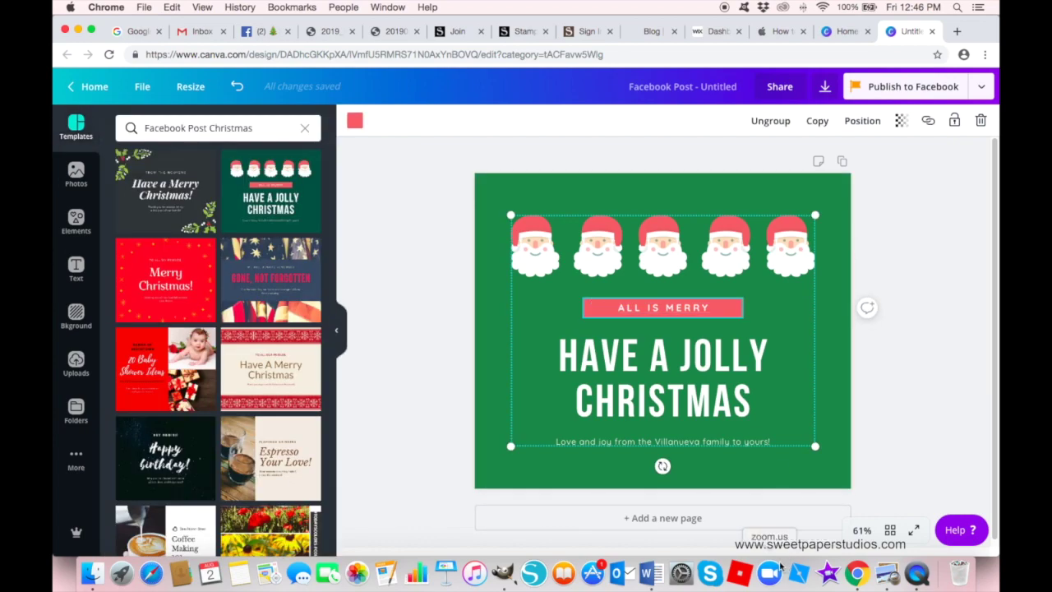
click(884, 581)
scroll(479, 422, down, 5)
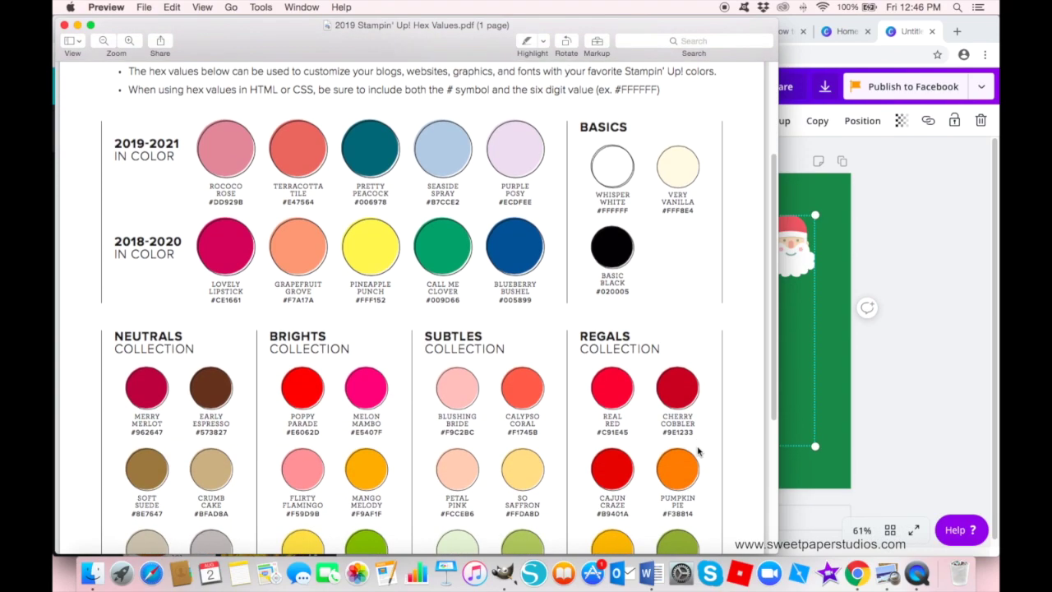
scroll(479, 422, down, 3)
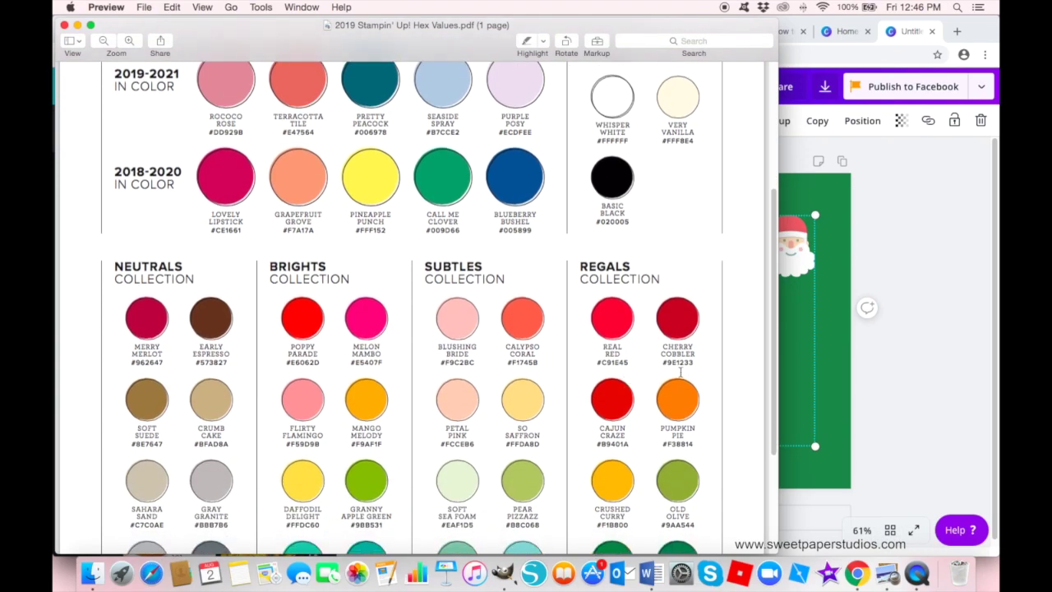
drag(696, 362, 663, 364)
Step: Switch back to Canva and recolor the "ALL IS MERRY" banner with the custom color #9E1233
click(878, 274)
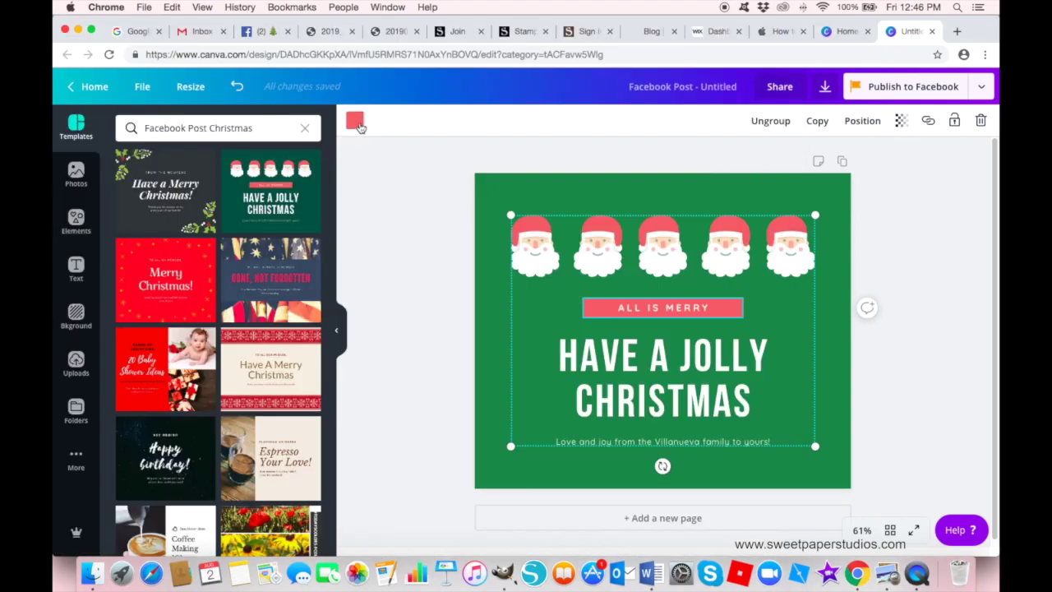
click(354, 121)
click(122, 183)
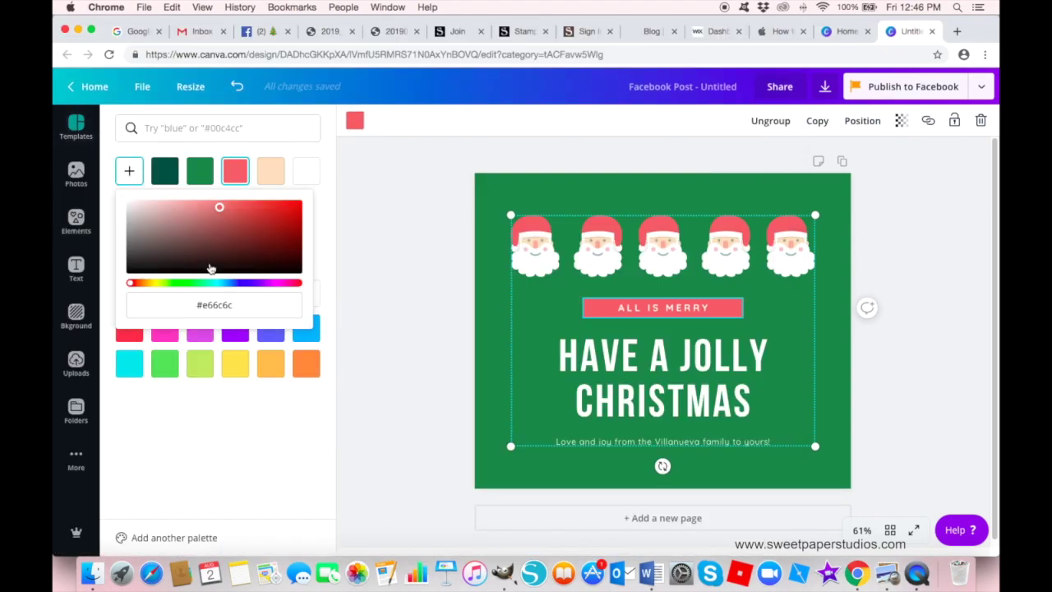
drag(234, 306, 181, 308)
key(super+c)
key(super+v)
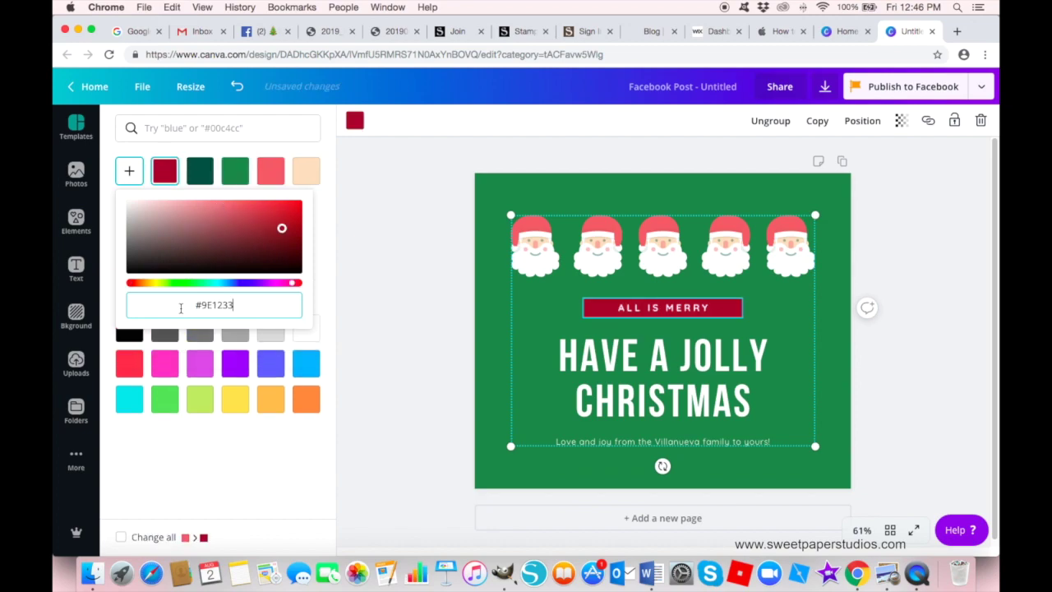
click(354, 294)
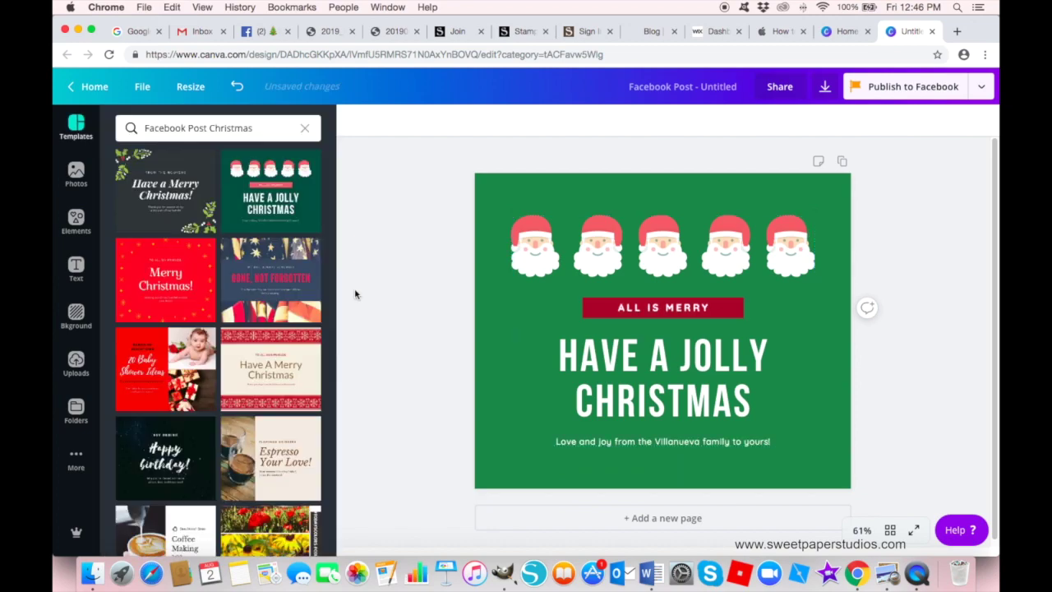
Step: Change the font of the "HAVE A JOLLY CHRISTMAS" headline to Acherus Grotesque
click(578, 347)
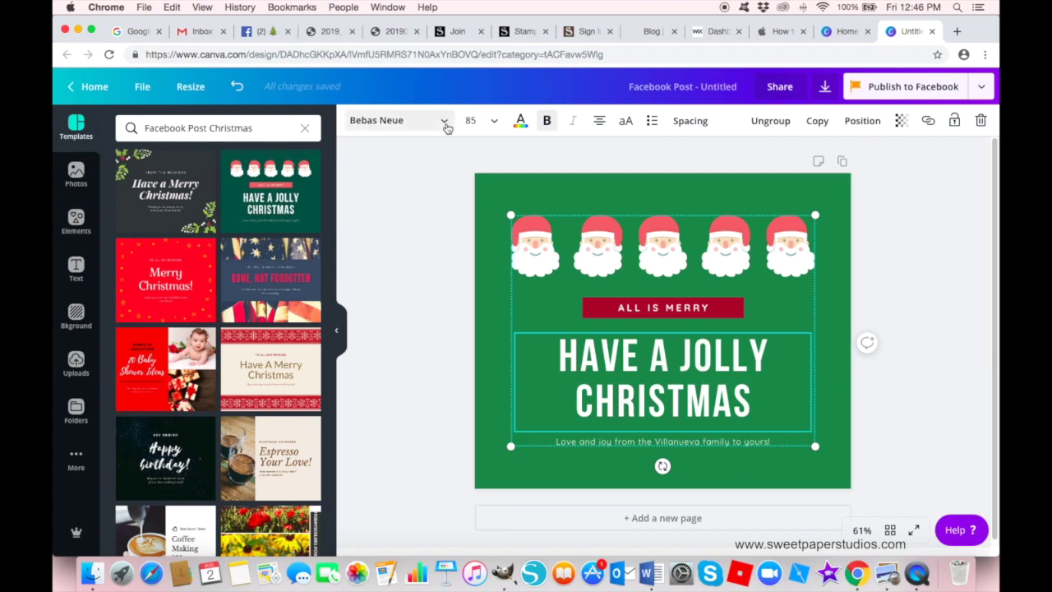
click(446, 125)
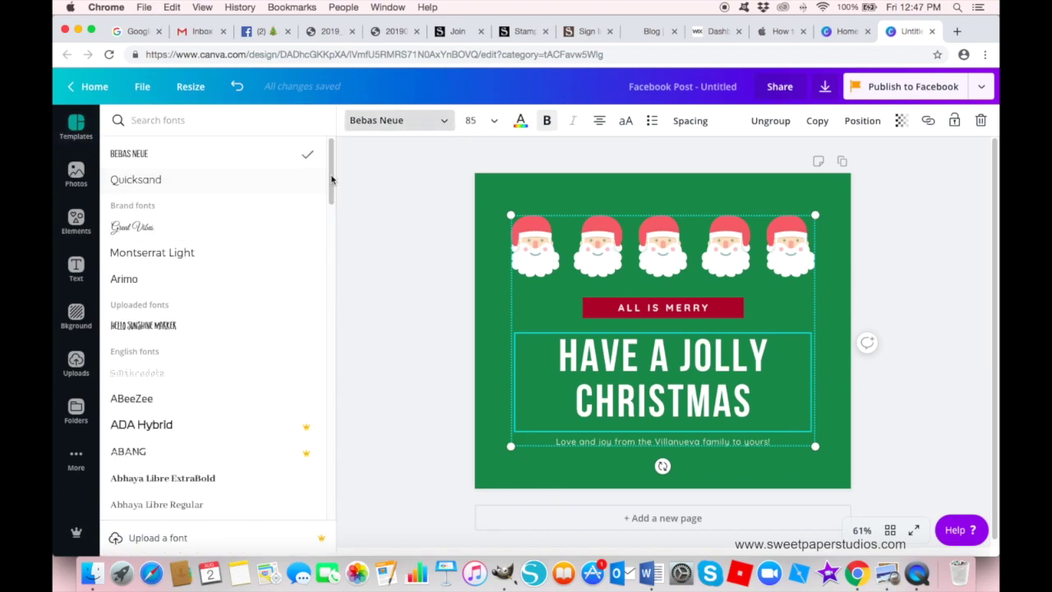
drag(331, 179, 329, 282)
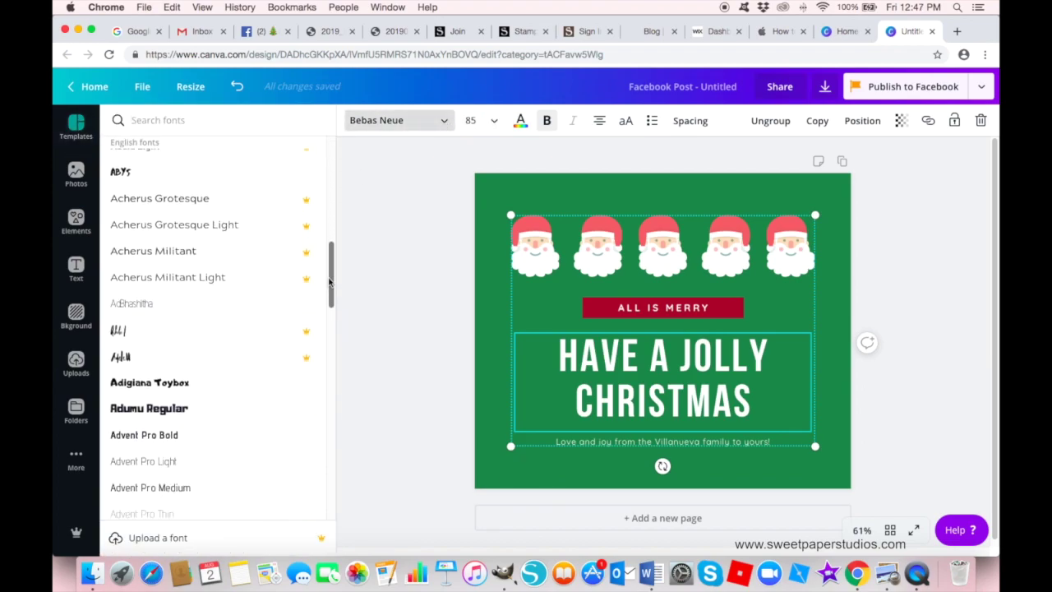
mouse_move(311, 205)
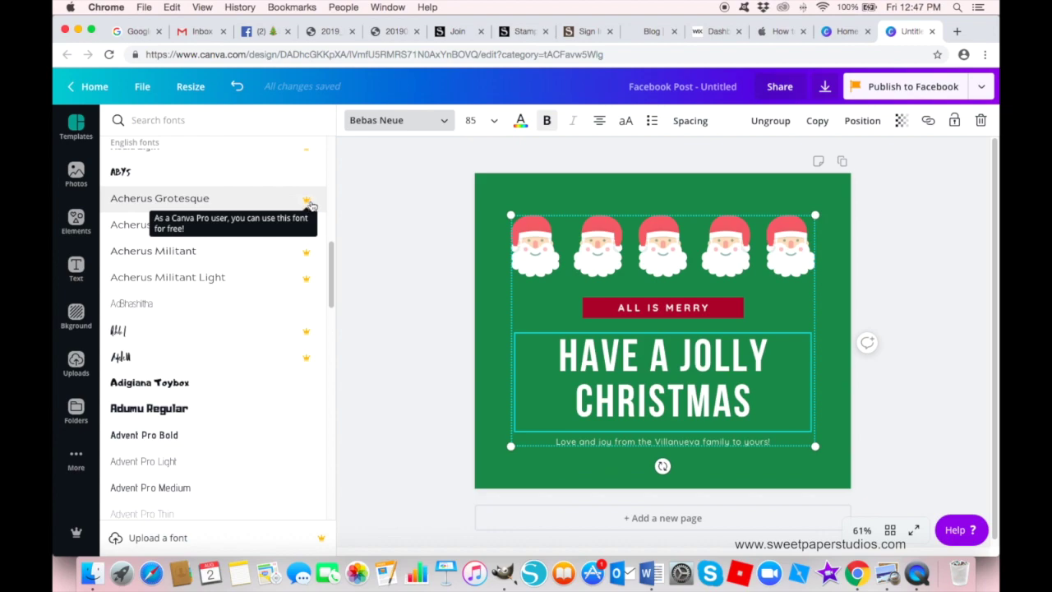
click(255, 206)
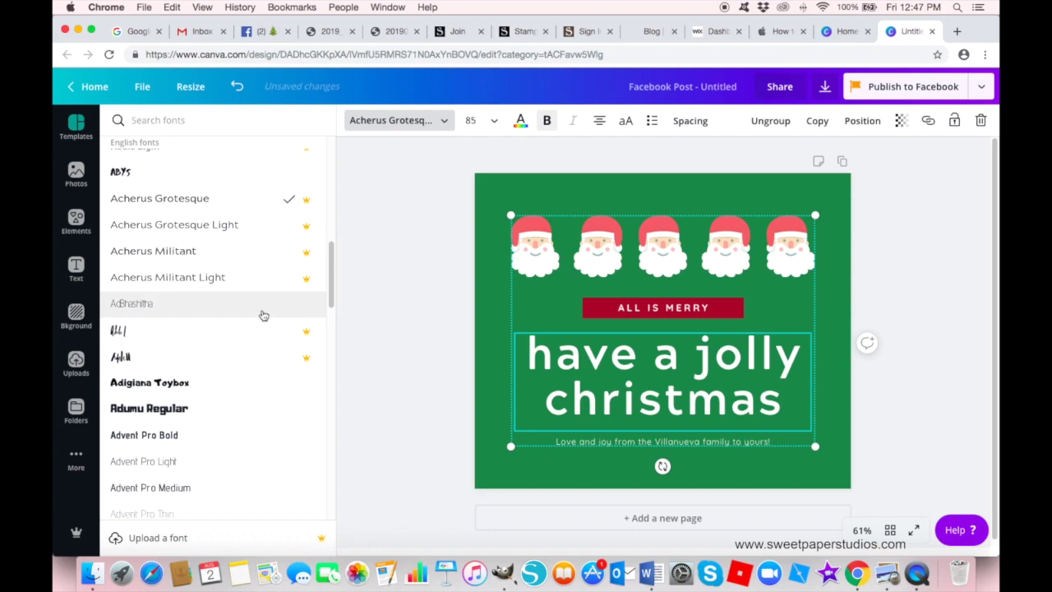
Step: Set the "HAVE A JOLLY CHRISTMAS" headline in the uploaded font Hello Sunshine Marker and deselect it
scroll(249, 387, down, 5)
scroll(249, 387, up, 6)
scroll(249, 387, up, 5)
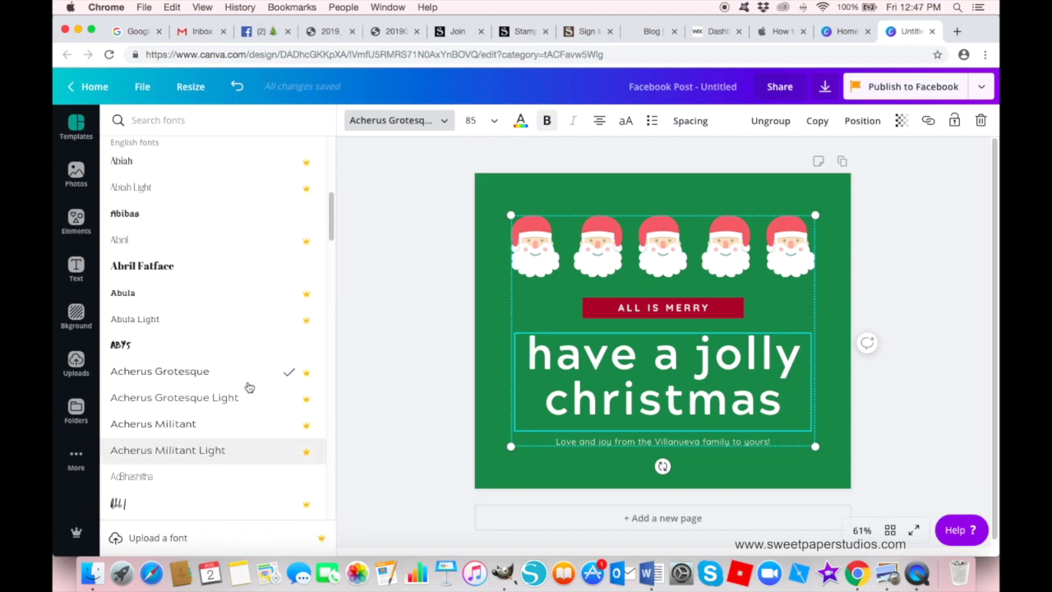
scroll(249, 387, up, 3)
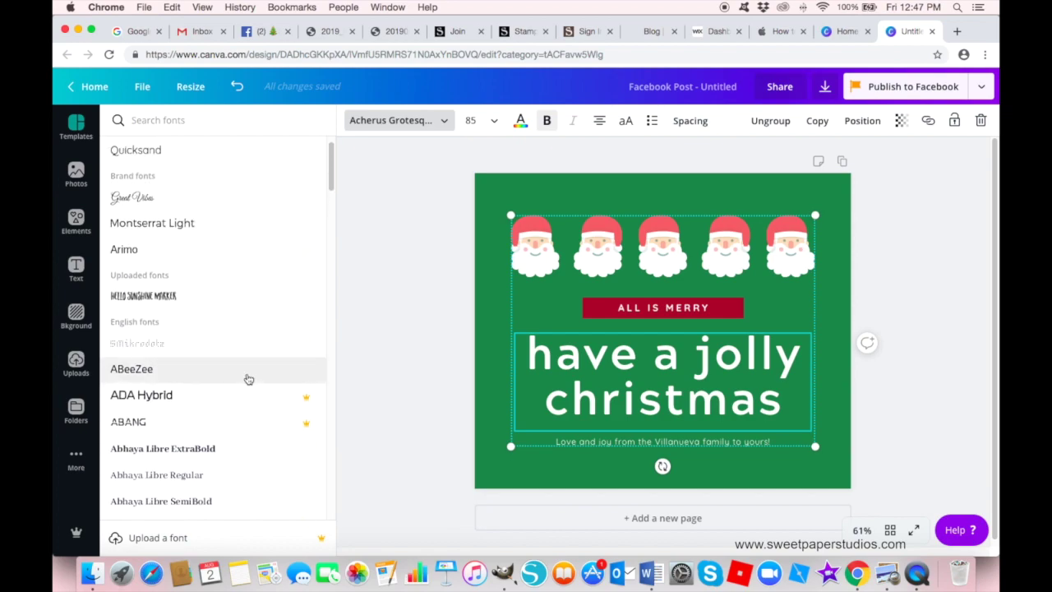
click(232, 298)
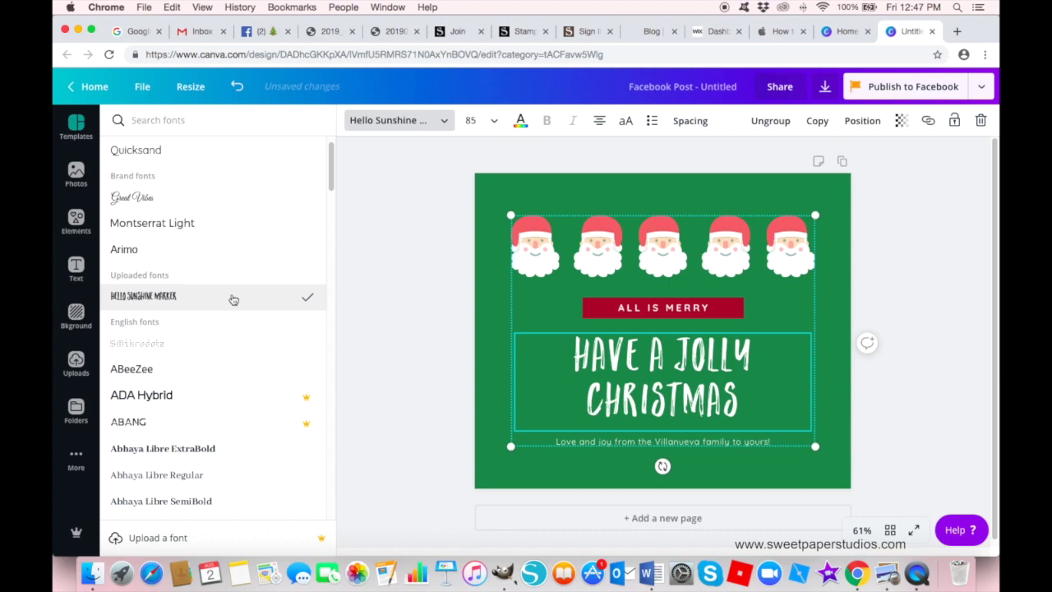
click(394, 301)
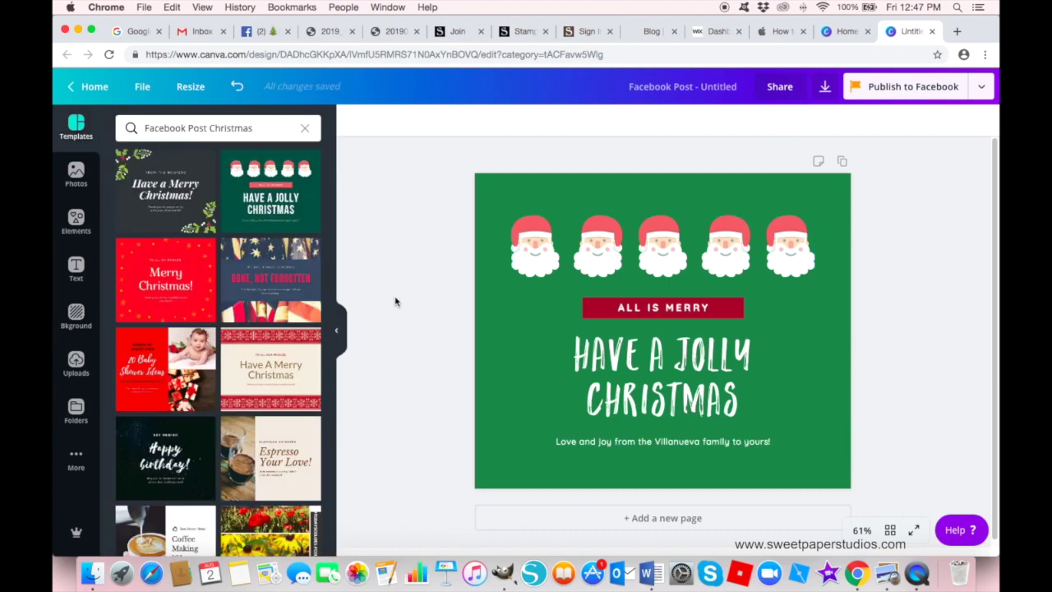
Step: Replace the greeting line beneath the headline with "From Sweet Paper Studios!" and deselect the text
click(628, 448)
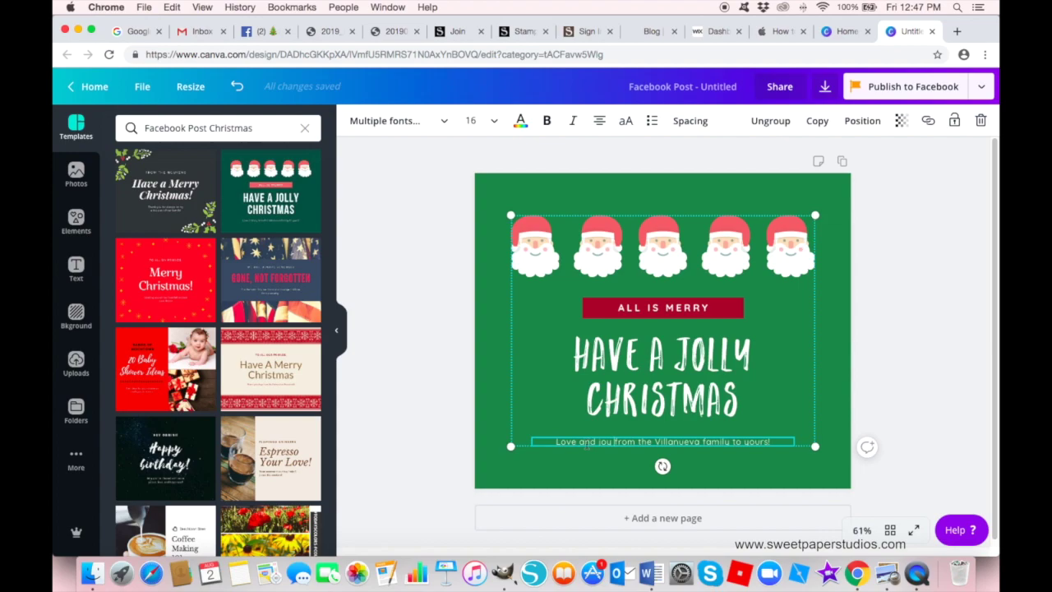
drag(556, 442, 792, 436)
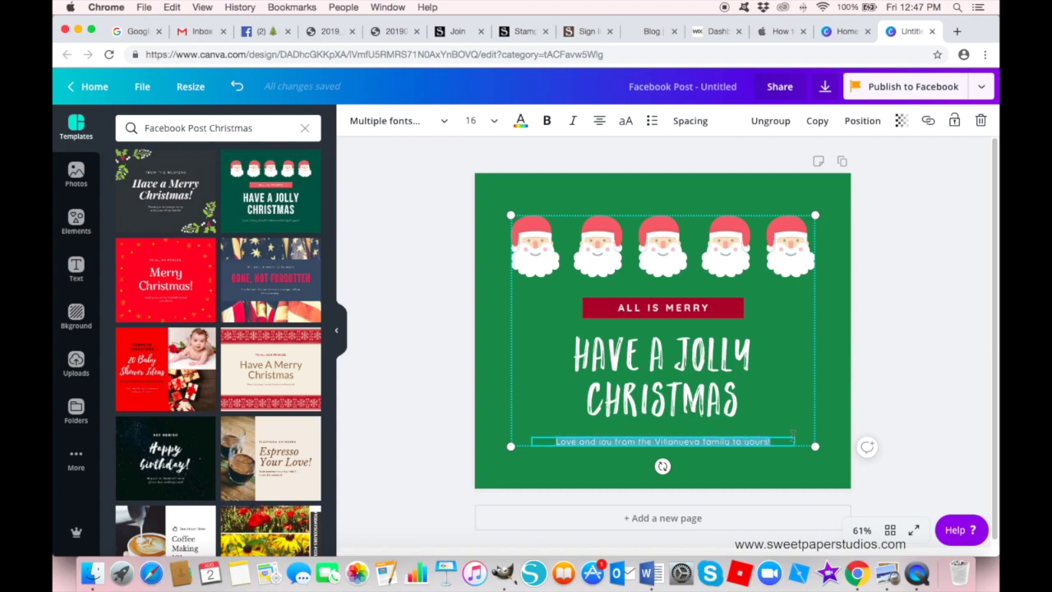
text(From Sweet)
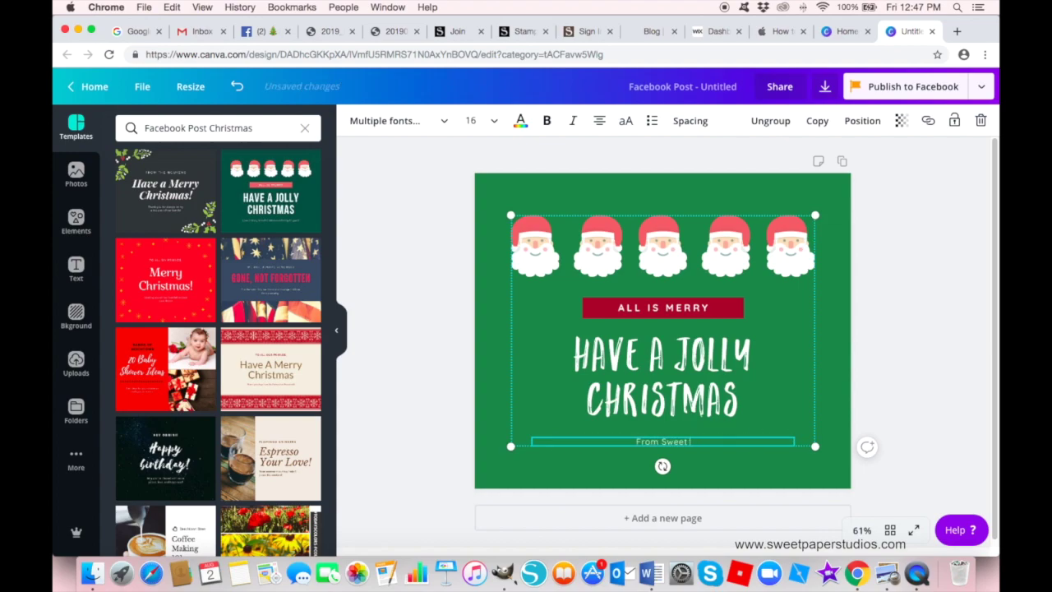
text( Paper Studios)
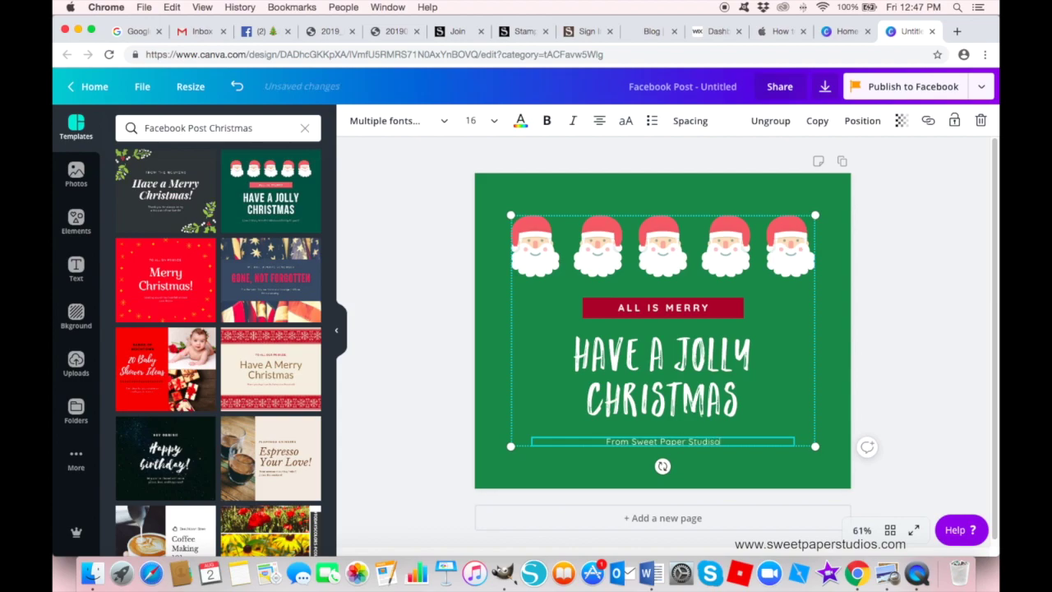
key(BackSpace)
key(BackSpace)
text(os!)
click(907, 373)
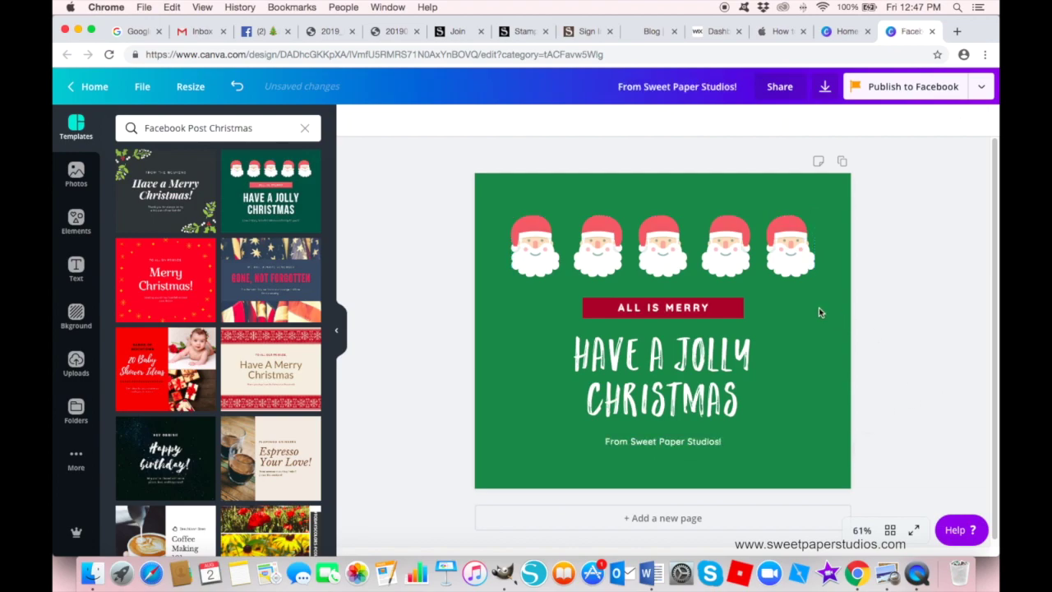
Step: Download the finished design as a PNG and open the downloaded image in Preview
click(825, 88)
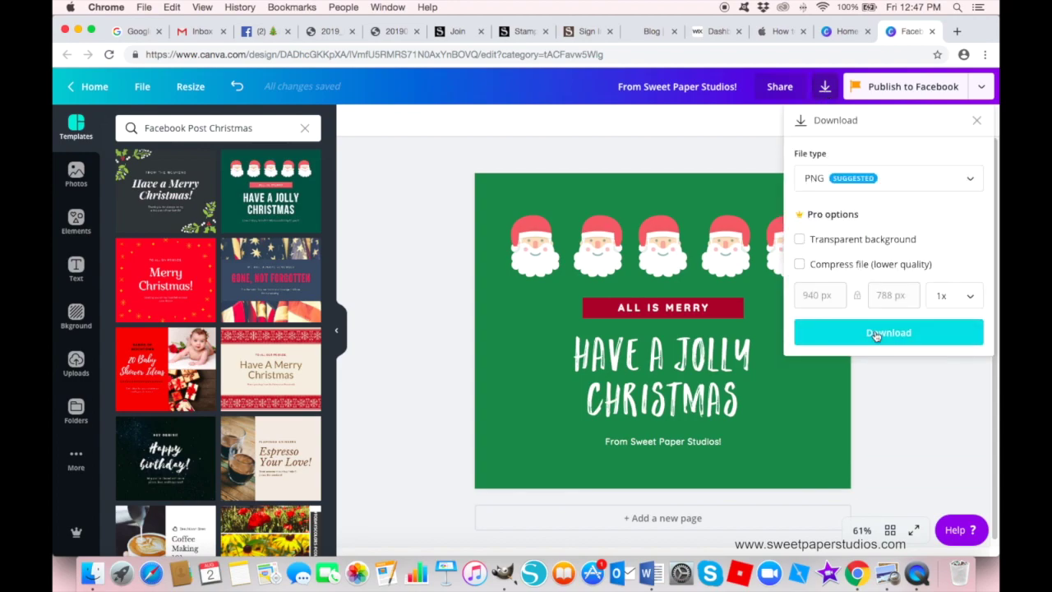
click(882, 334)
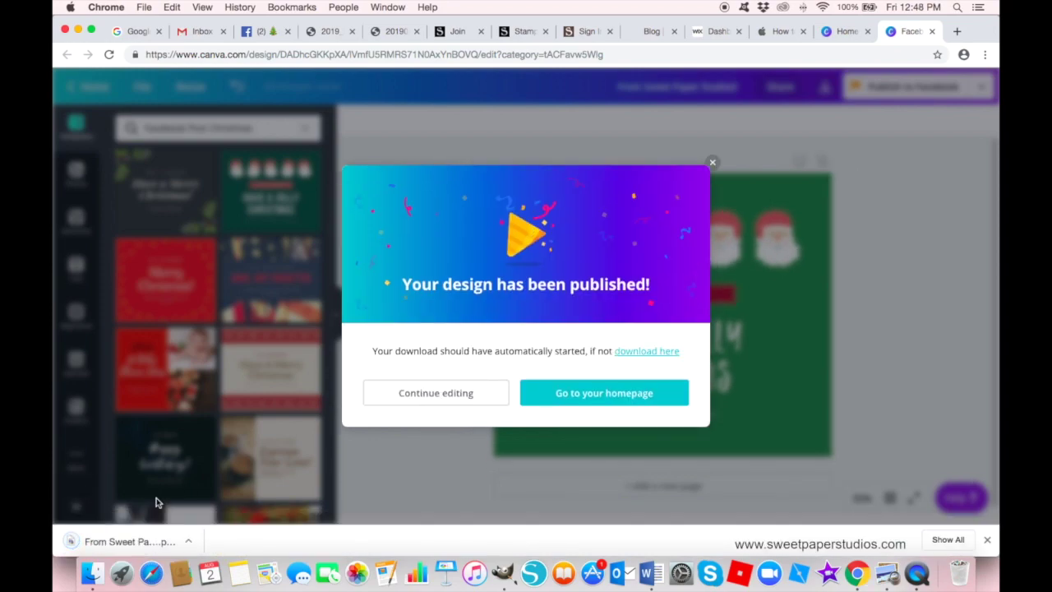
click(127, 545)
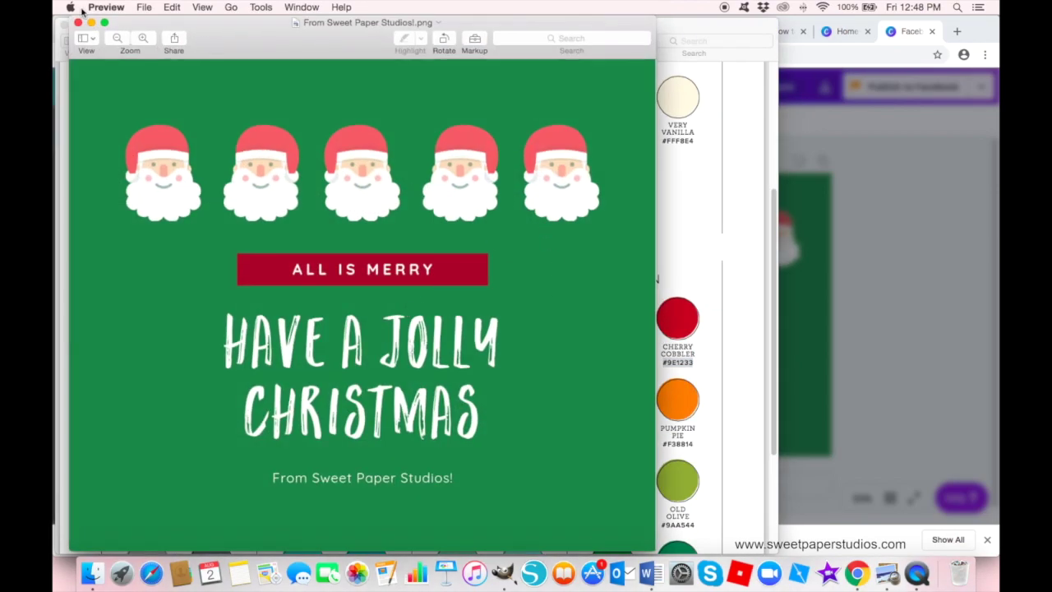
Step: Save the image as a PNG named "Merry Christmas Graphic 2019" in the "02 - Business Files" folder
click(145, 8)
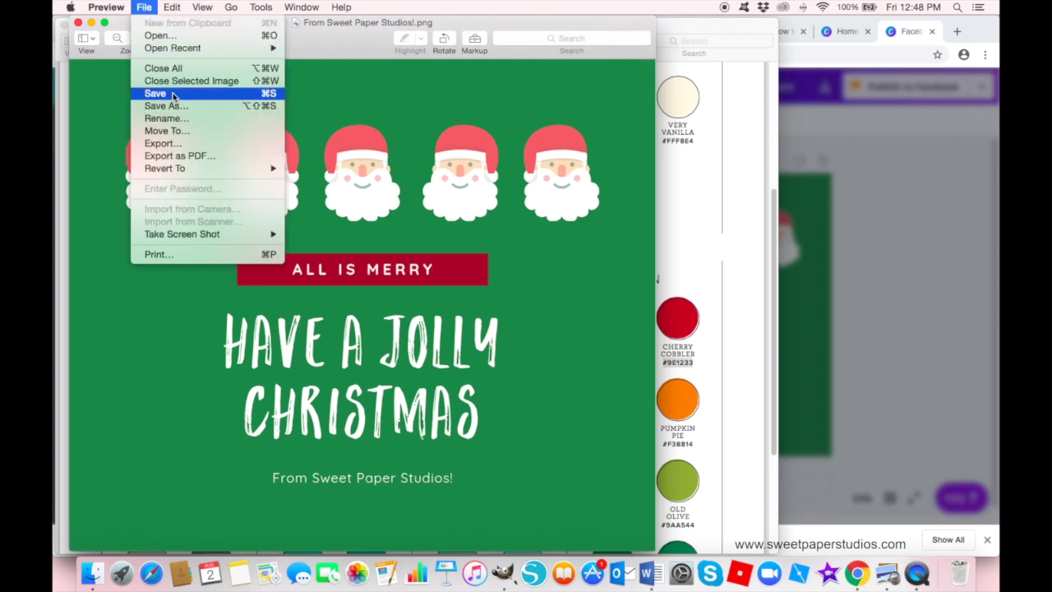
click(172, 105)
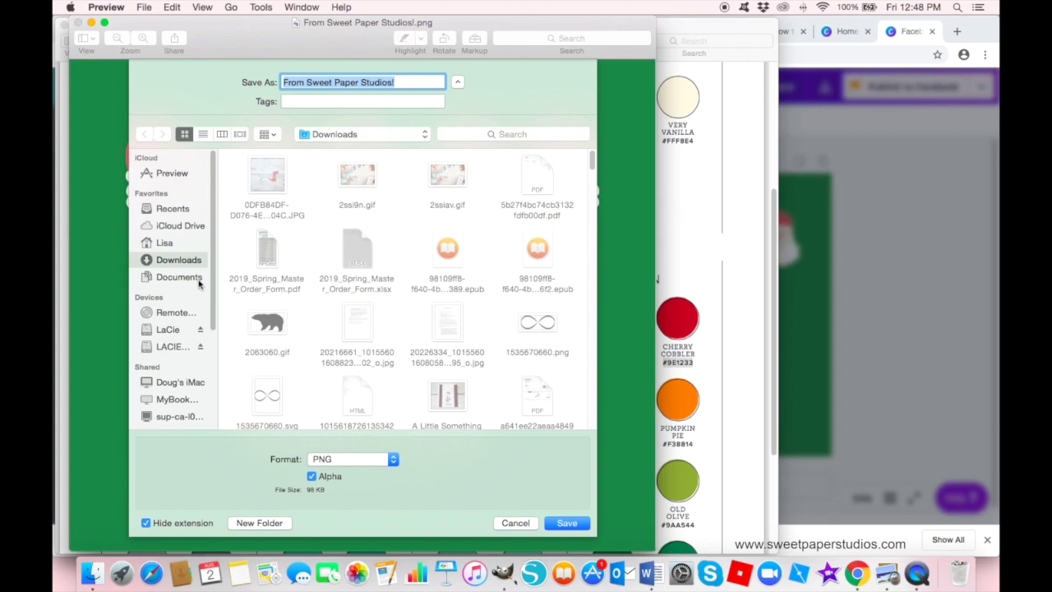
click(365, 135)
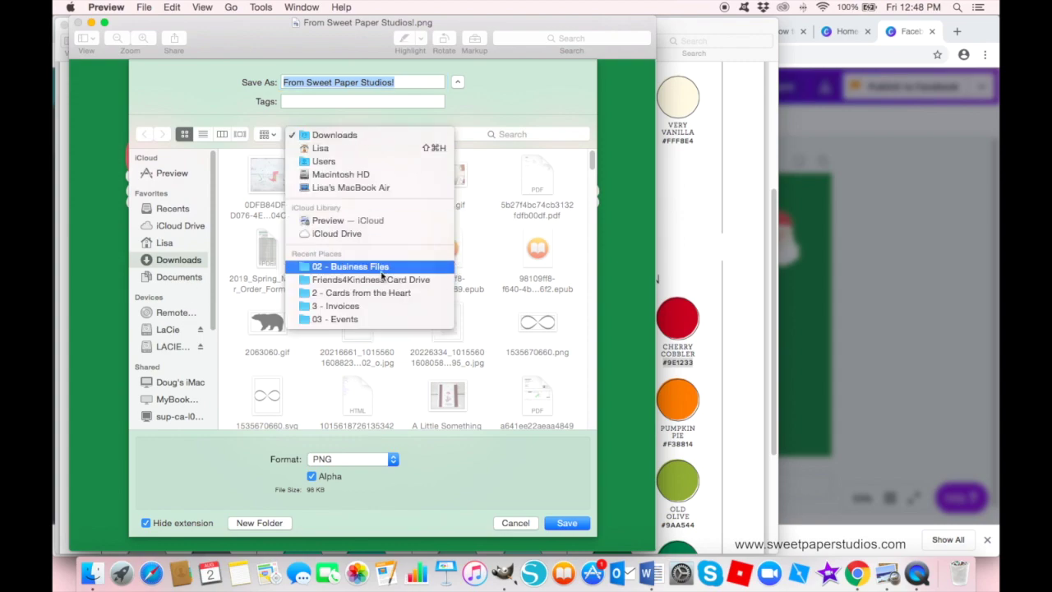
click(382, 267)
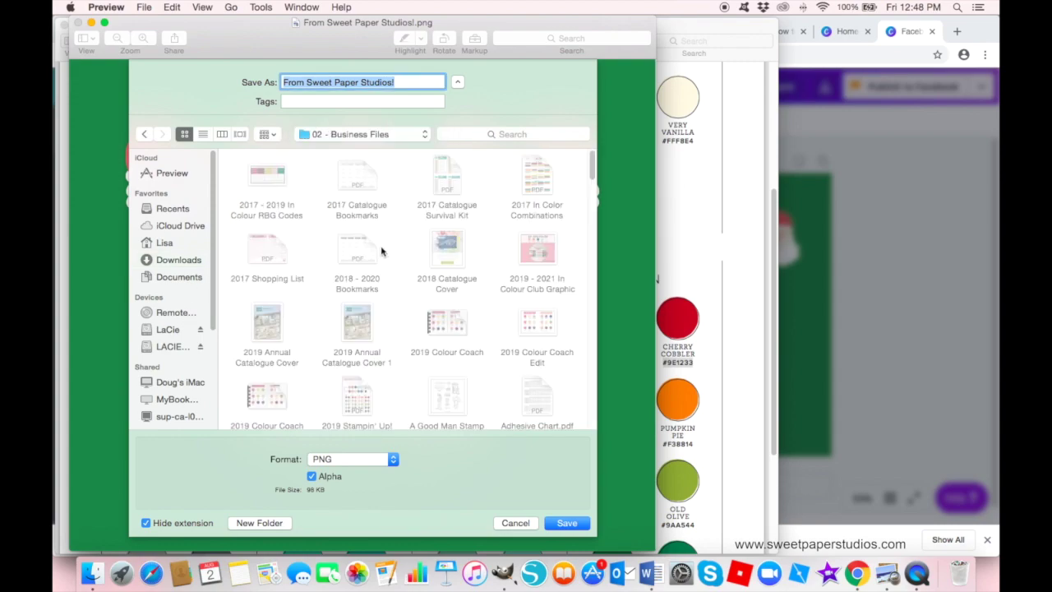
click(415, 84)
drag(420, 81, 258, 80)
text(Merry Chr)
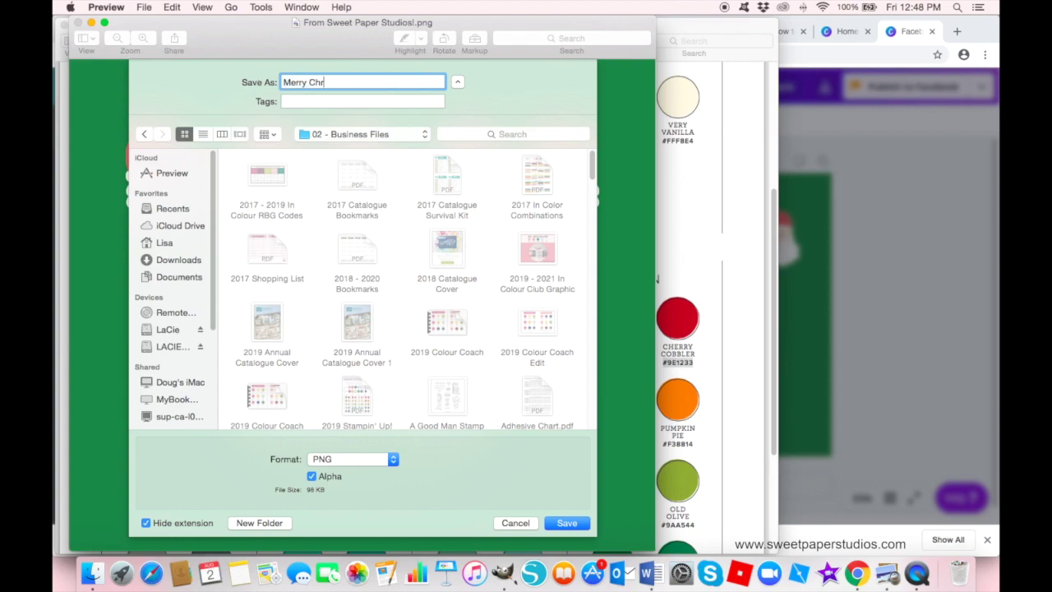
text(istmas Graphic 2019)
click(566, 522)
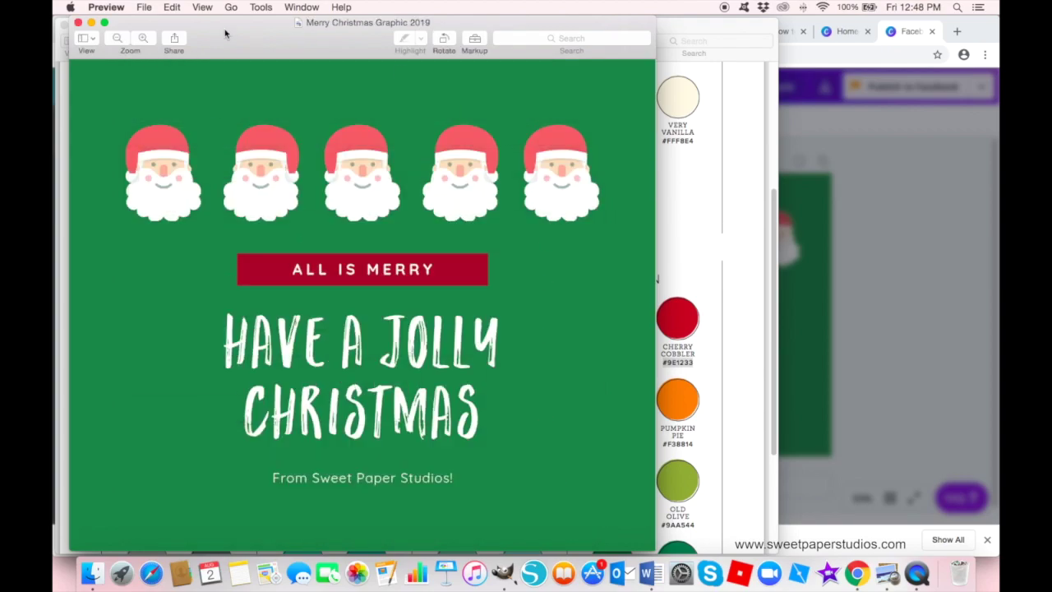
Step: Close the saved image, switch back to Canva and leave the published design for the homepage
click(78, 22)
click(809, 114)
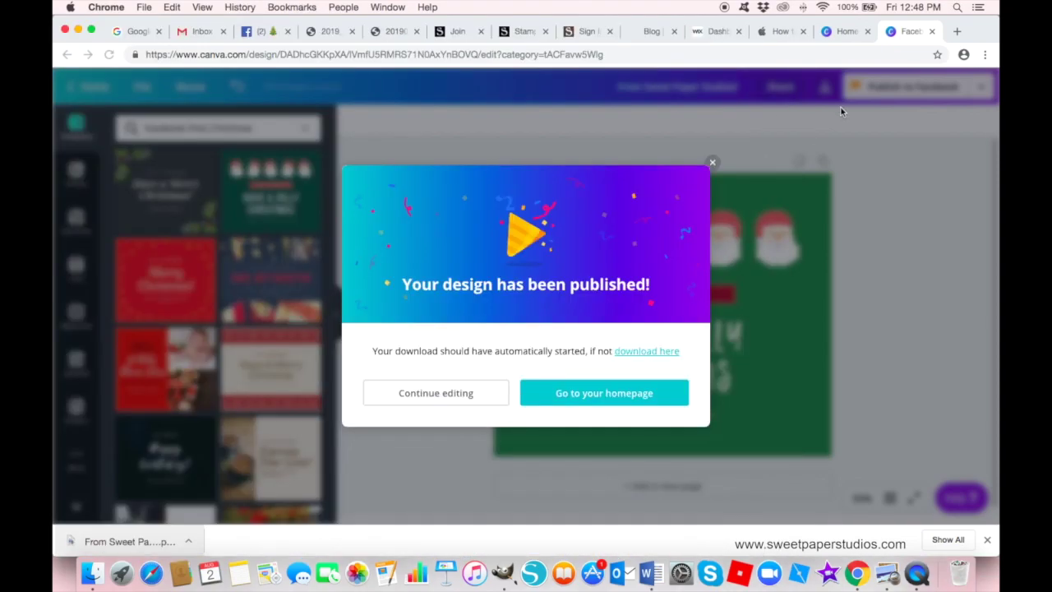
click(598, 409)
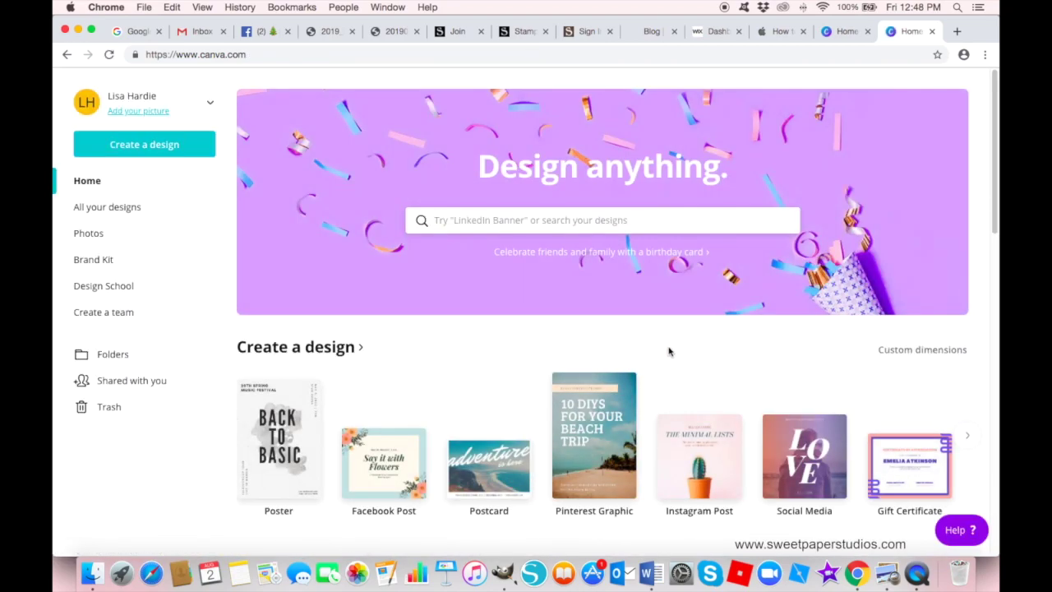
Step: Look through the saved designs, both in the full design collection and on the homepage
scroll(667, 354, down, 3)
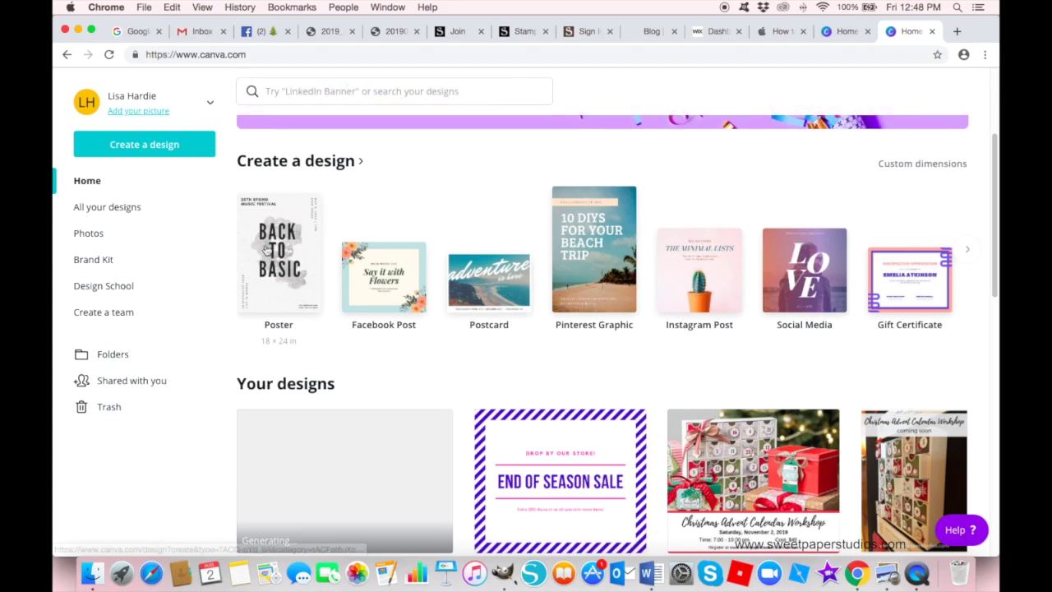
click(106, 210)
scroll(533, 222, down, 10)
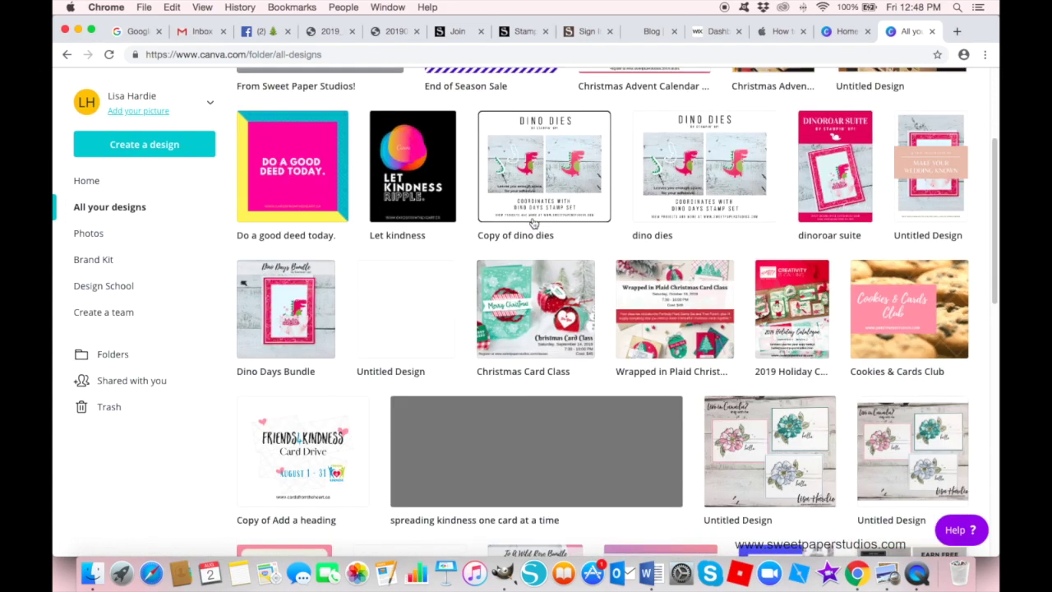
scroll(533, 222, up, 10)
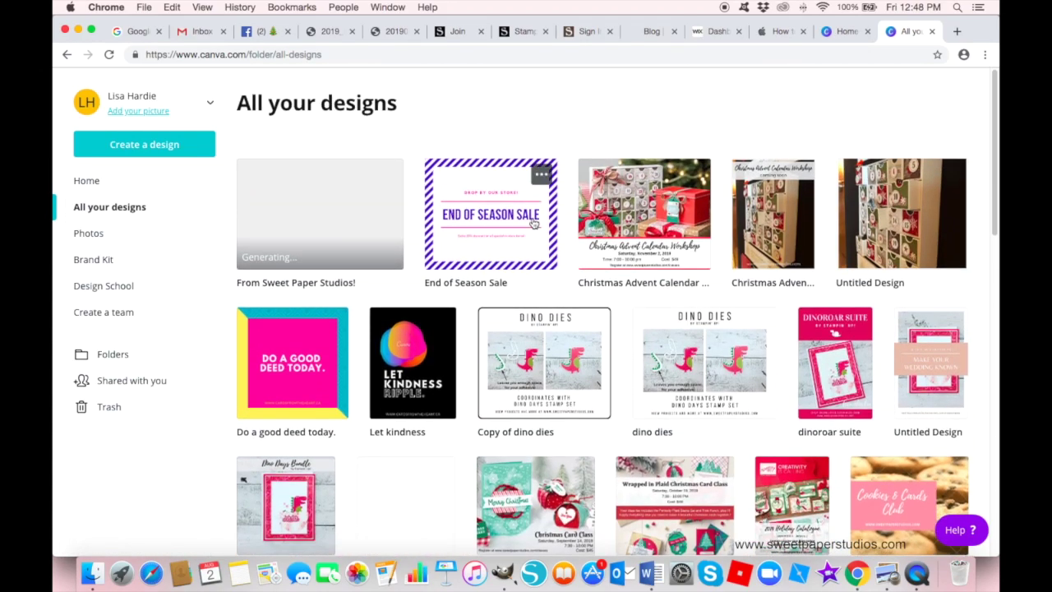
click(86, 182)
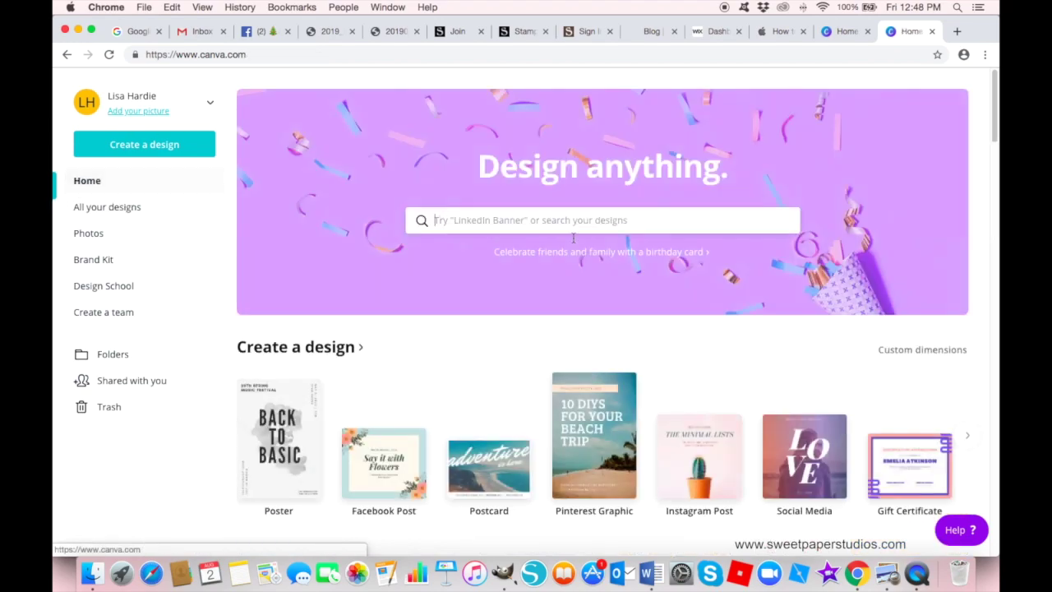
scroll(636, 332, down, 2)
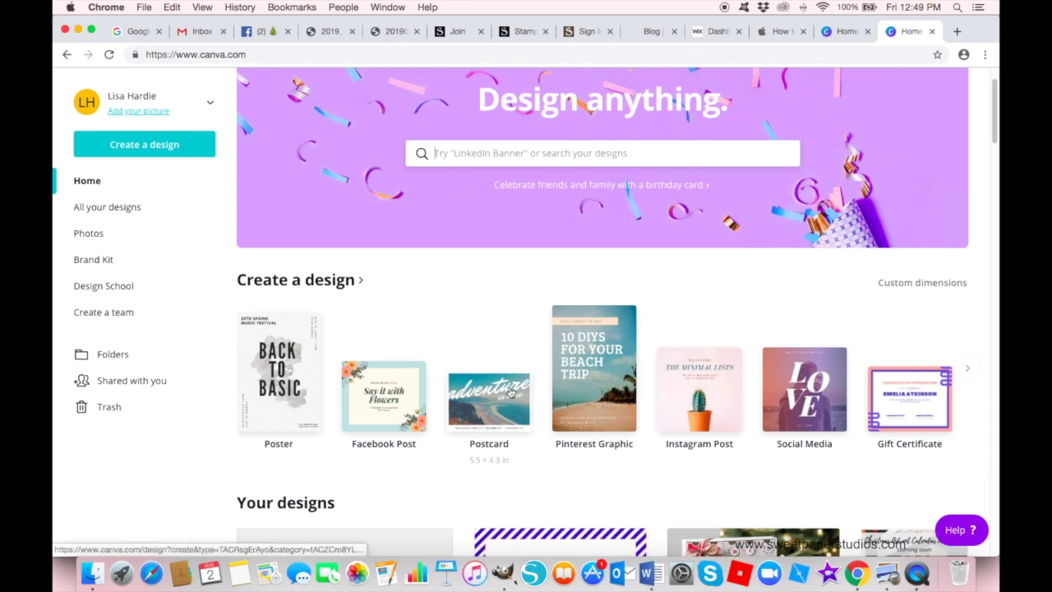
scroll(375, 377, down, 5)
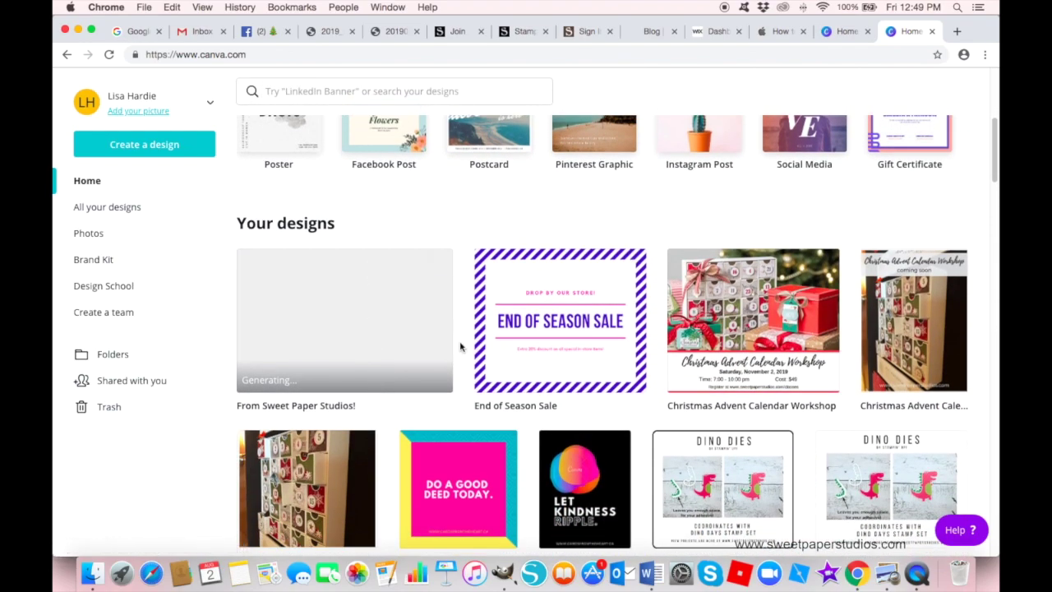
scroll(460, 347, up, 2)
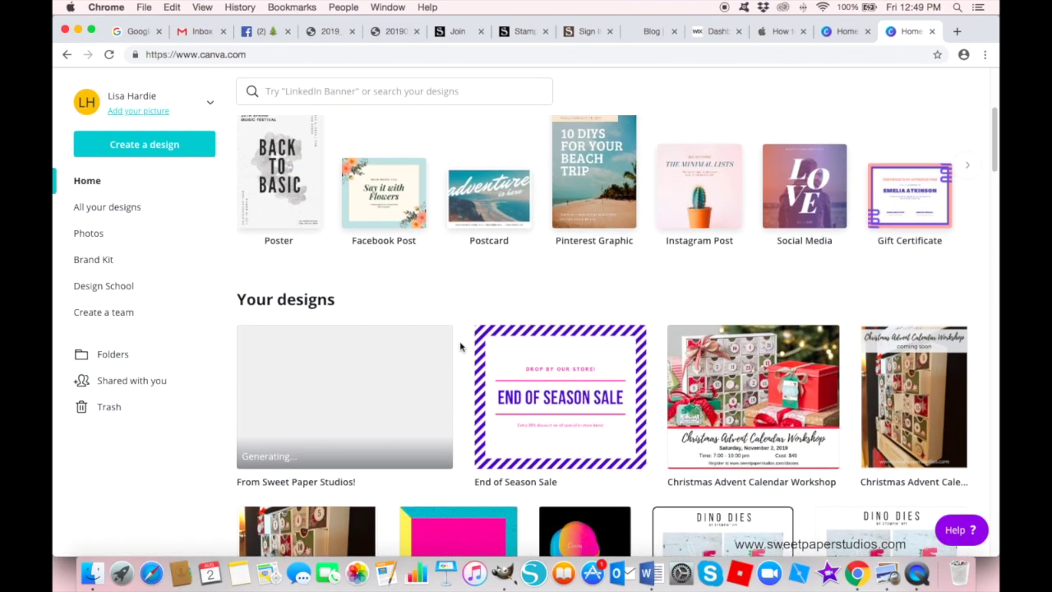
Step: Open the saved design "Do a good deed today." from the full design collection for editing
click(115, 207)
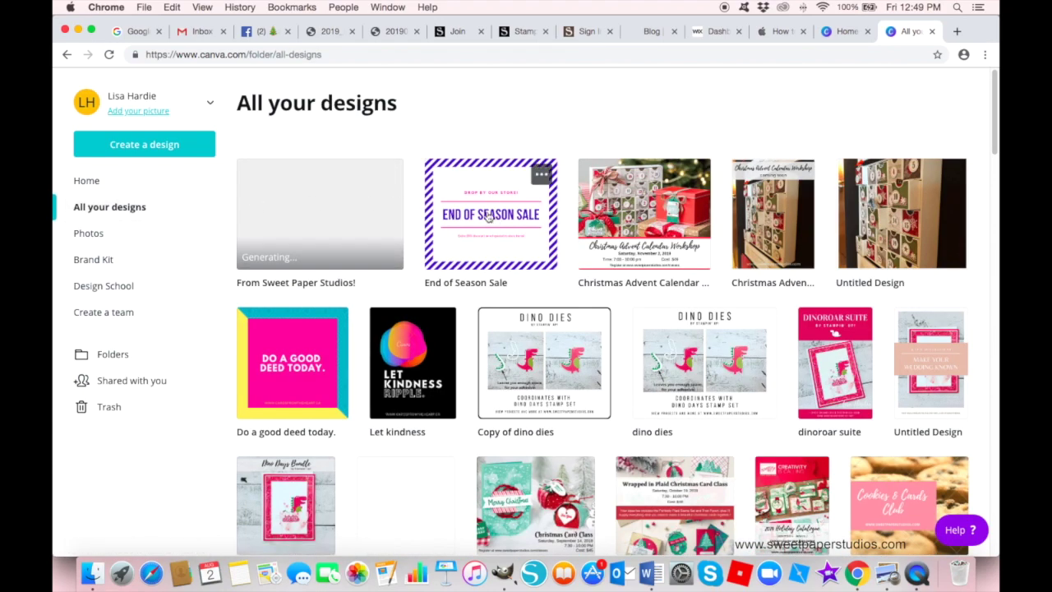
click(286, 367)
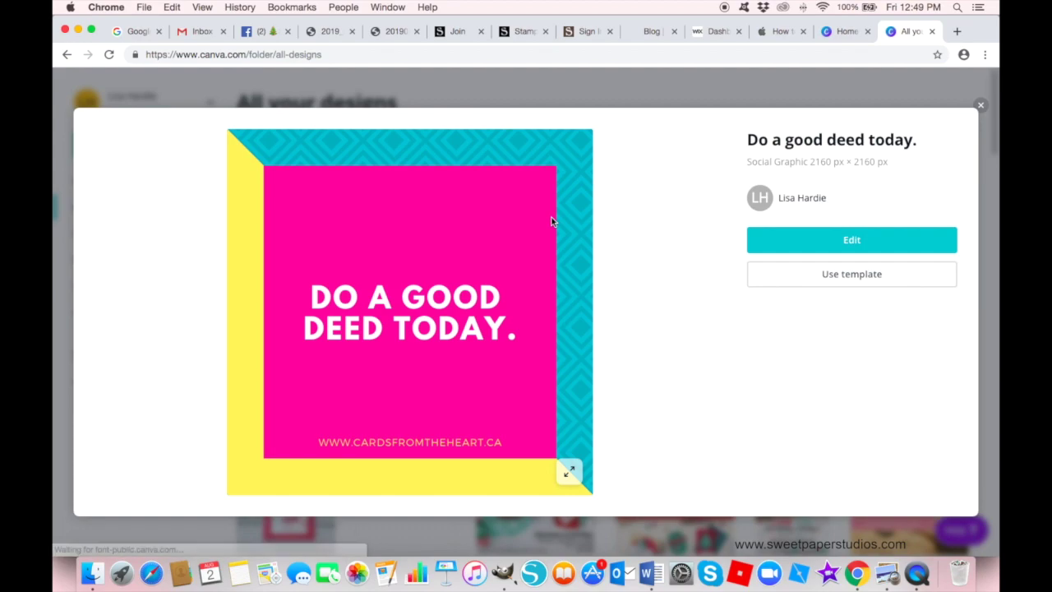
click(856, 239)
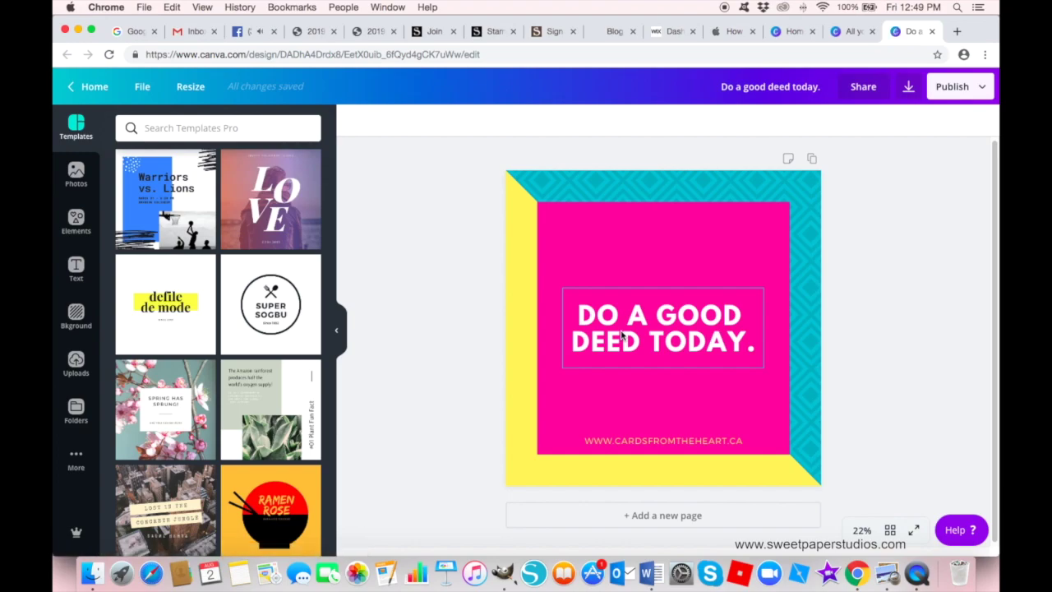
Step: Leave the "Do a good deed today." design and create a new blank Facebook Post
click(84, 92)
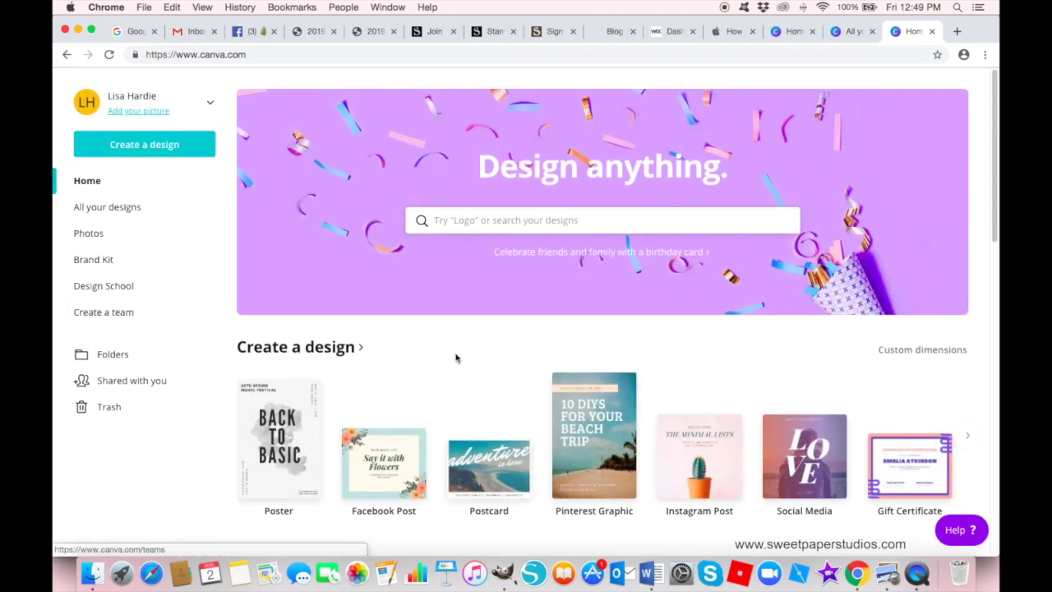
click(145, 154)
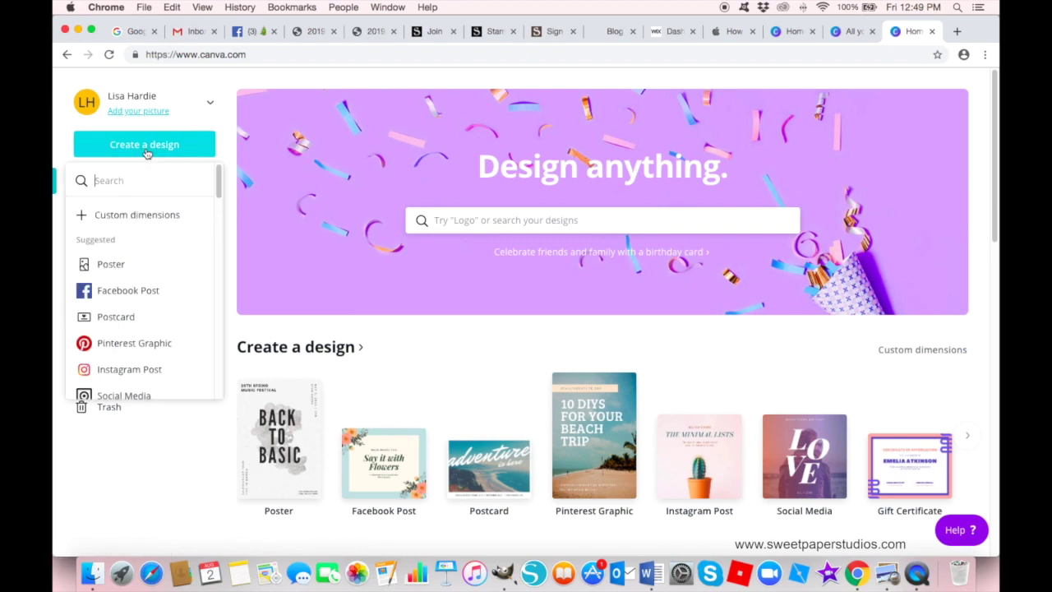
click(134, 291)
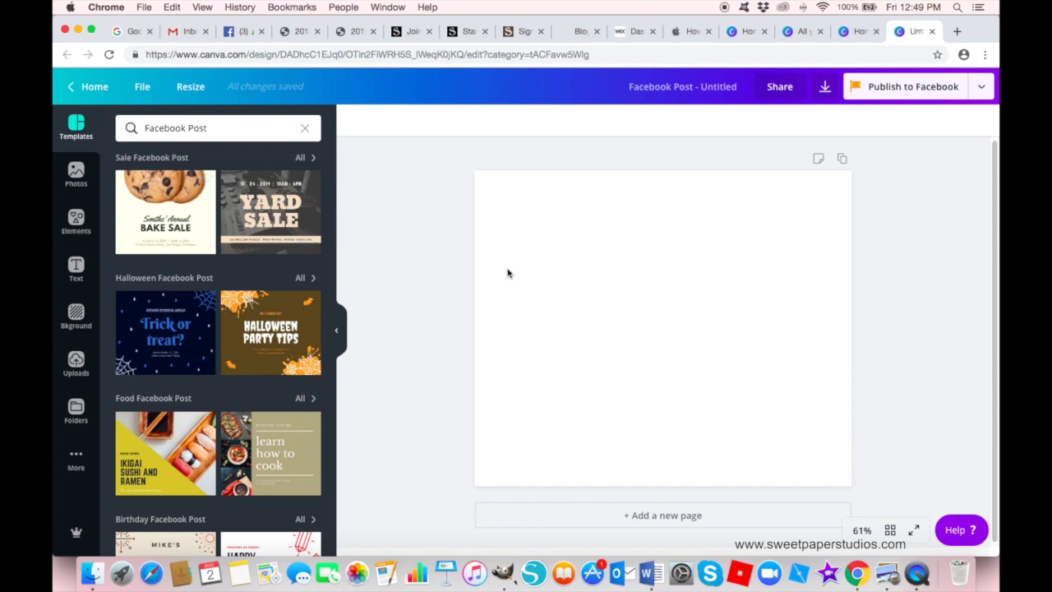
Step: Look through the previously uploaded images for a photo to use in the post
click(77, 361)
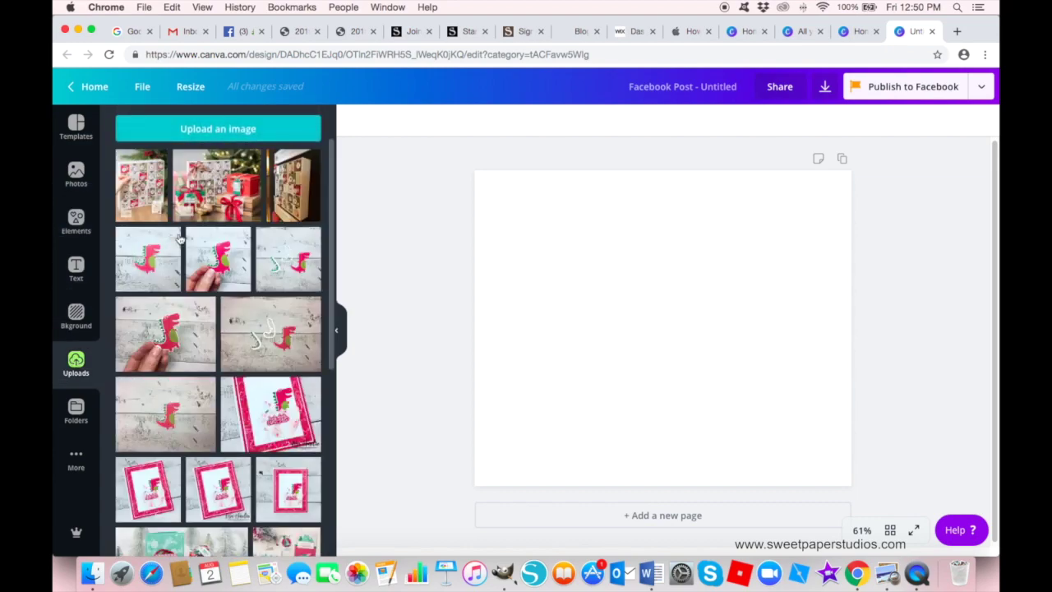
scroll(211, 358, down, 1)
scroll(211, 359, down, 5)
scroll(206, 312, up, 5)
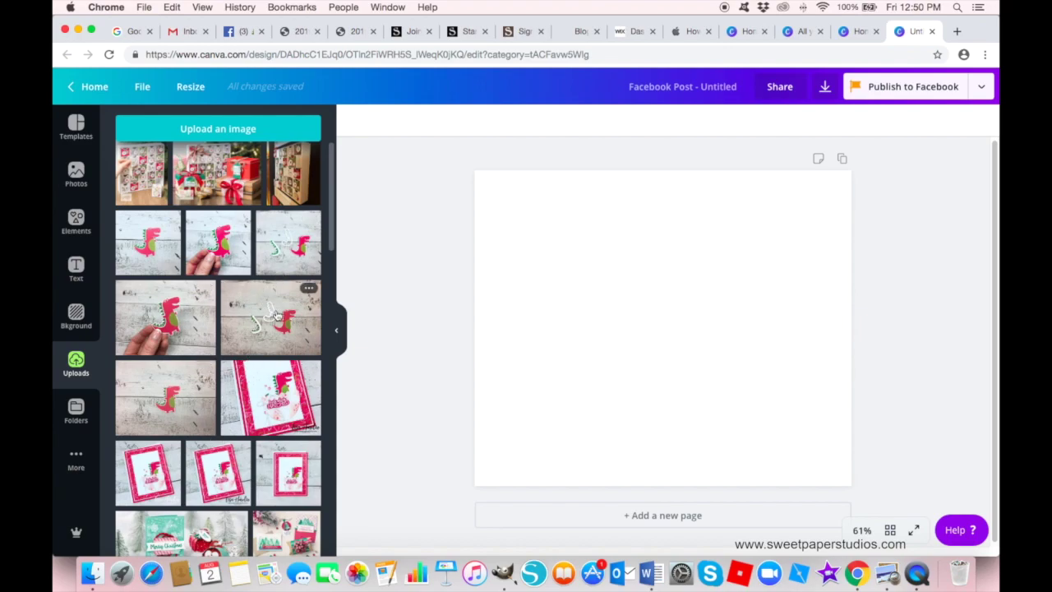
scroll(206, 378, down, 3)
scroll(244, 320, down, 2)
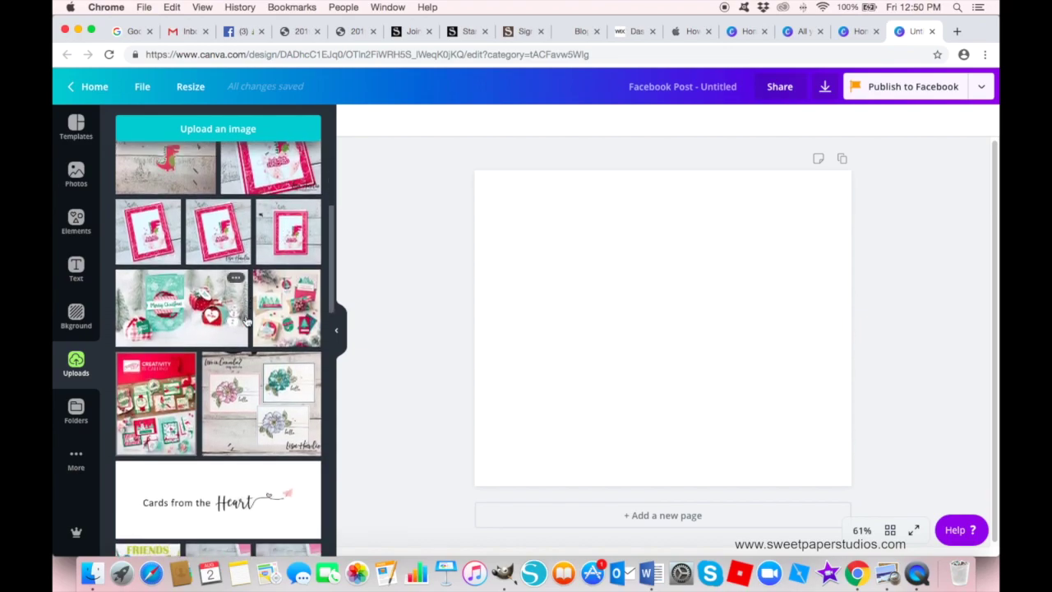
scroll(244, 320, down, 10)
scroll(245, 320, up, 15)
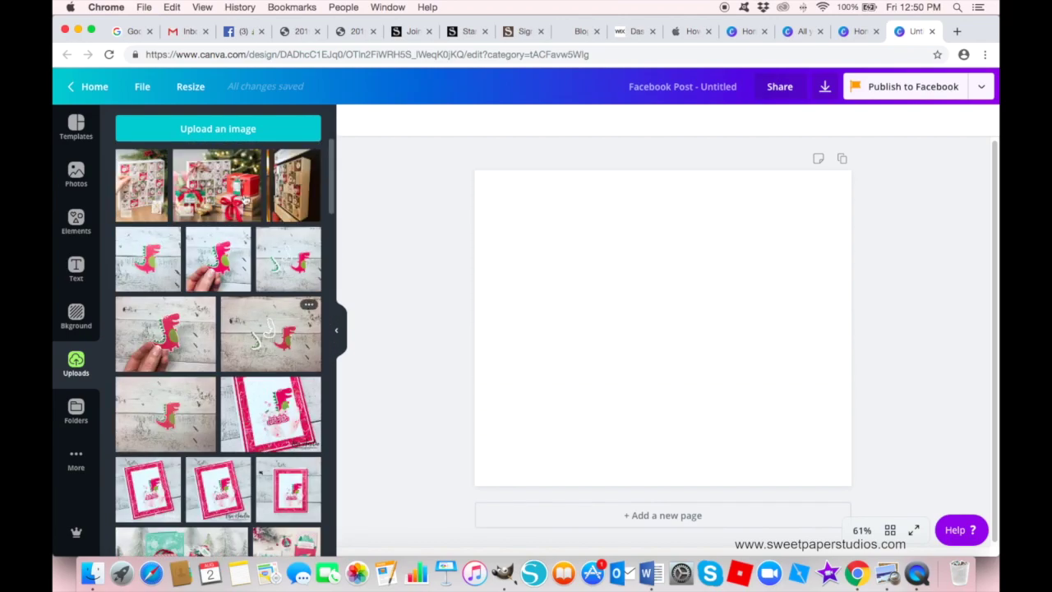
Step: Start an image upload, check the "1 - Stampin' Up" folder, then open the 2019 holiday catalogue images folder on the LaCie drive
click(223, 132)
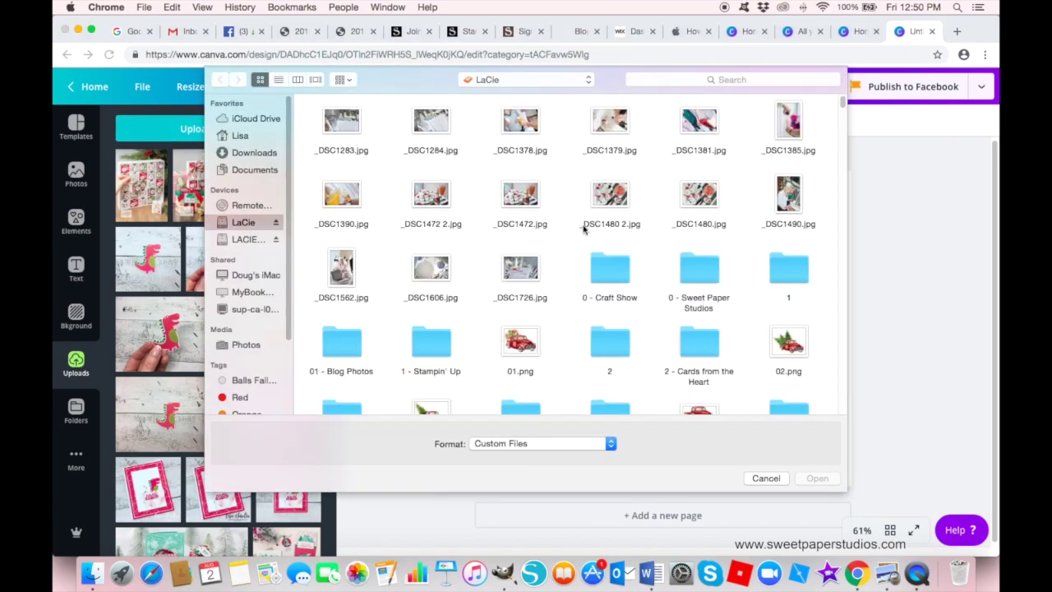
scroll(578, 254, down, 6)
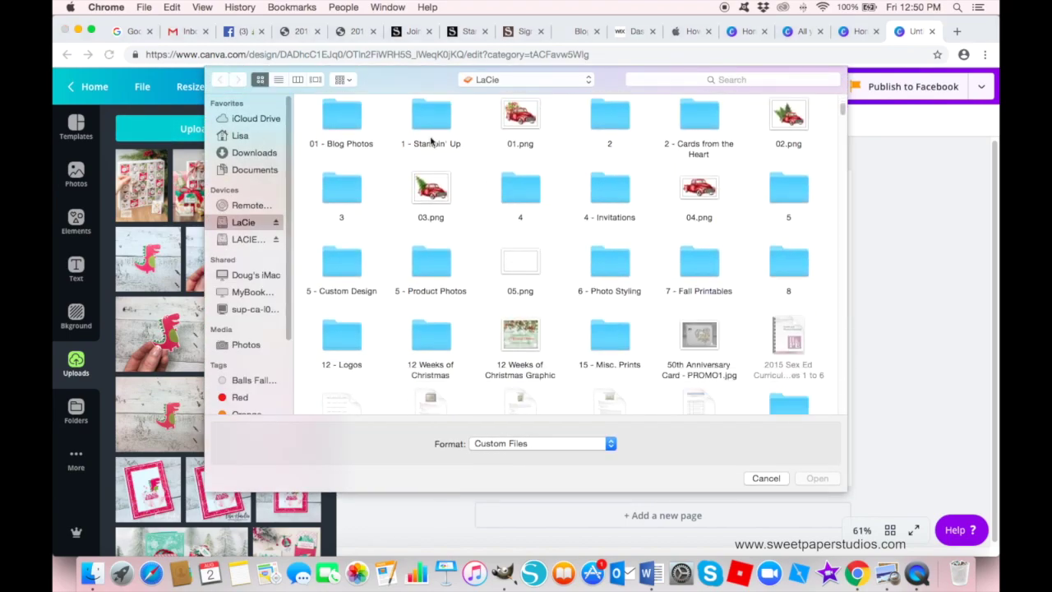
double_click(431, 130)
scroll(432, 129, down, 5)
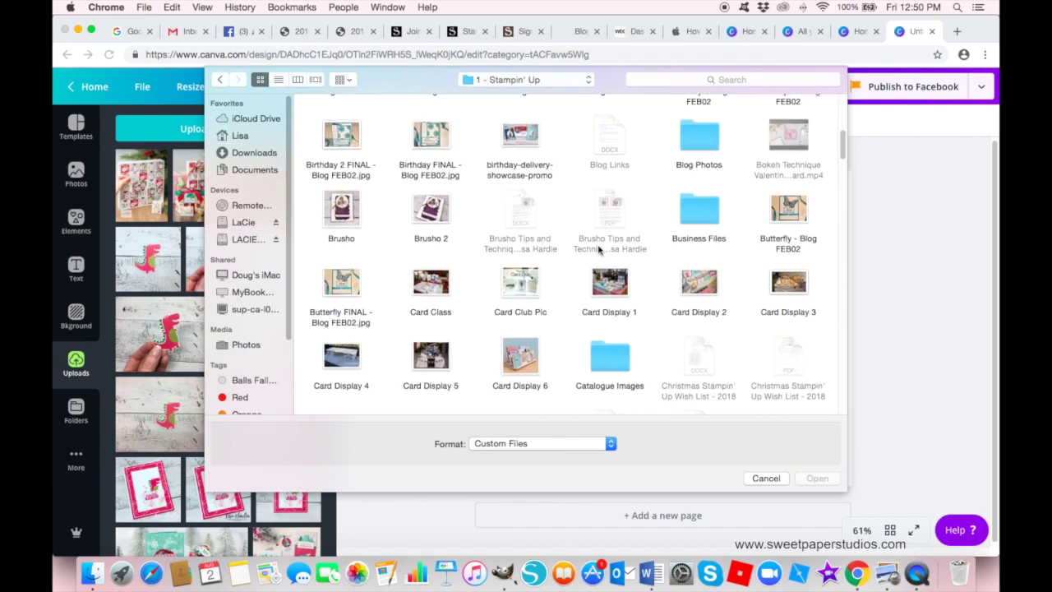
scroll(599, 250, up, 5)
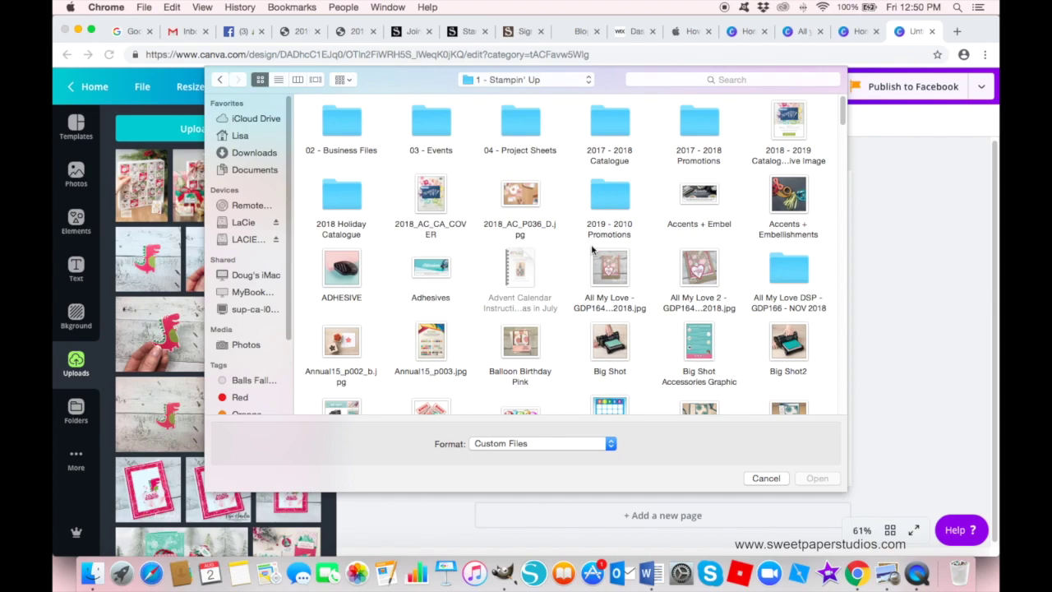
click(531, 80)
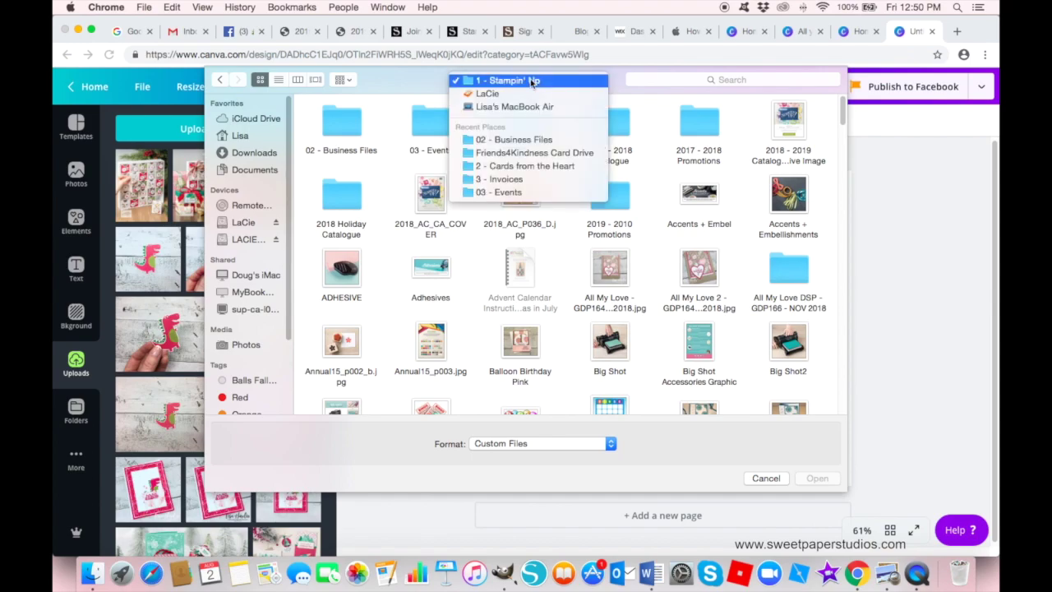
click(500, 94)
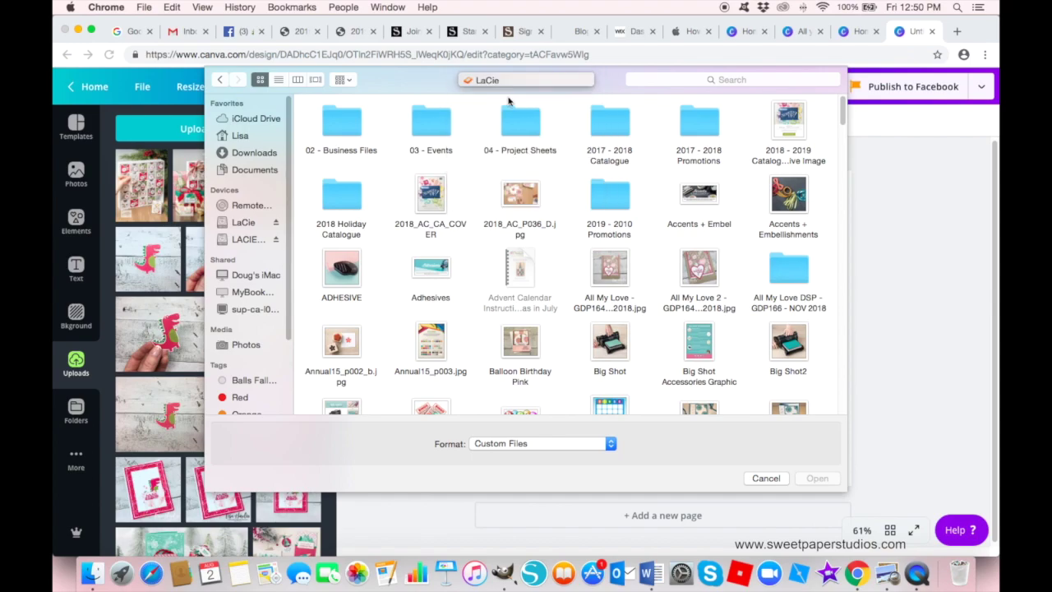
scroll(540, 254, down, 15)
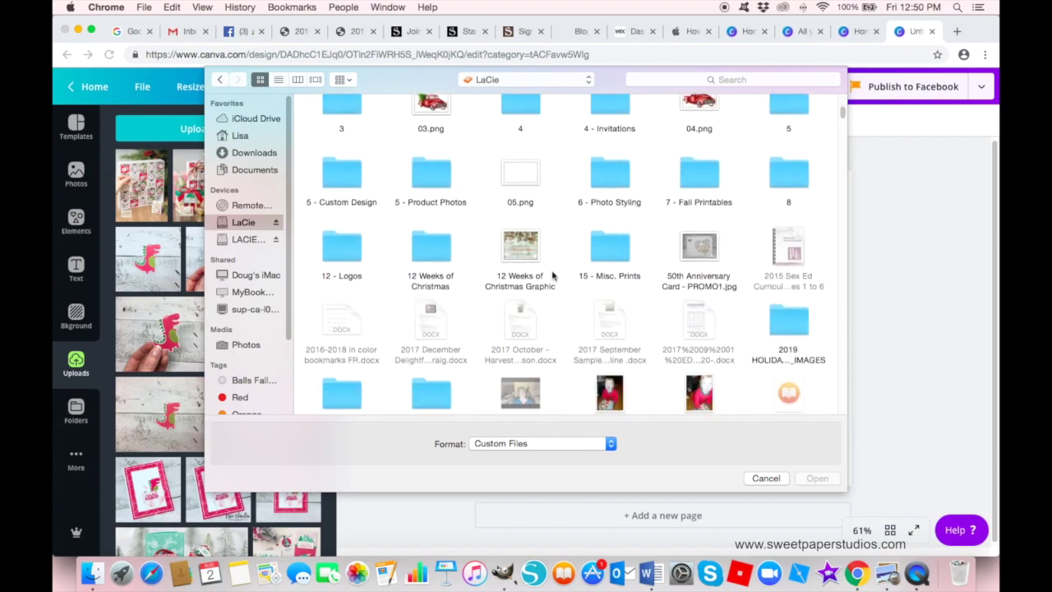
double_click(786, 329)
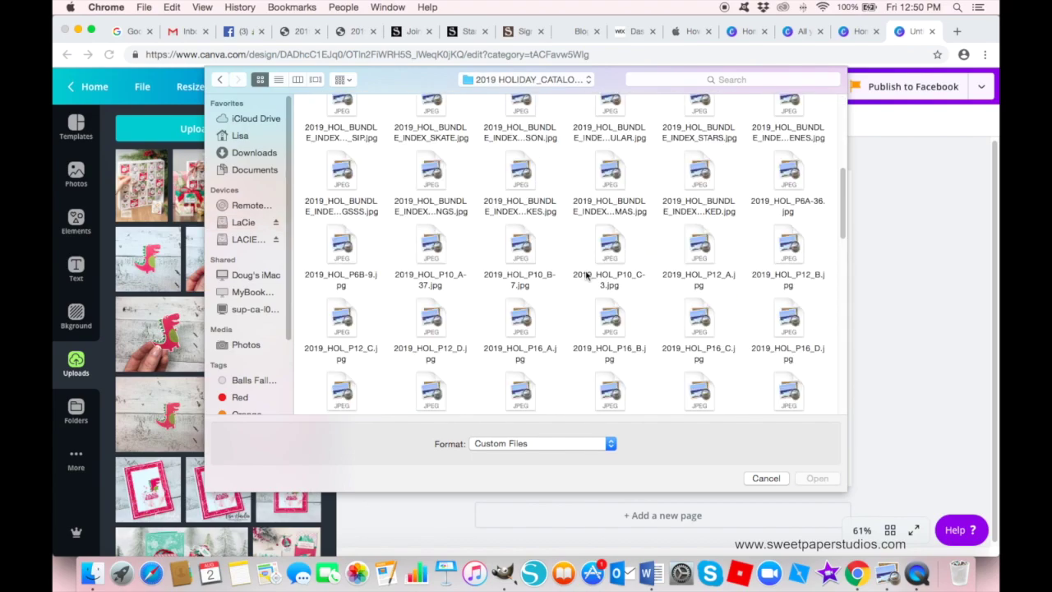
Step: Find the photo 2019_HOL_P40_A.jpg in the holiday catalogue folder and upload it
scroll(573, 263, up, 5)
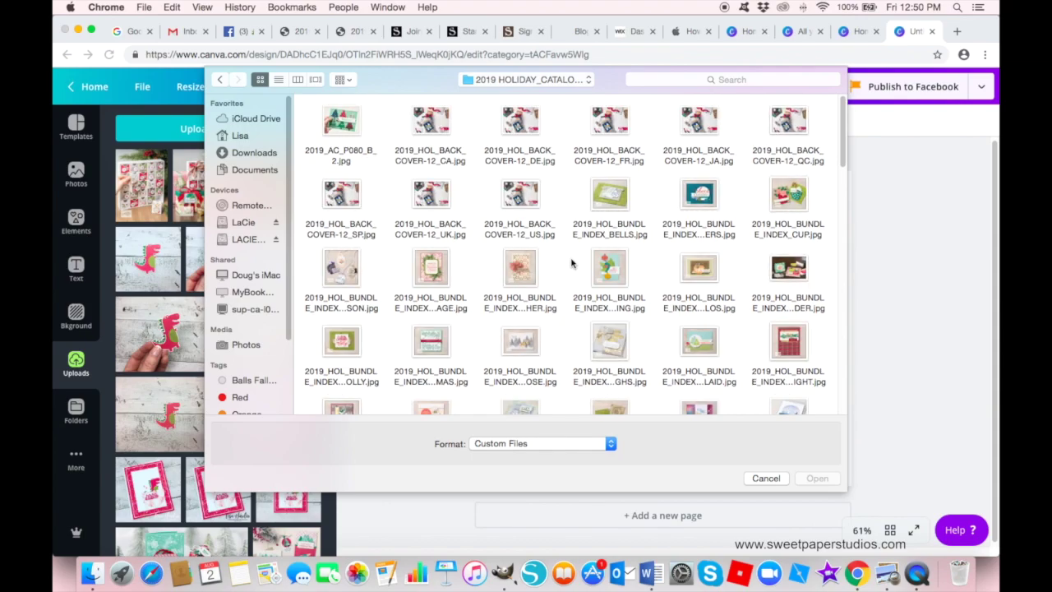
scroll(573, 263, down, 5)
scroll(573, 263, down, 3)
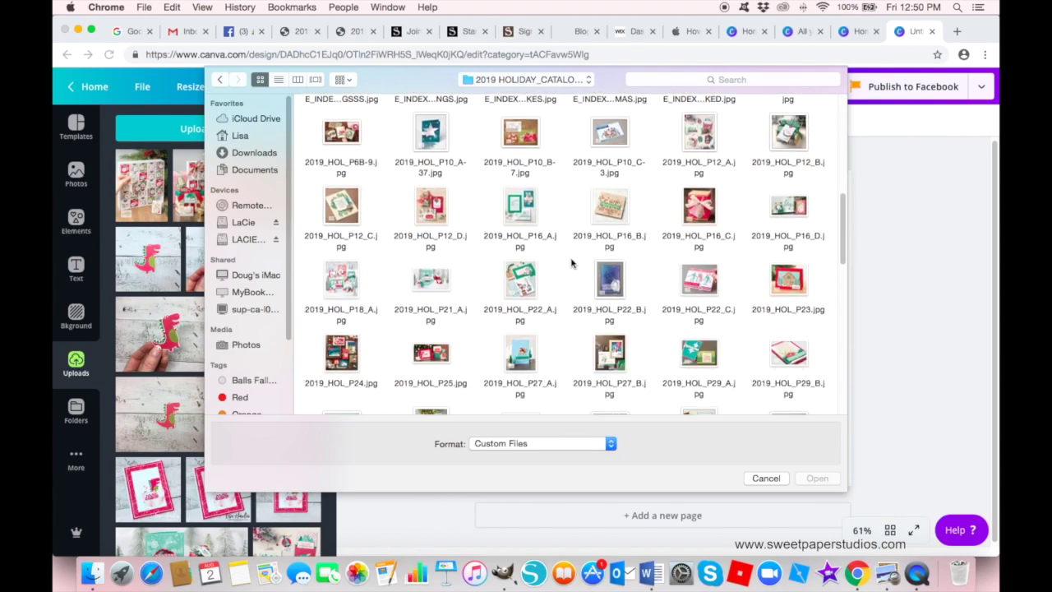
scroll(572, 263, down, 5)
scroll(572, 263, down, 2)
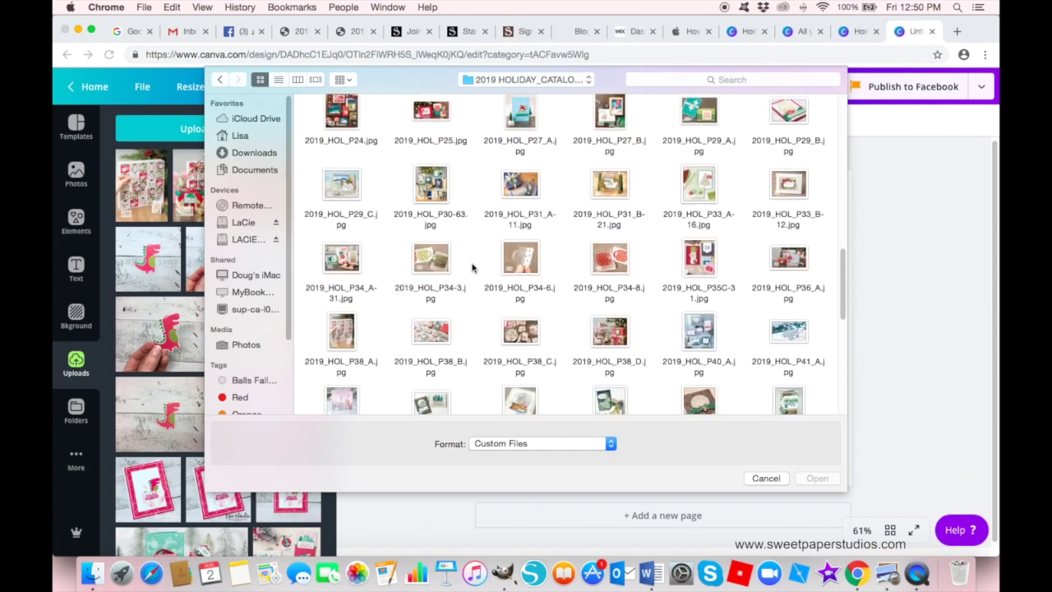
scroll(472, 267, down, 1)
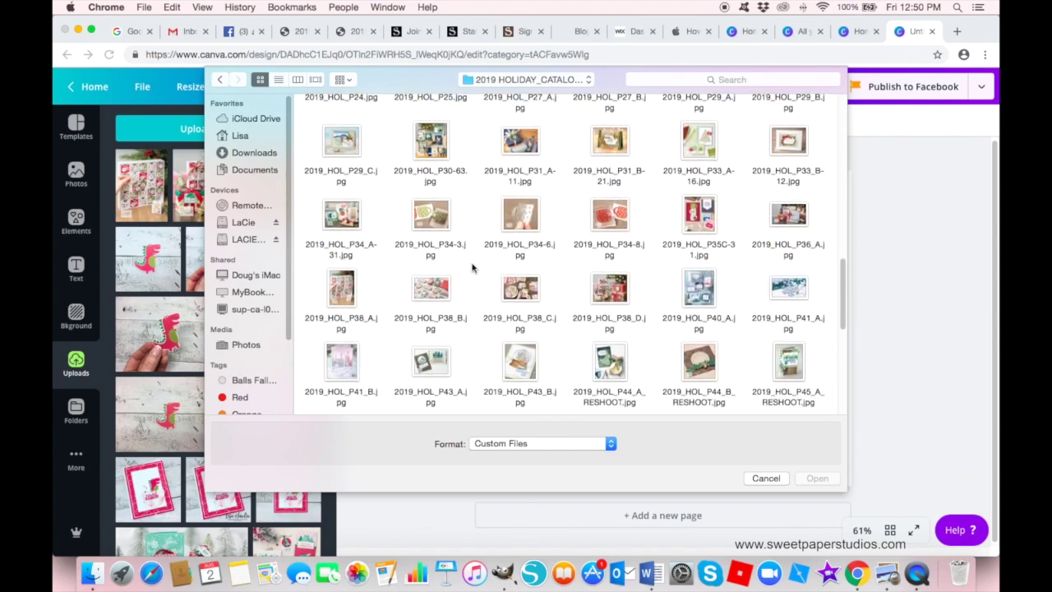
double_click(700, 288)
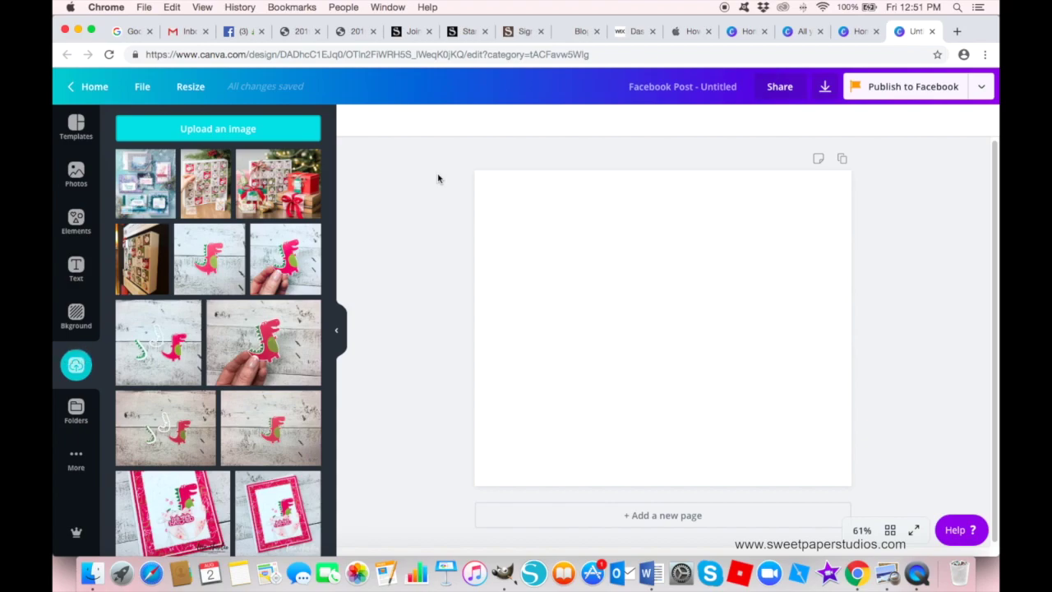
Step: Delete the first small placement of the uploaded winter card photo and place the photo as the full-page background instead
click(136, 189)
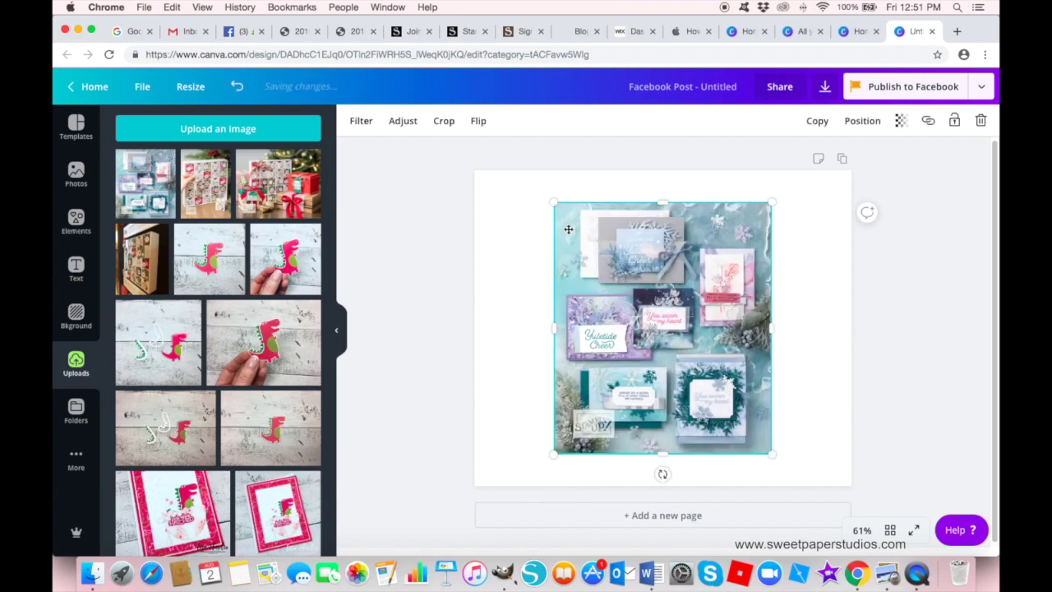
key(Delete)
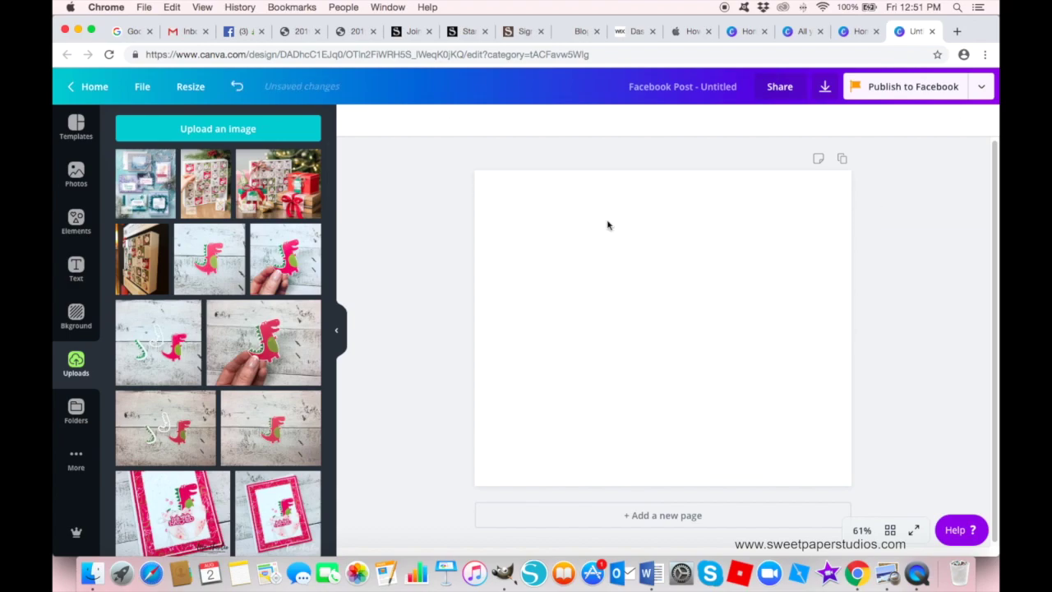
drag(135, 187, 494, 215)
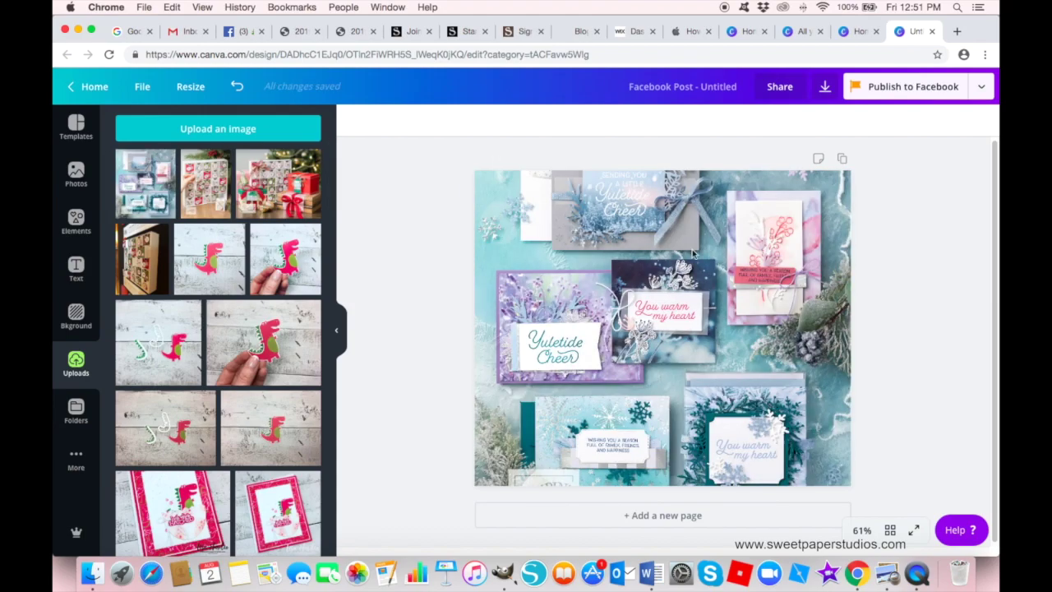
Step: Shift the background photo down within its crop so the topmost cards are fully in view
click(667, 274)
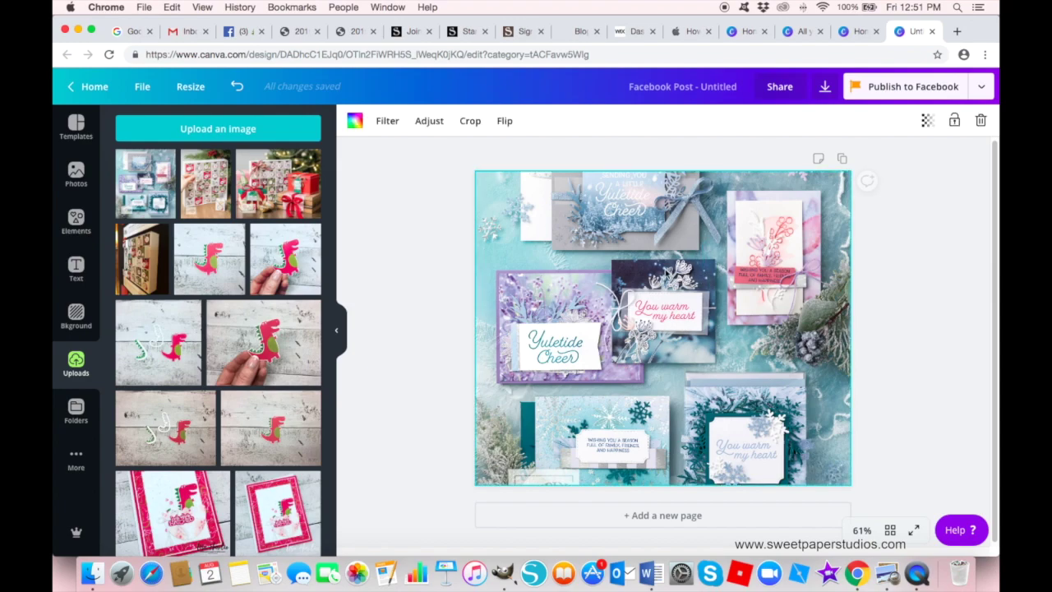
double_click(665, 272)
drag(666, 272, 655, 341)
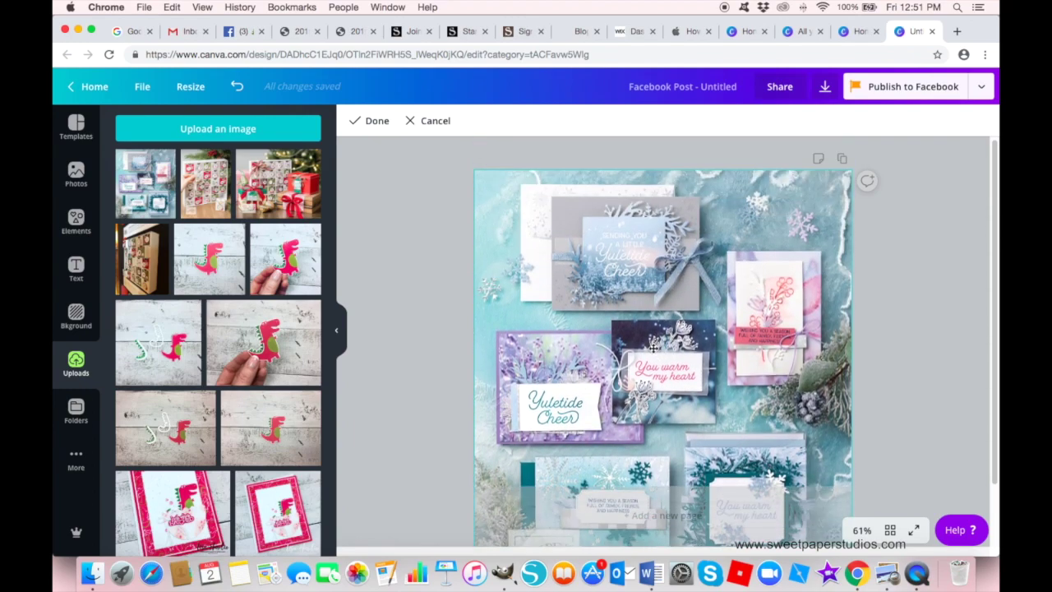
click(438, 317)
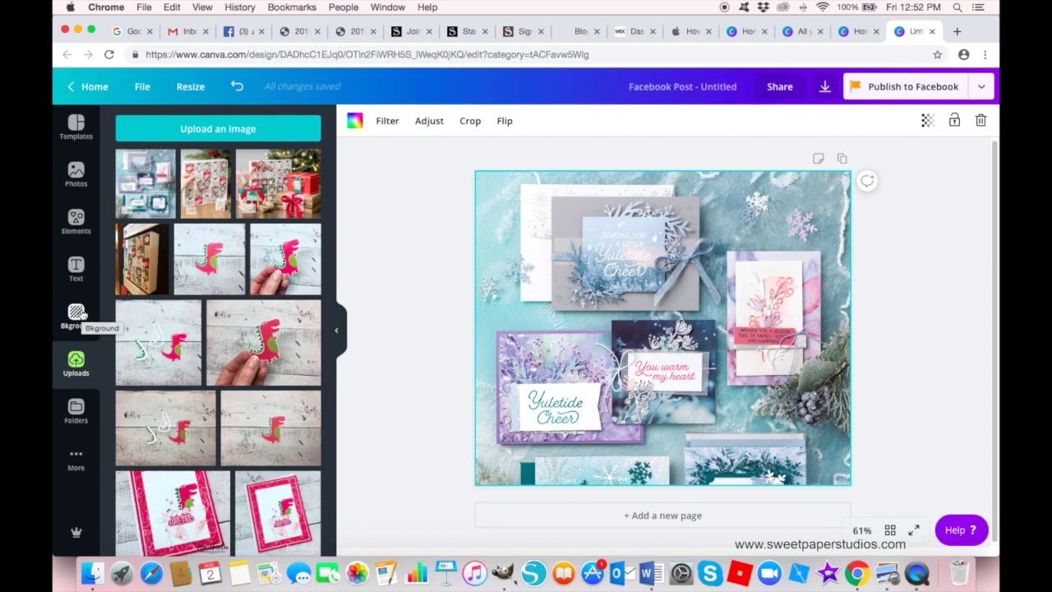
Step: Add the recently used square and reshape it into a full-width band about 959 wide across the lower part of the photo
click(76, 218)
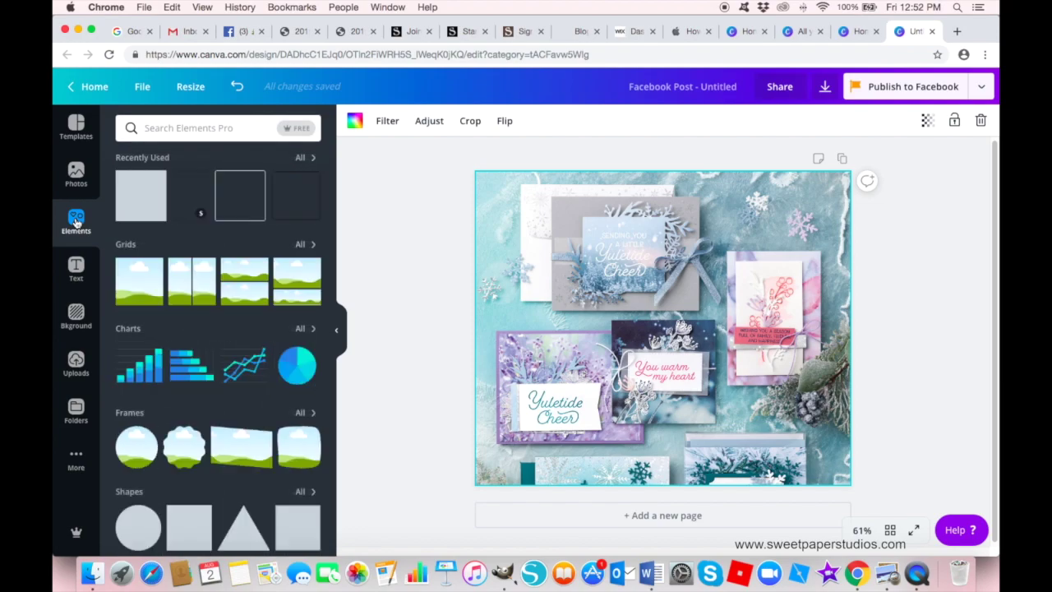
click(129, 207)
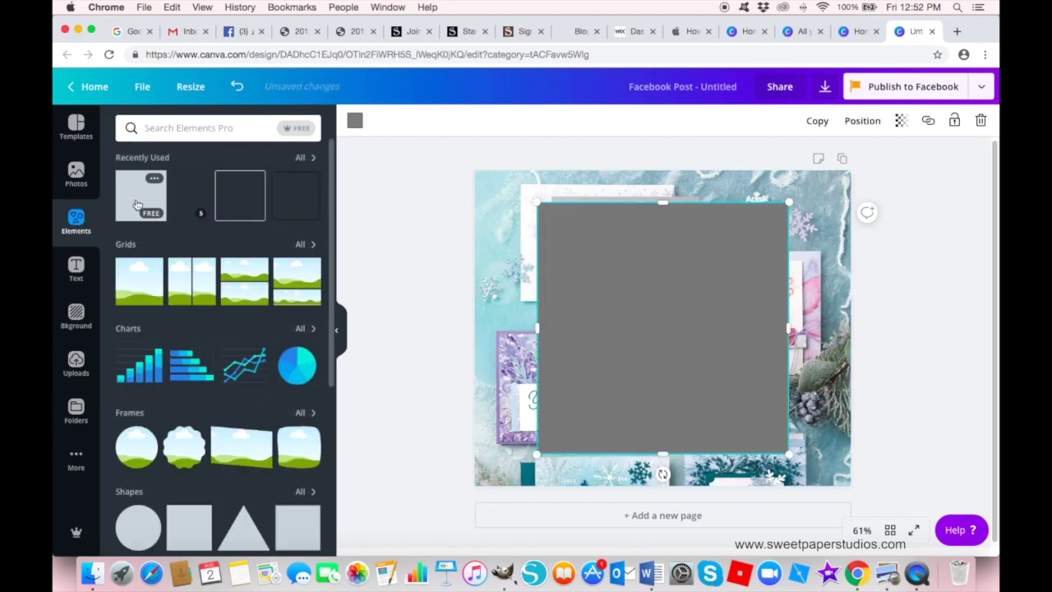
drag(535, 328, 467, 328)
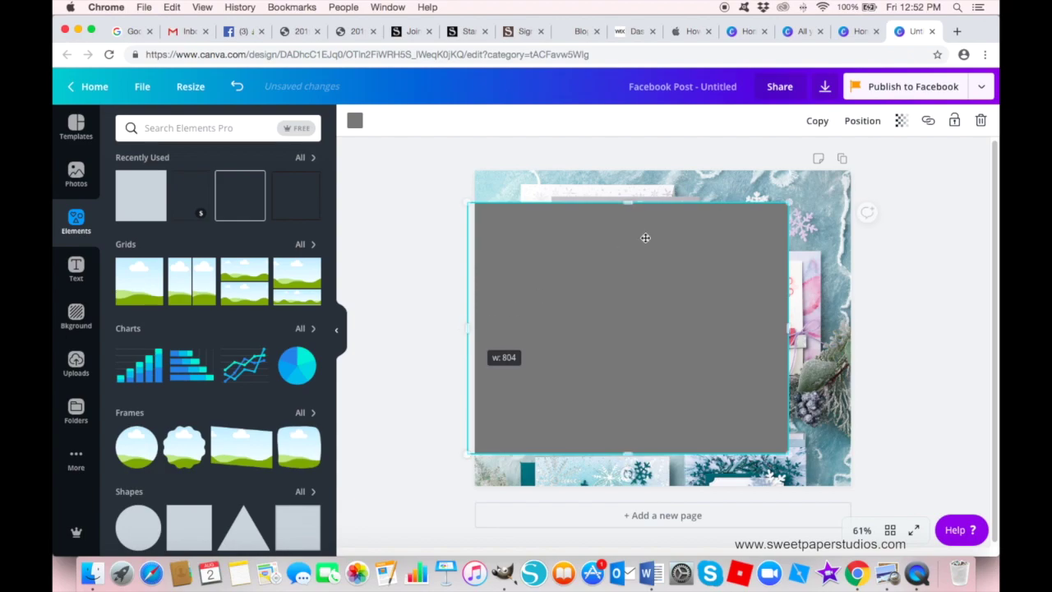
drag(628, 251, 628, 367)
drag(788, 408, 850, 408)
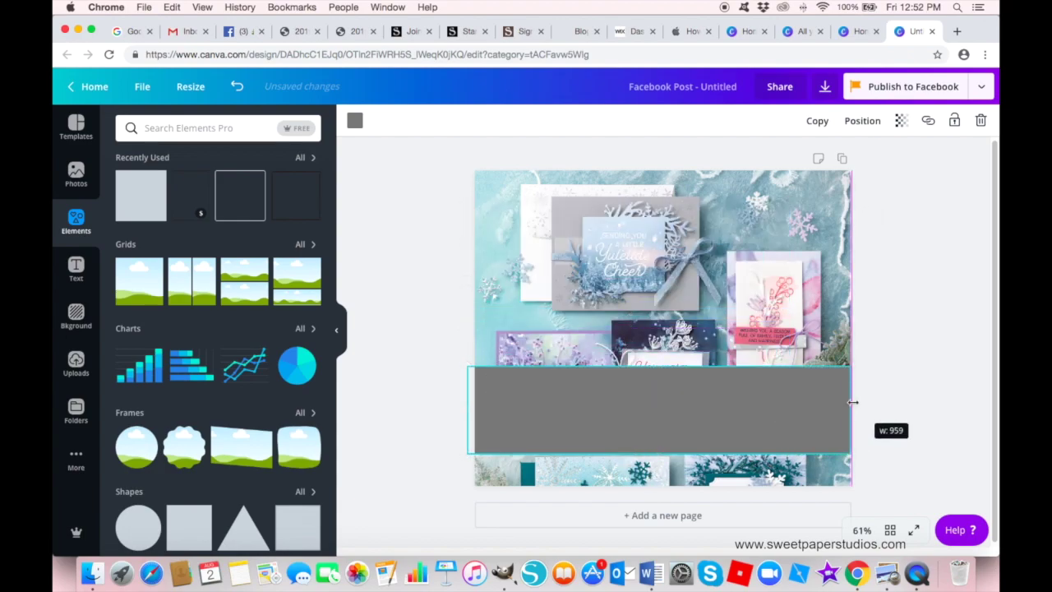
drag(659, 364, 654, 420)
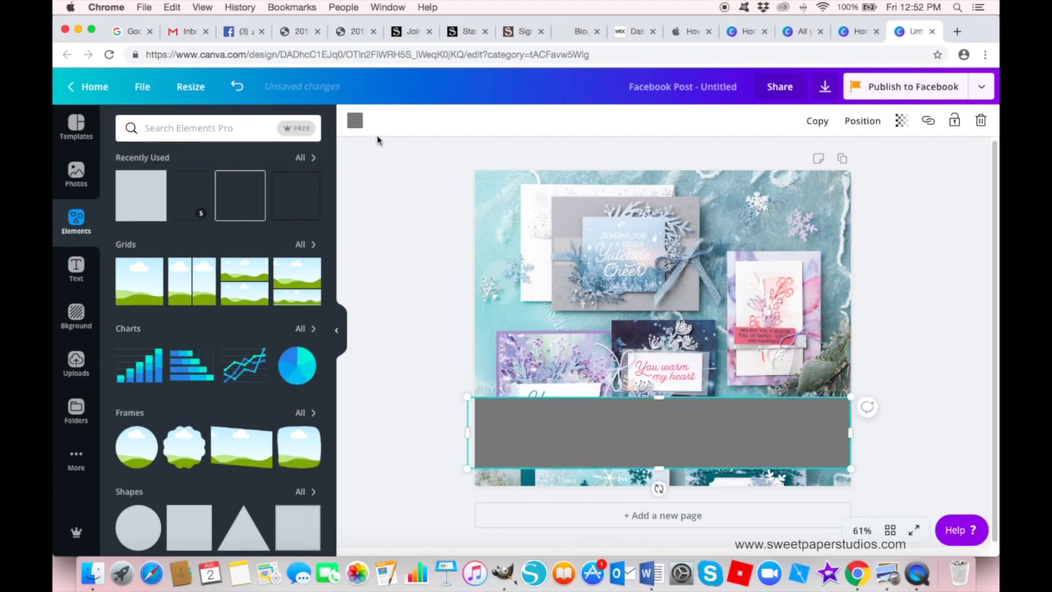
Step: Recolor the band white and set its transparency to 89
click(354, 121)
click(200, 170)
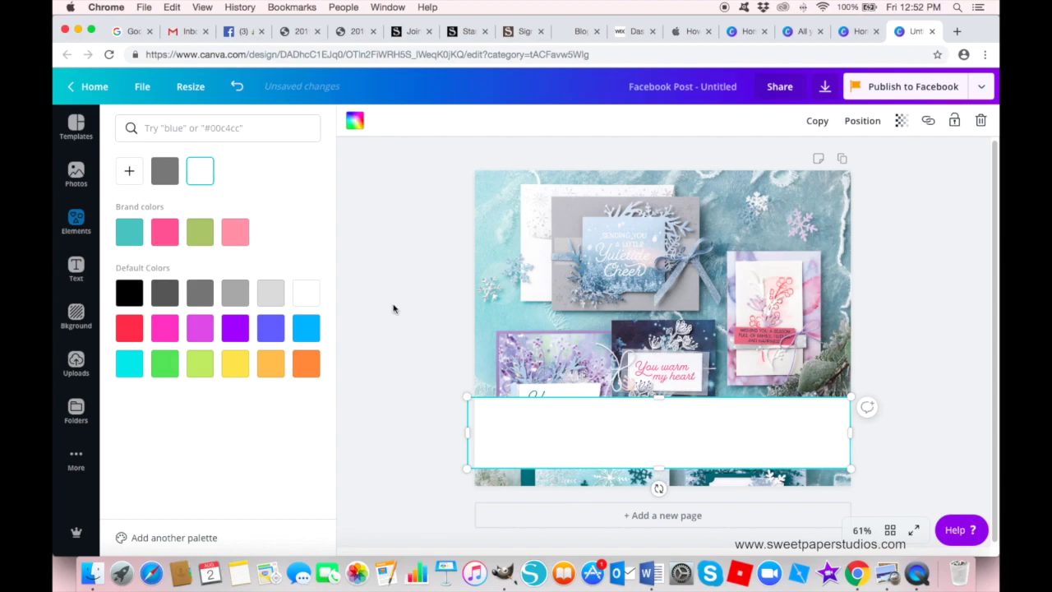
click(410, 327)
click(692, 420)
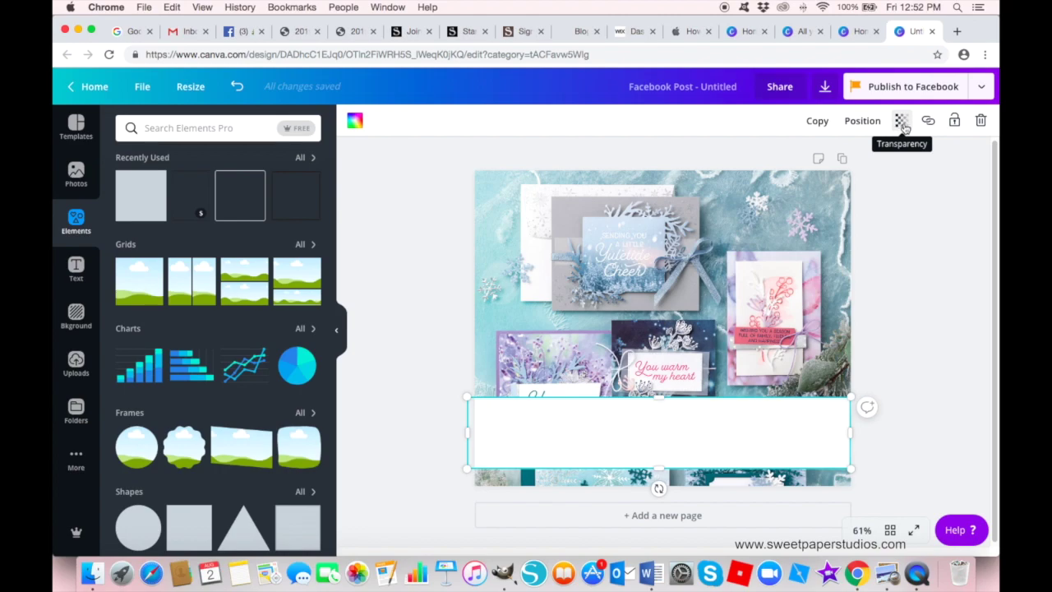
click(903, 121)
mouse_move(874, 161)
mouse_down()
mouse_move(855, 159)
mouse_move(864, 161)
mouse_up()
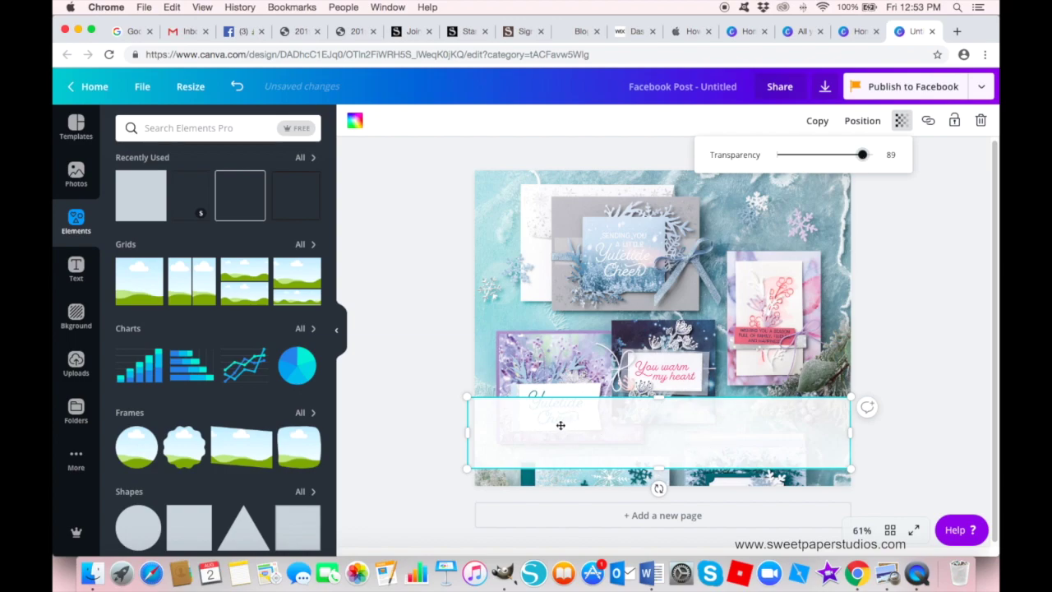
Step: Add a heading reading "Feels Like Frost Card Class" and enlarge its text to about 64.1
click(78, 275)
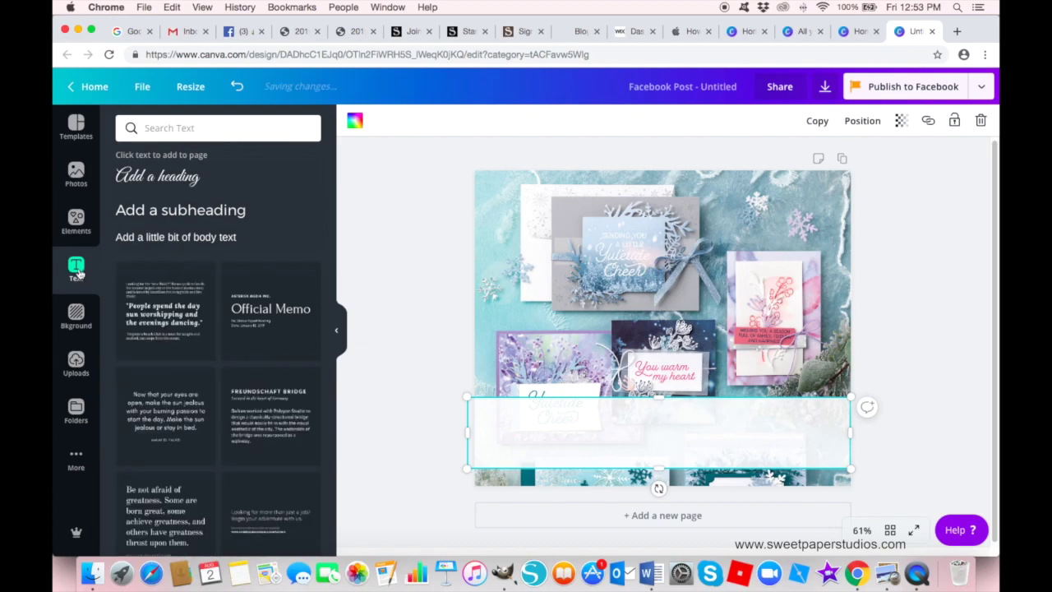
click(162, 177)
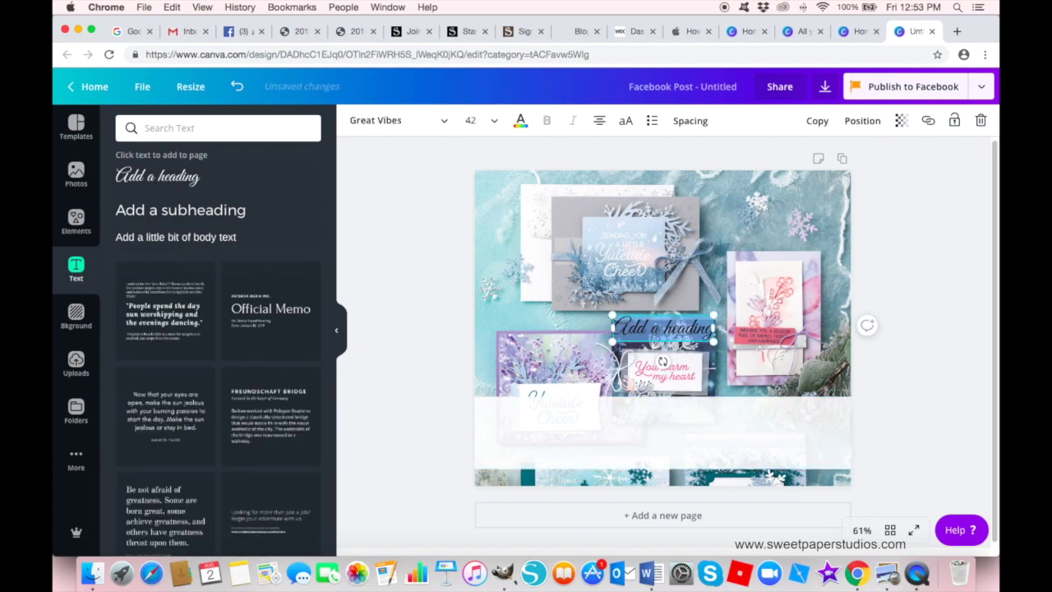
key(BackSpace)
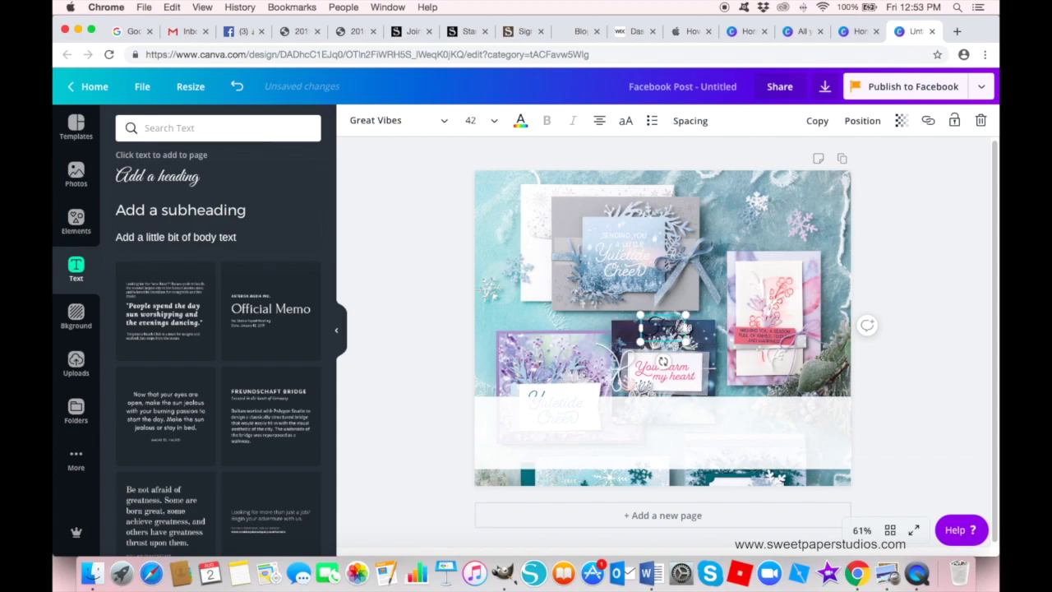
text(Feeling the F)
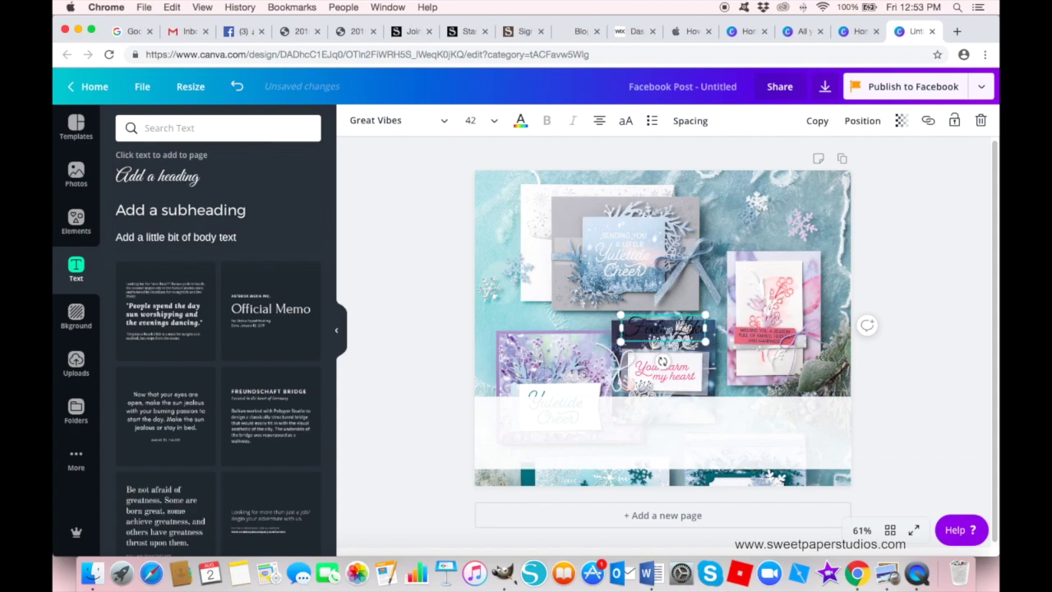
text(rost)
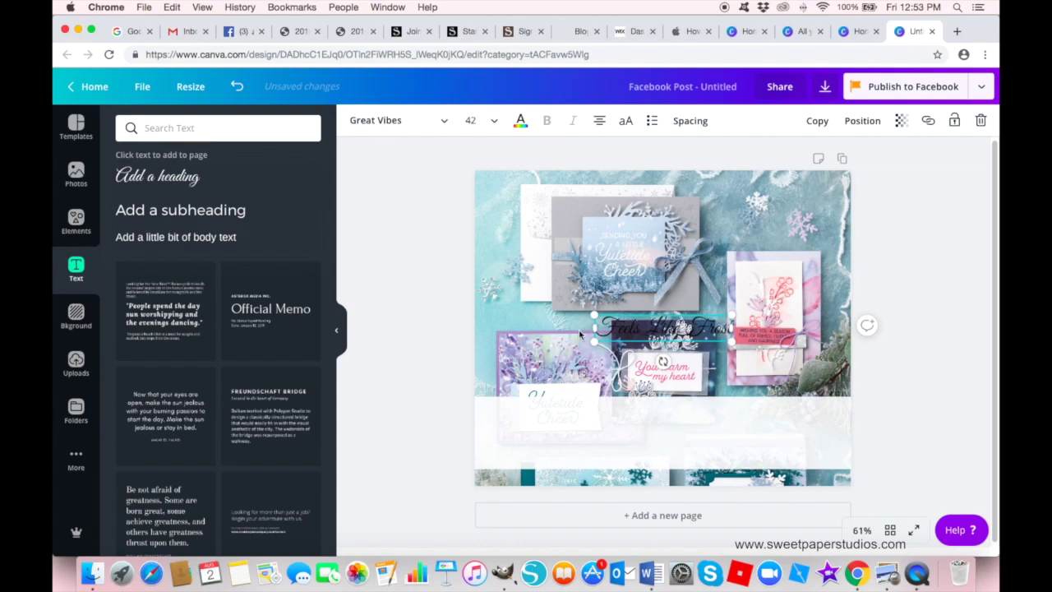
drag(593, 342, 522, 355)
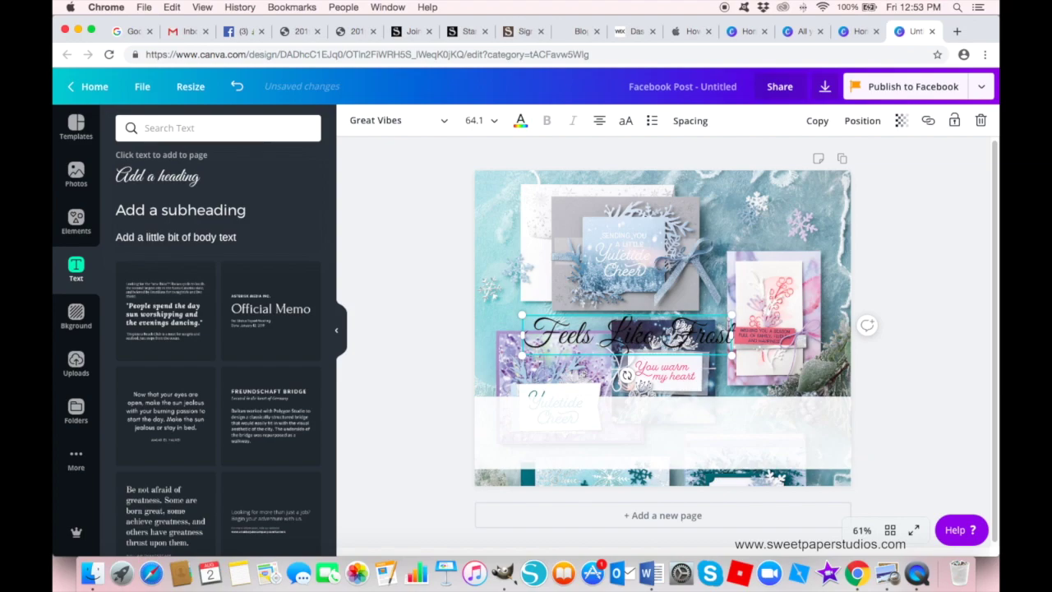
text(Card Class)
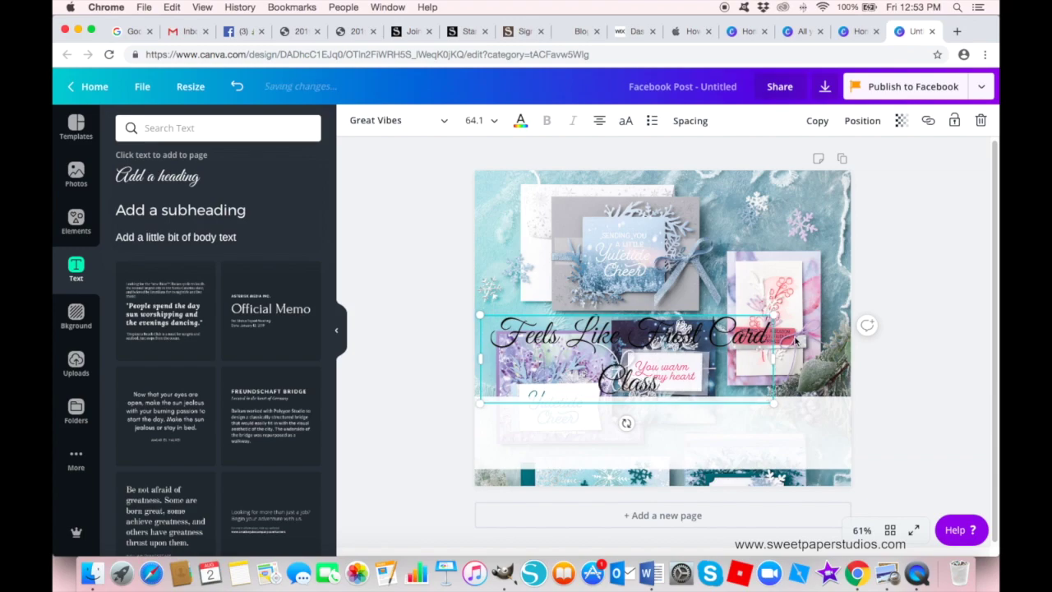
Step: Widen the heading's text box to fit on one line and center it in the upper part of the white band
drag(773, 359, 790, 444)
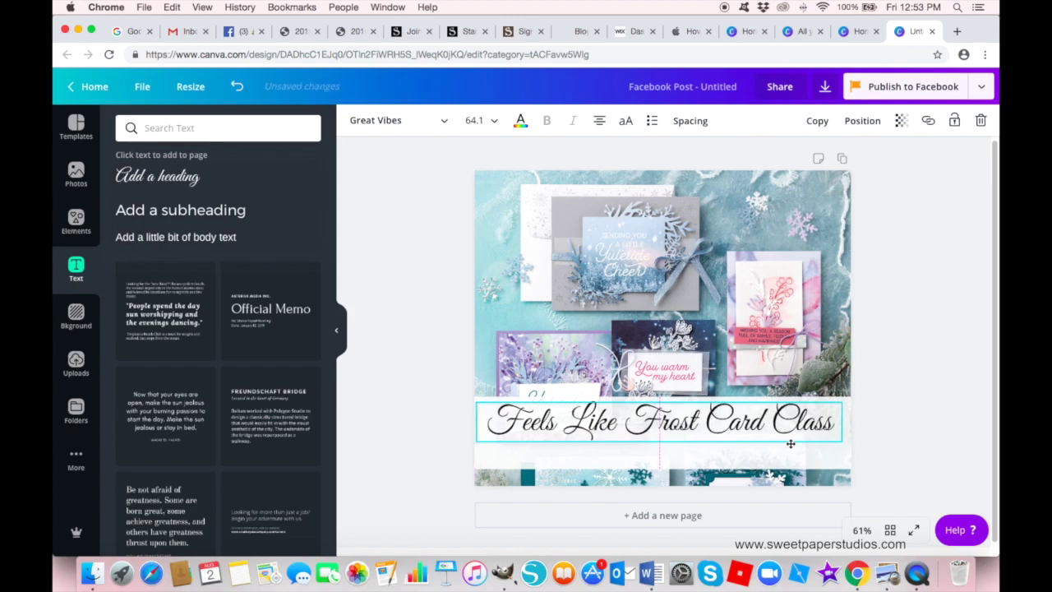
drag(790, 443, 792, 444)
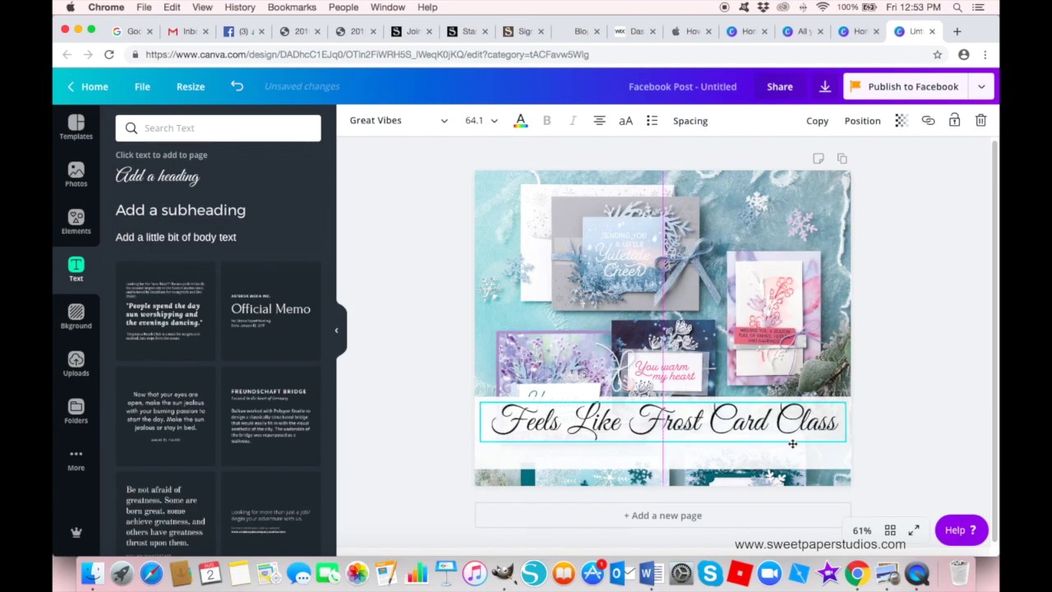
mouse_move(792, 444)
mouse_down()
mouse_move(699, 359)
mouse_move(793, 444)
mouse_up()
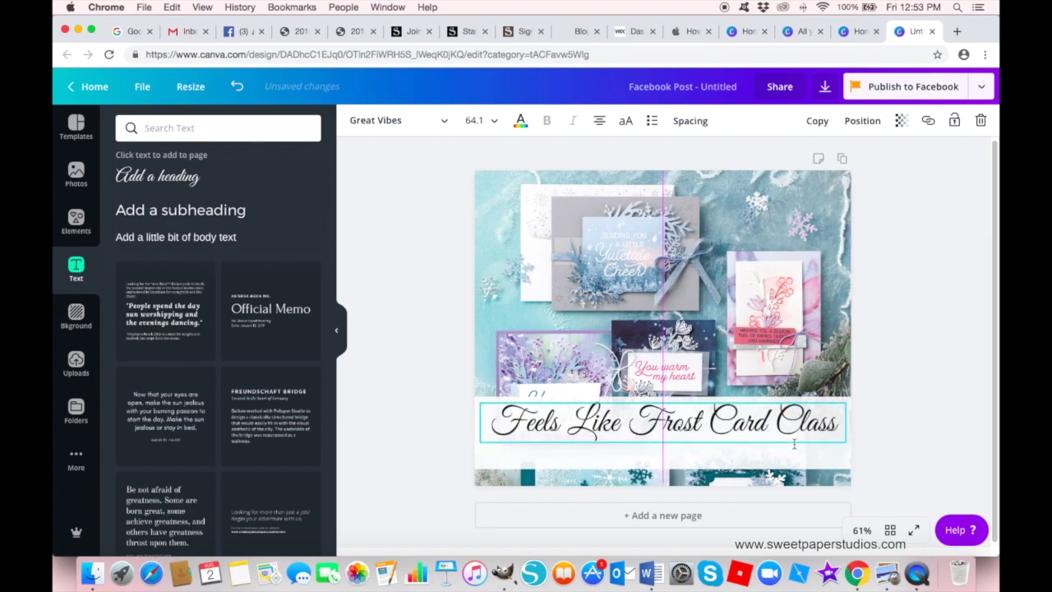
drag(794, 444, 794, 443)
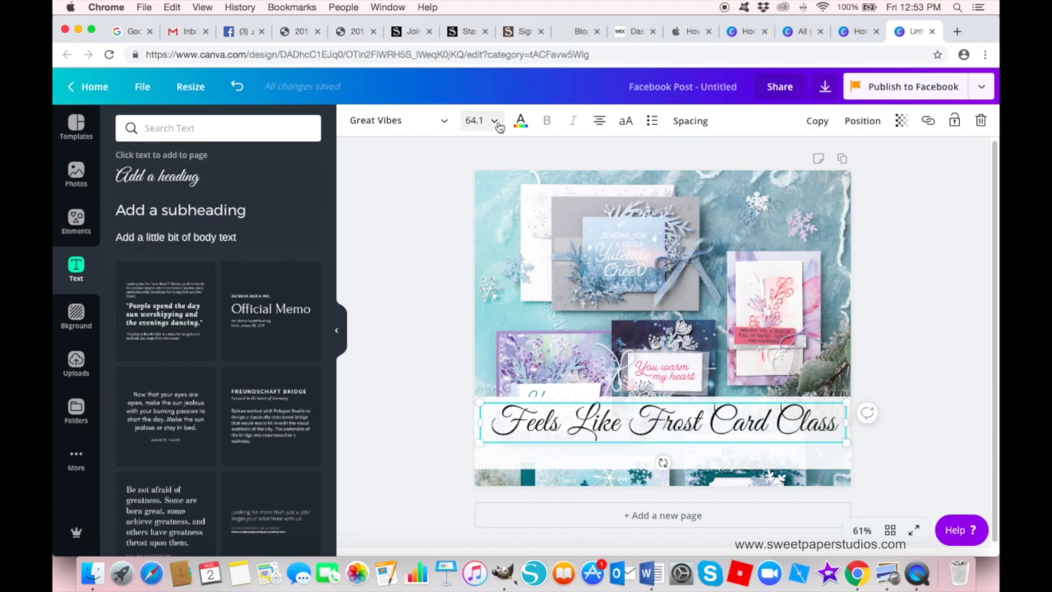
Step: Reduce the heading's font size to 45
click(496, 123)
scroll(503, 309, down, 1)
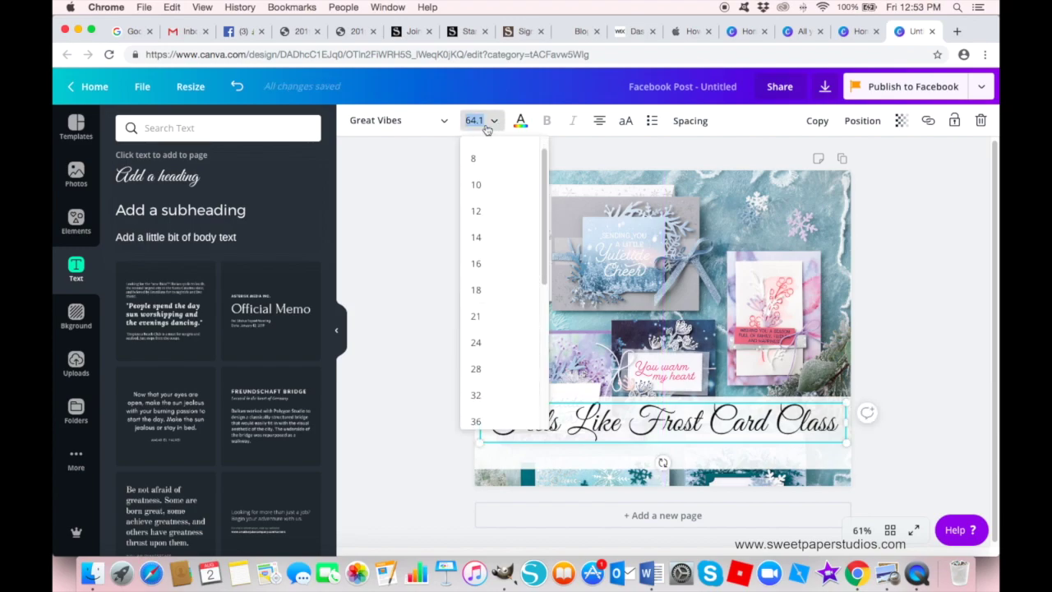
text(56)
key(Return)
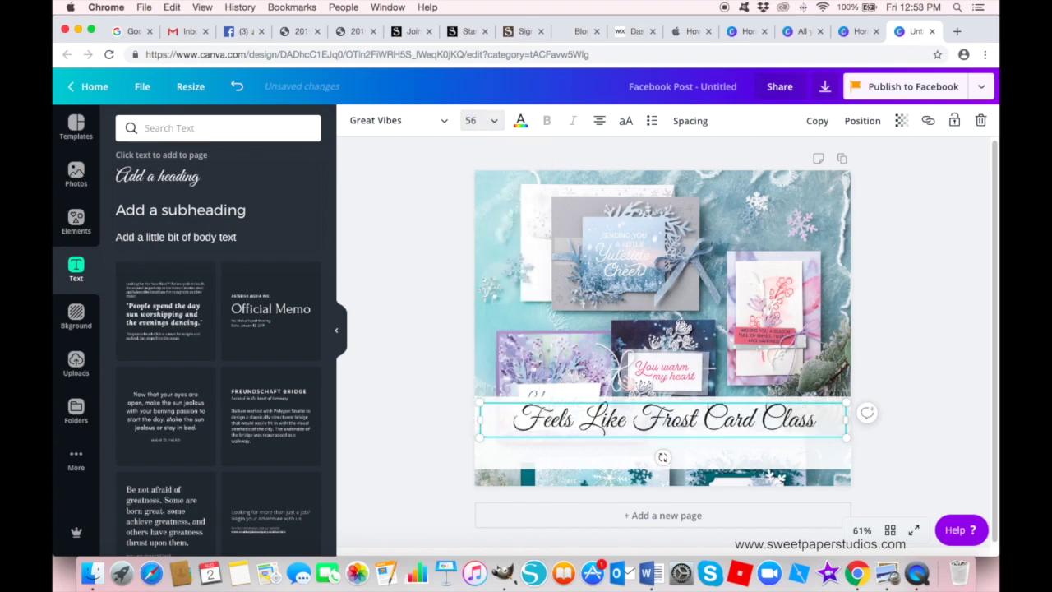
click(481, 120)
text(45)
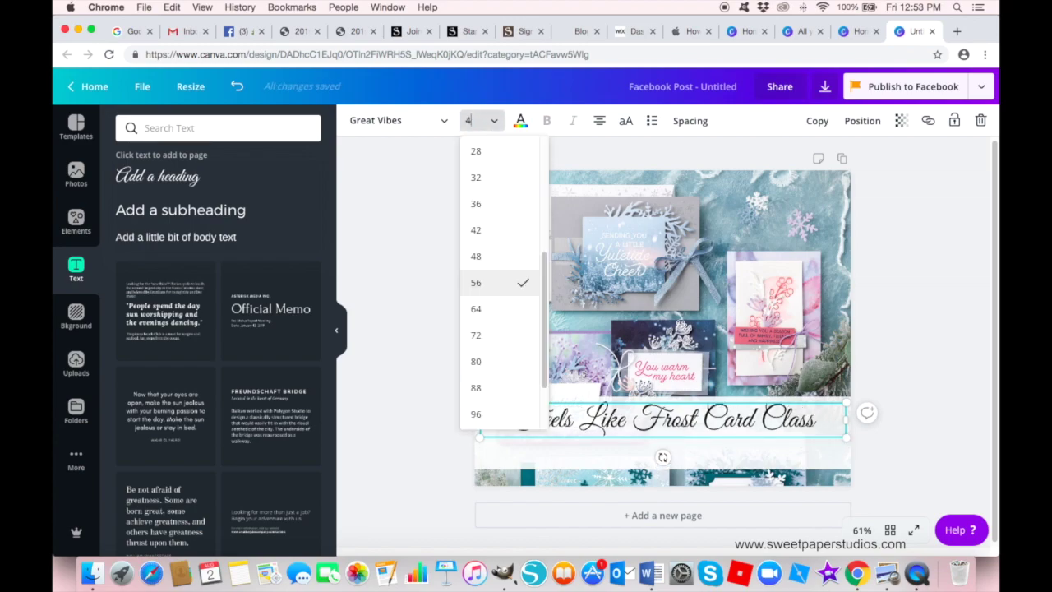
key(Return)
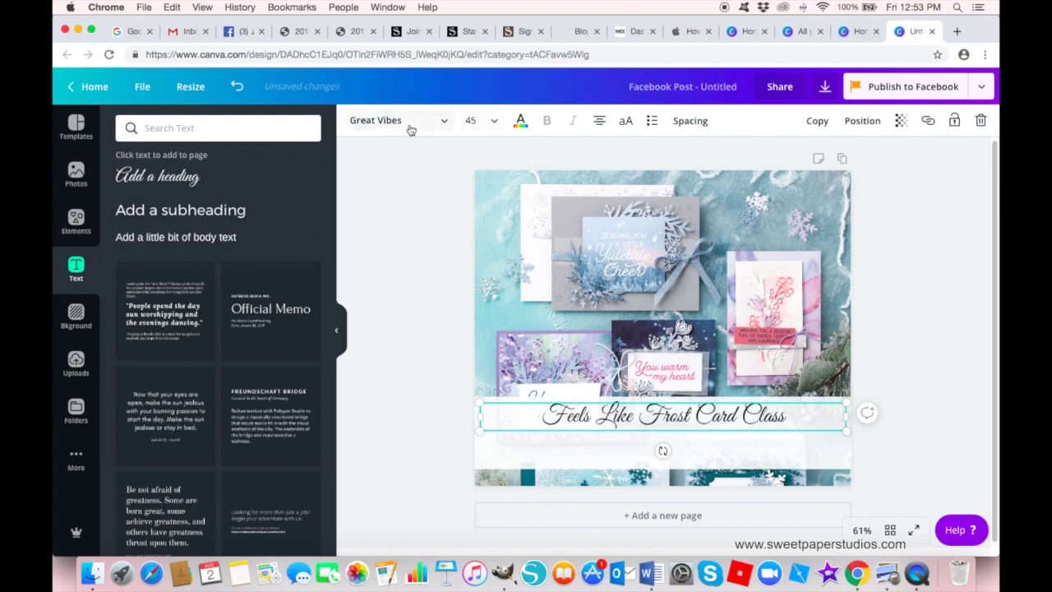
Step: Change the heading's font to Montserrat Light and set its size to 40
click(439, 120)
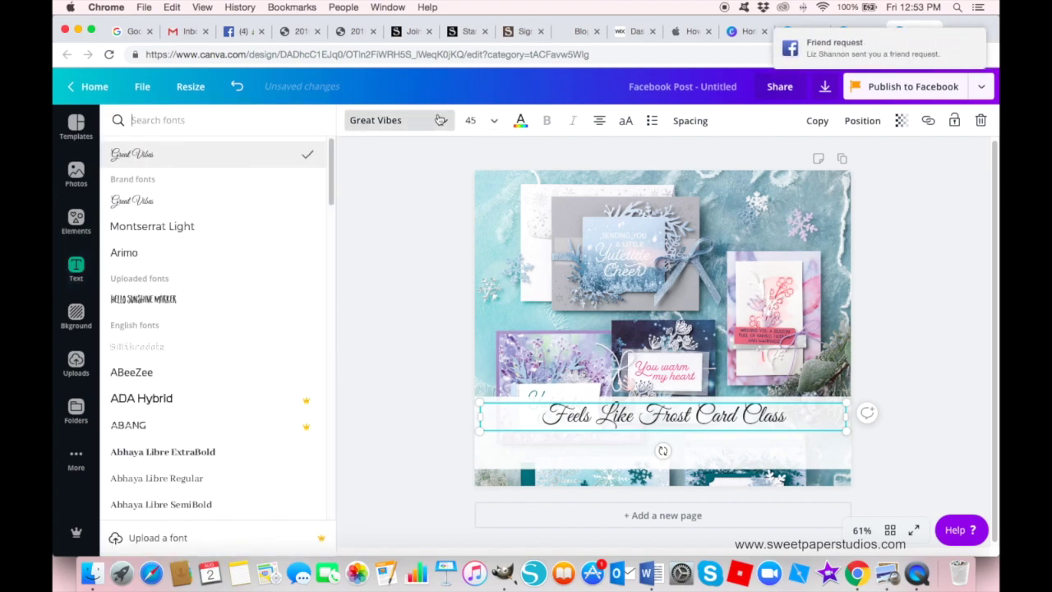
click(195, 238)
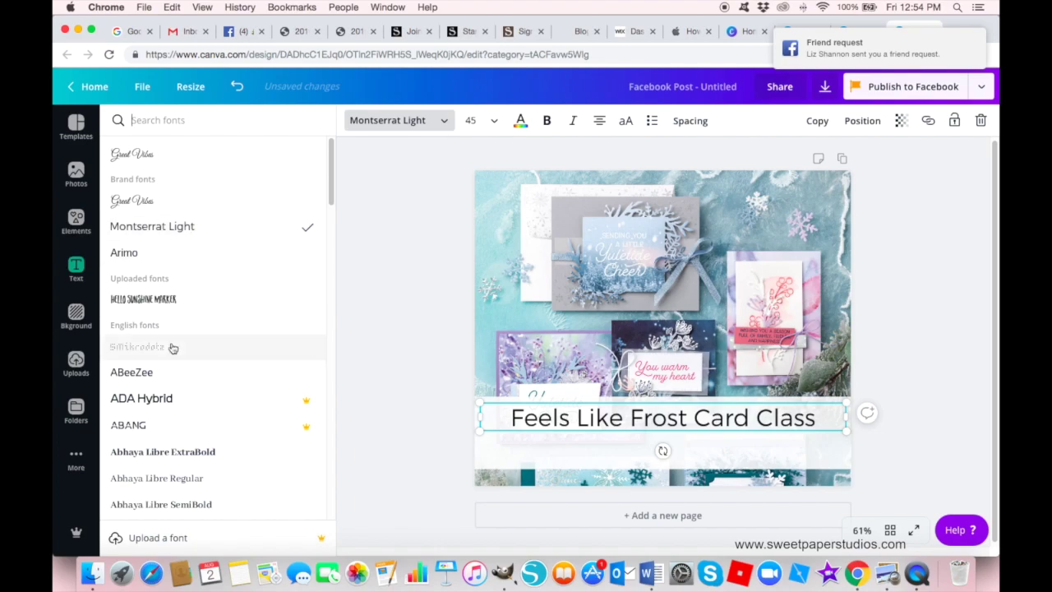
click(497, 120)
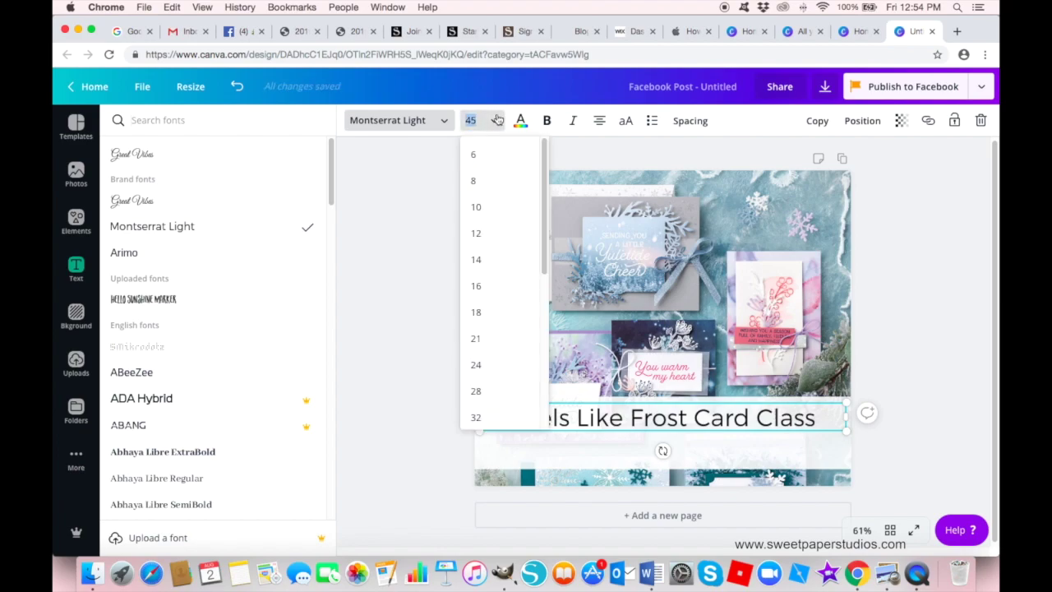
text(43)
key(Return)
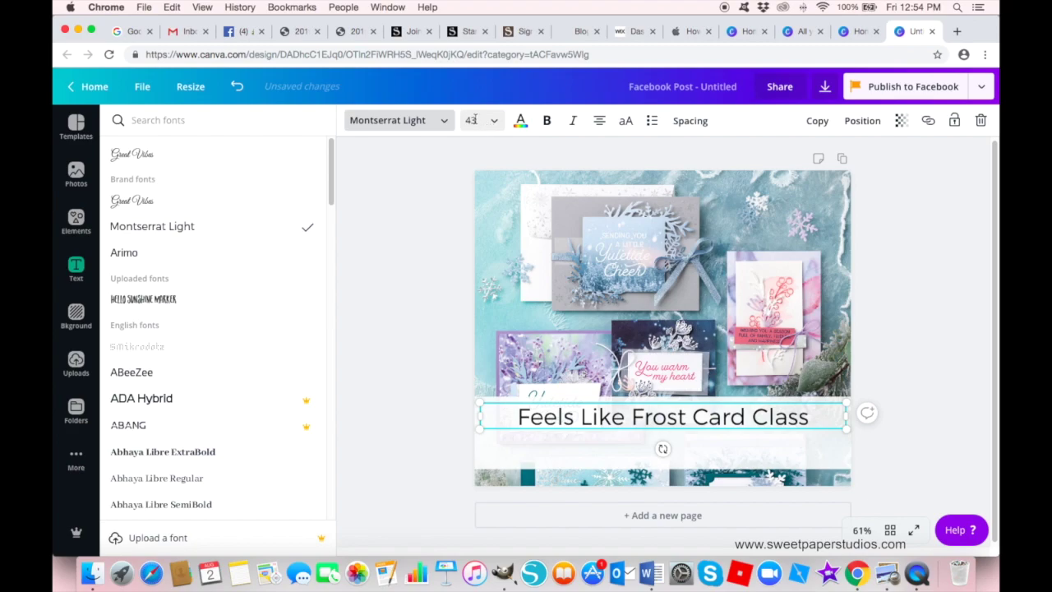
click(476, 120)
text(40)
key(Return)
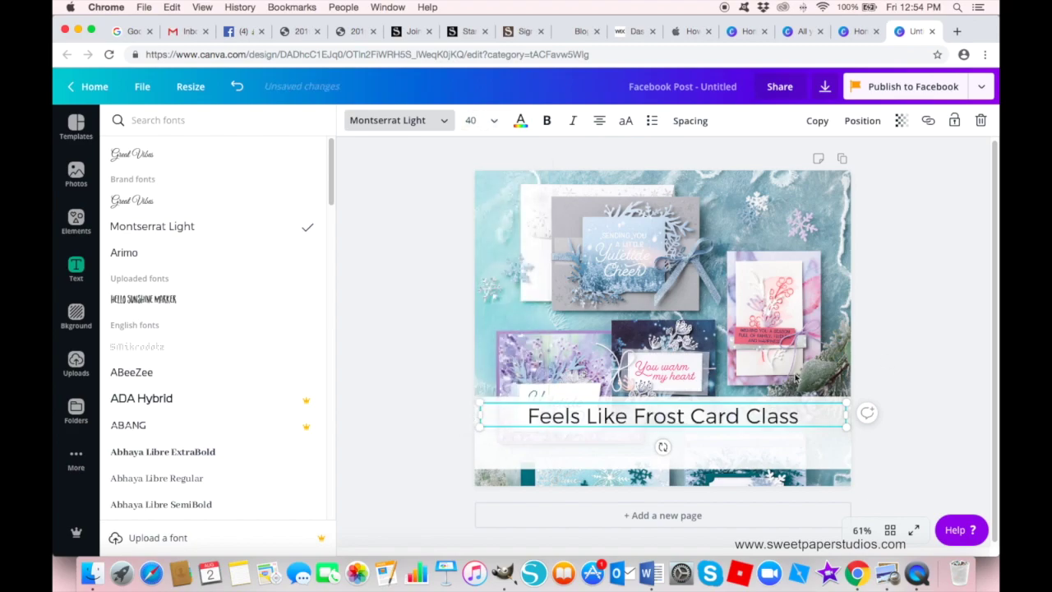
Step: Add a body text line reading "Saturday, September 14, 2019", enlarged to about 22.9 and centered below the heading
click(785, 445)
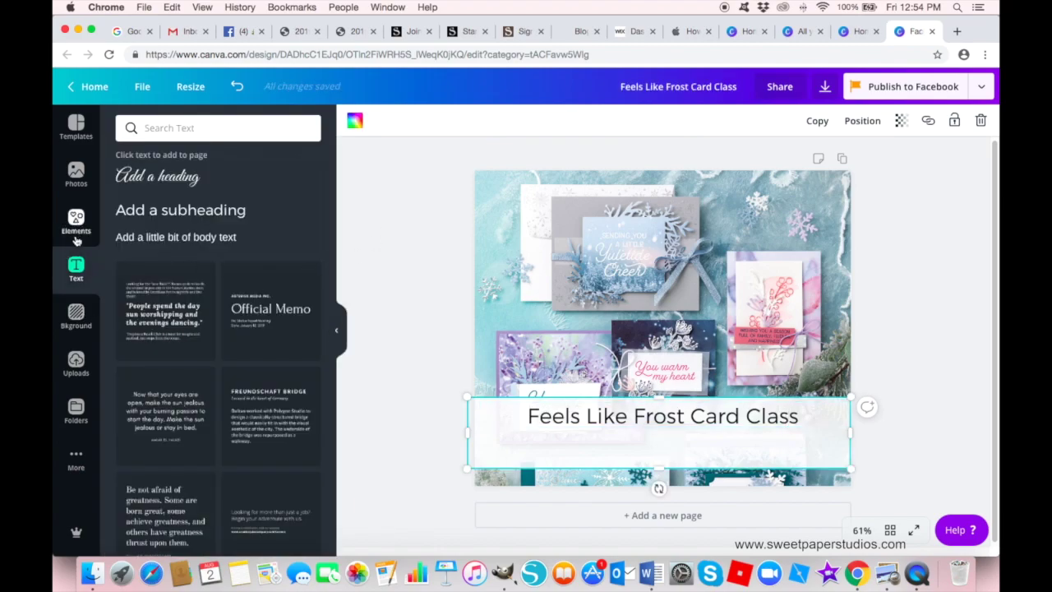
click(179, 237)
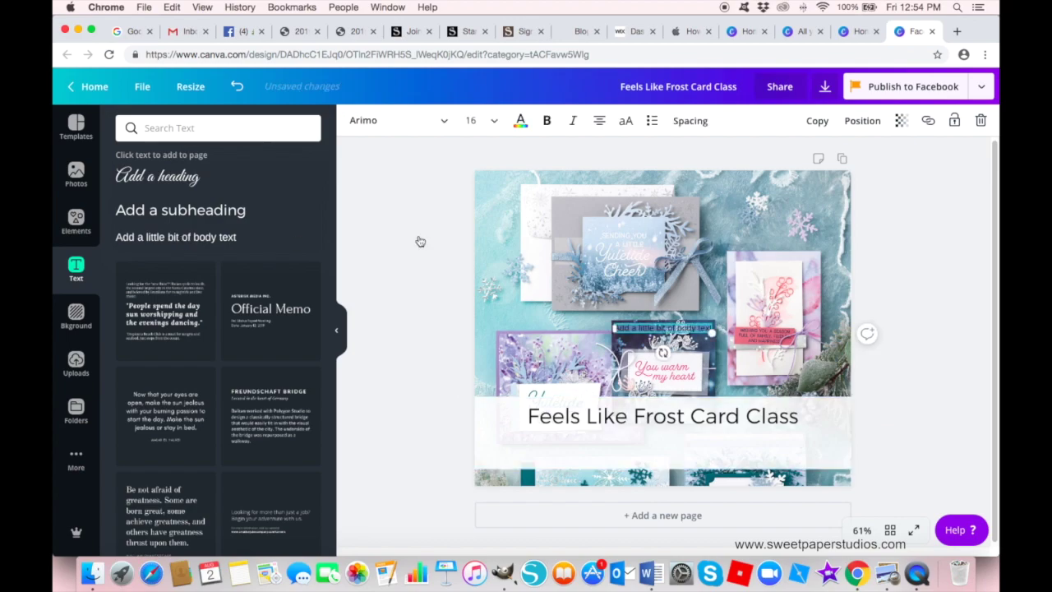
double_click(663, 327)
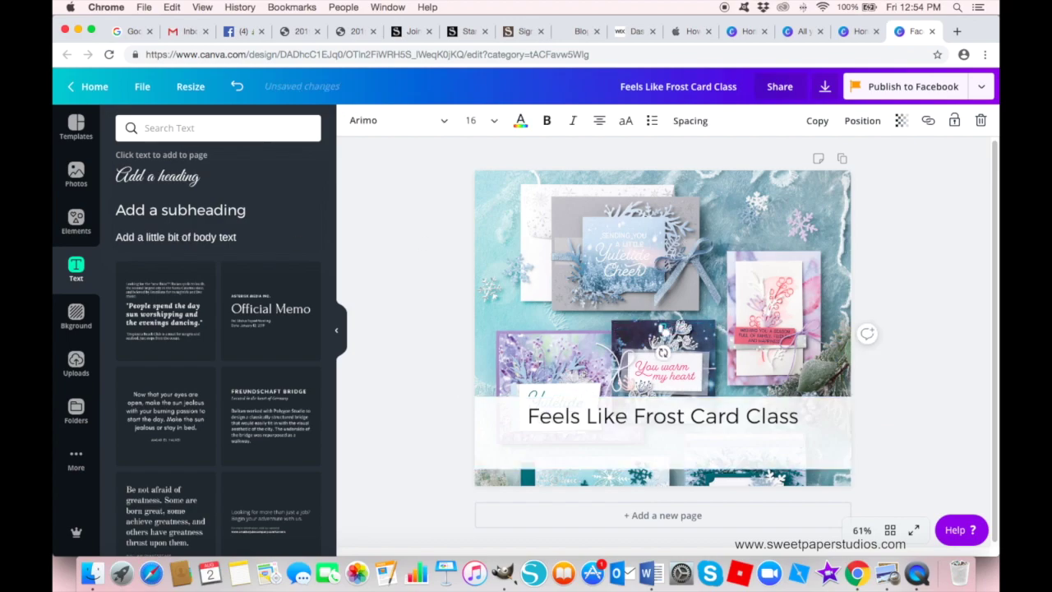
text(Sweet Paper Studios)
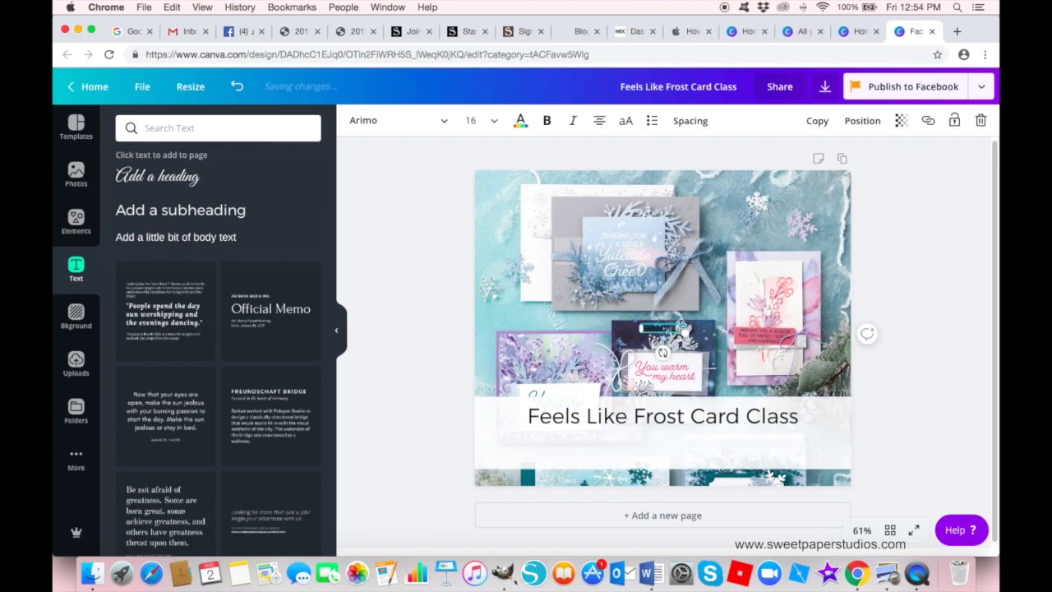
text(.com)
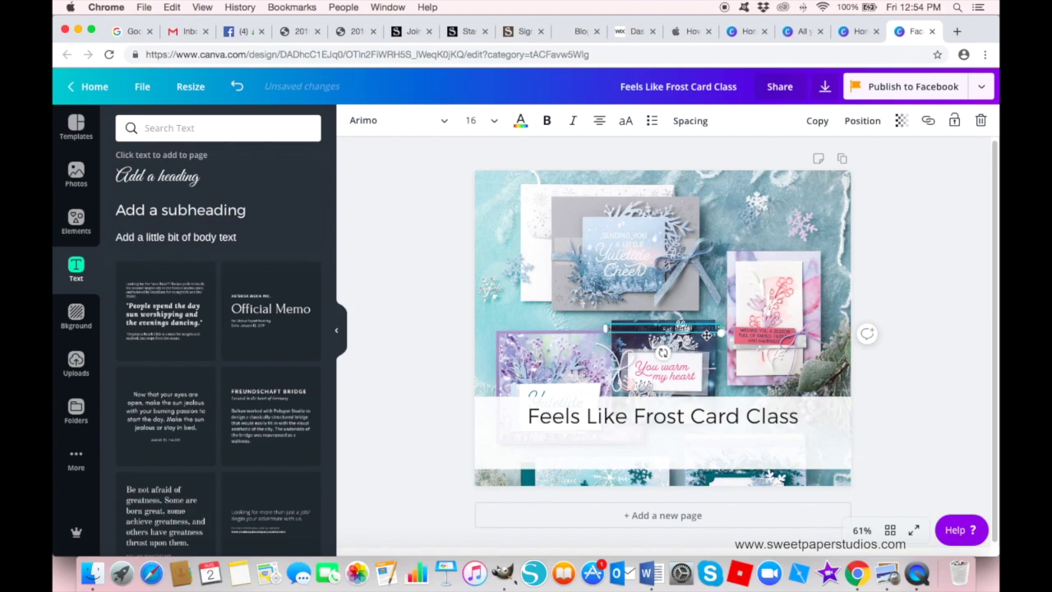
drag(706, 334, 712, 445)
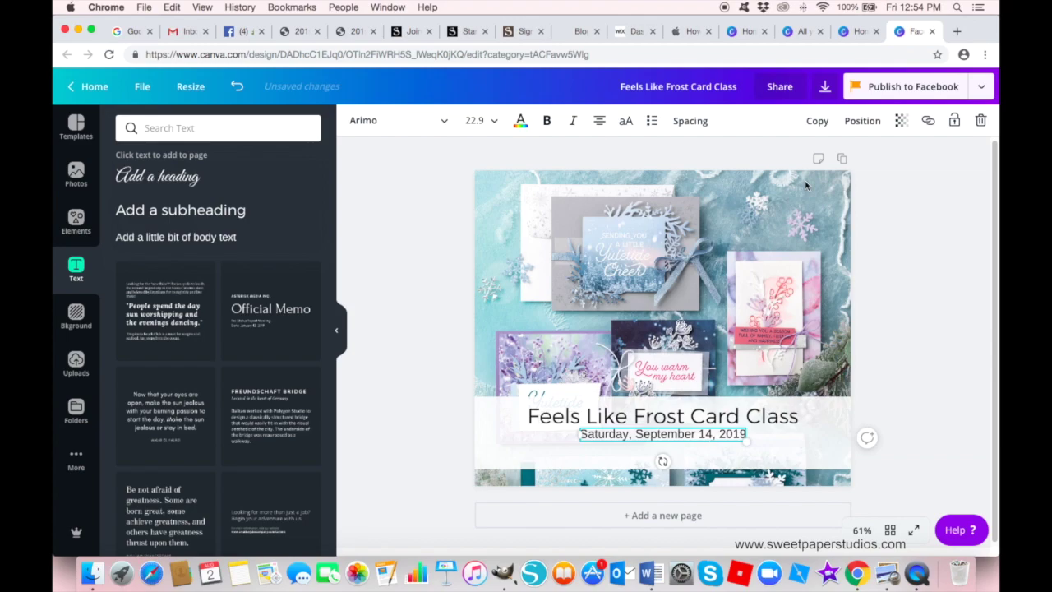
Step: Duplicate the date line, center the copy below it and replace its text with "7:00 - 10:00 pm"
click(818, 122)
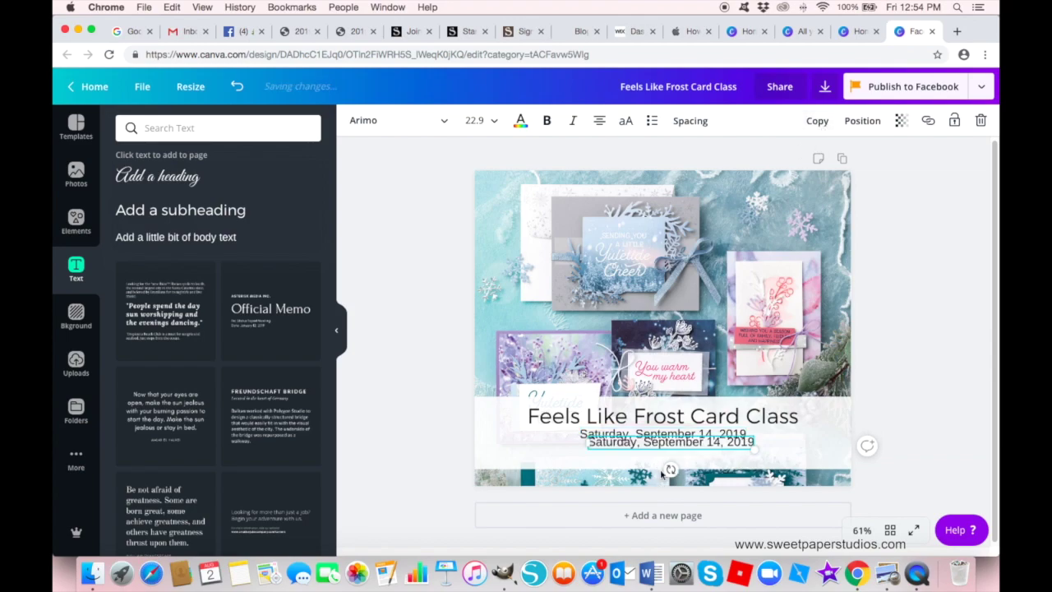
drag(696, 449, 578, 448)
double_click(665, 448)
key(BackSpace)
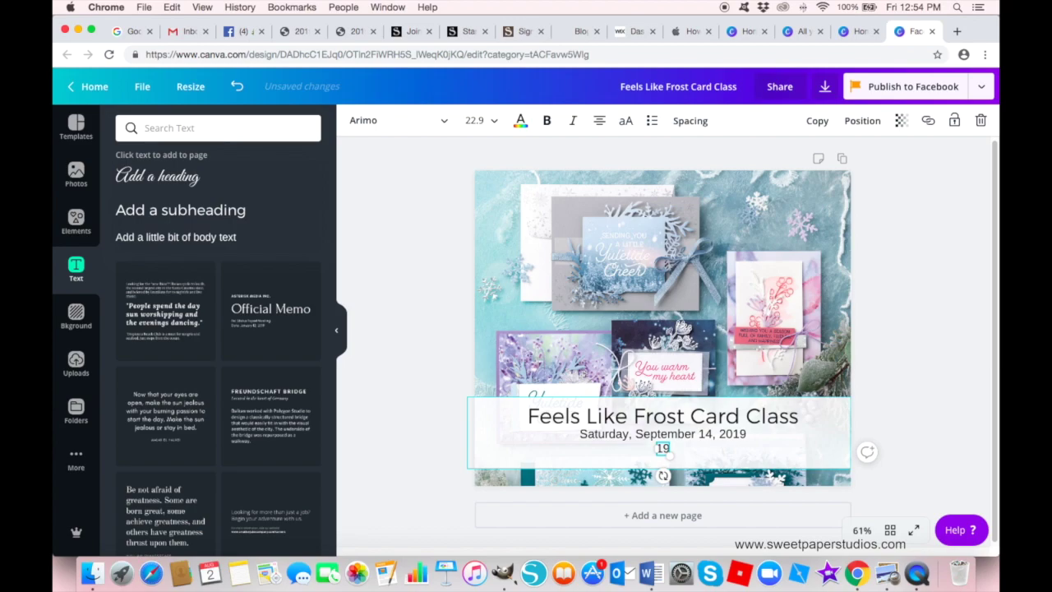
key(BackSpace)
text(7:00 - 10:00 pm)
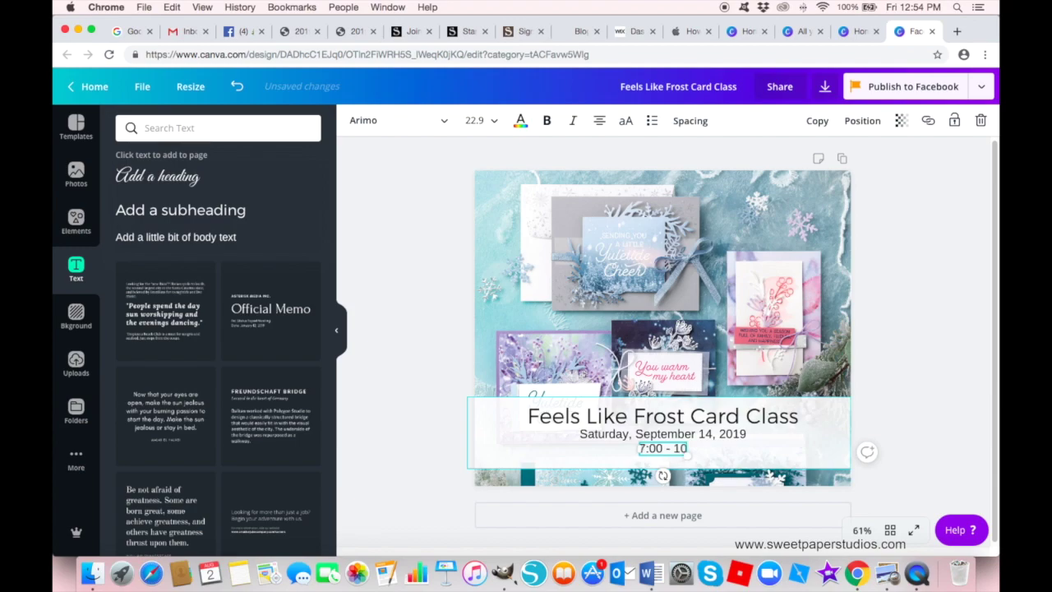
click(769, 455)
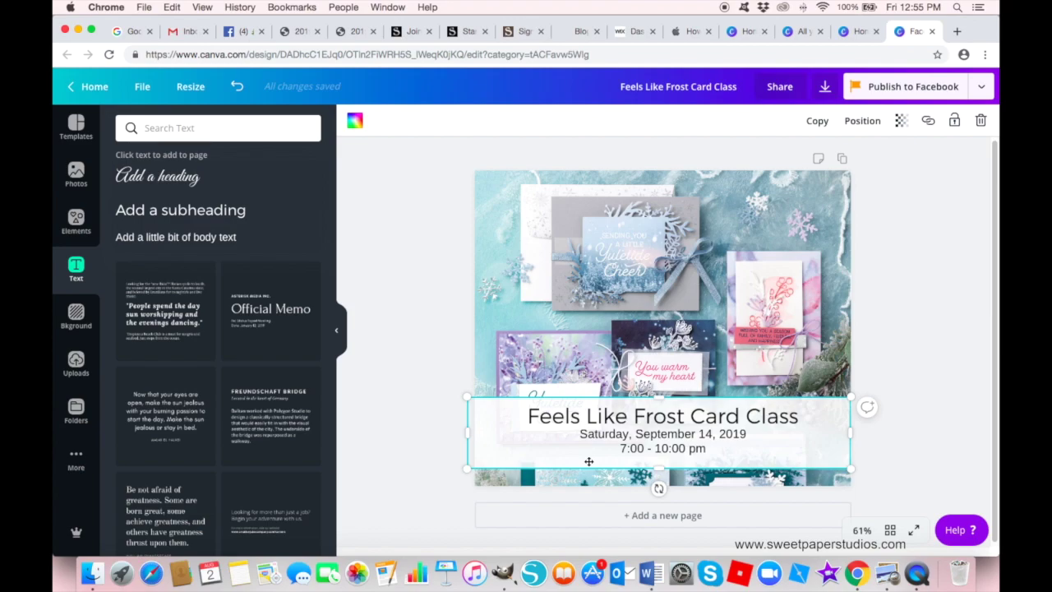
click(817, 121)
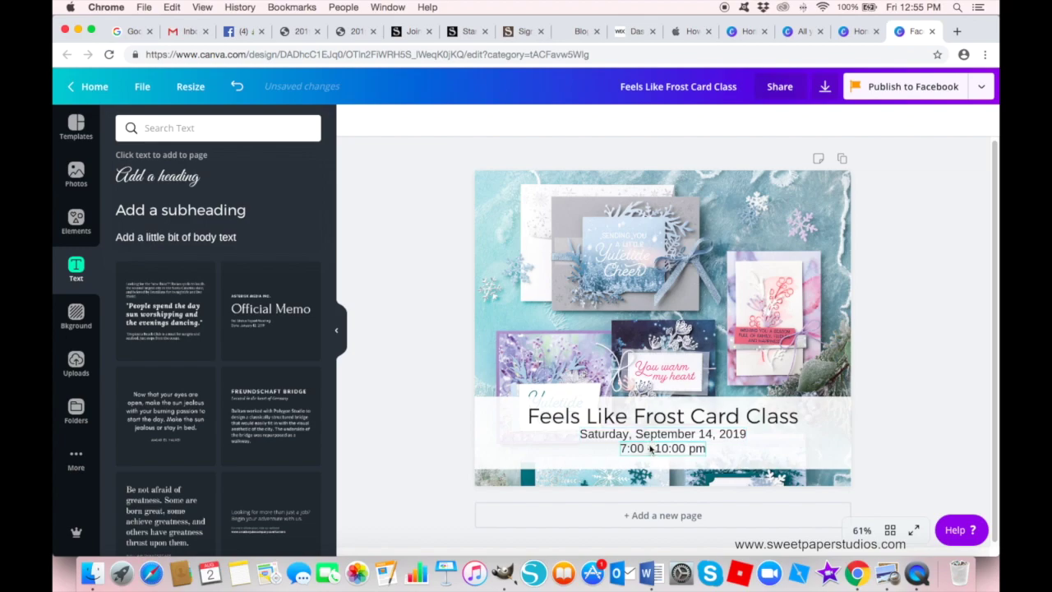
click(657, 448)
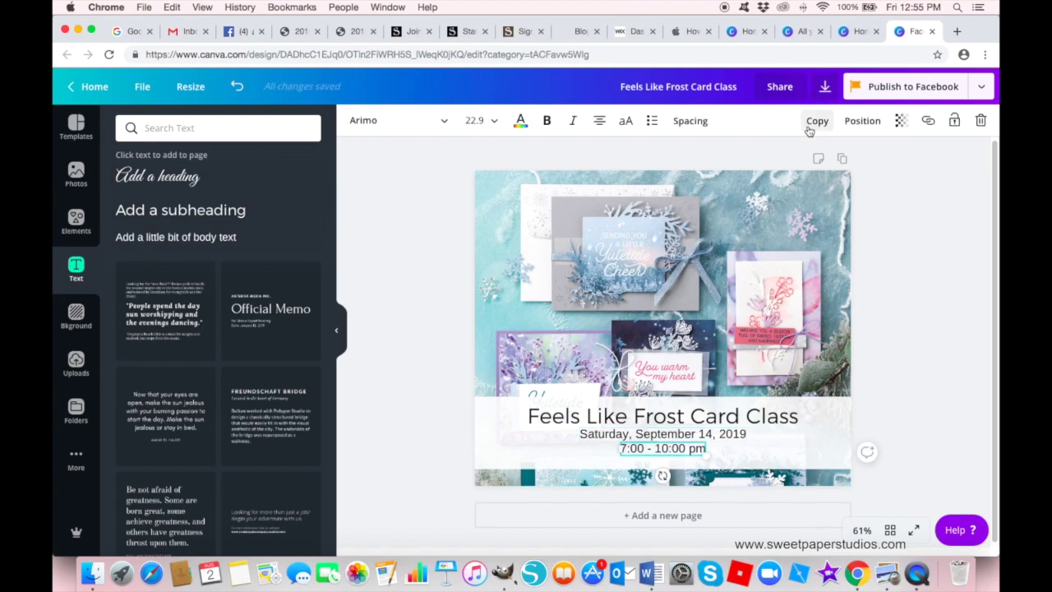
click(900, 299)
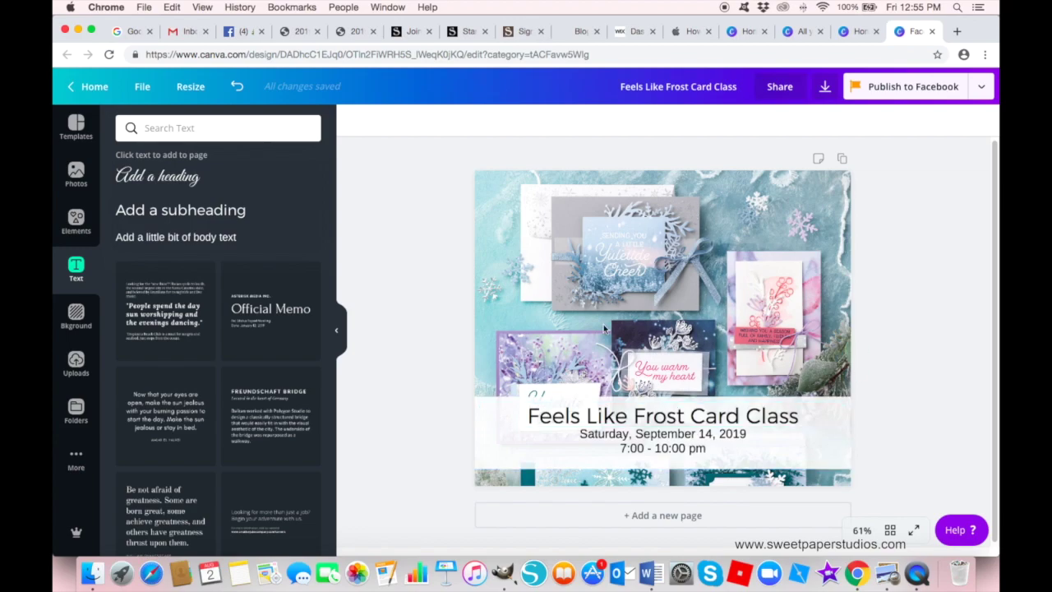
Step: Download the finished design as a PNG file
click(824, 88)
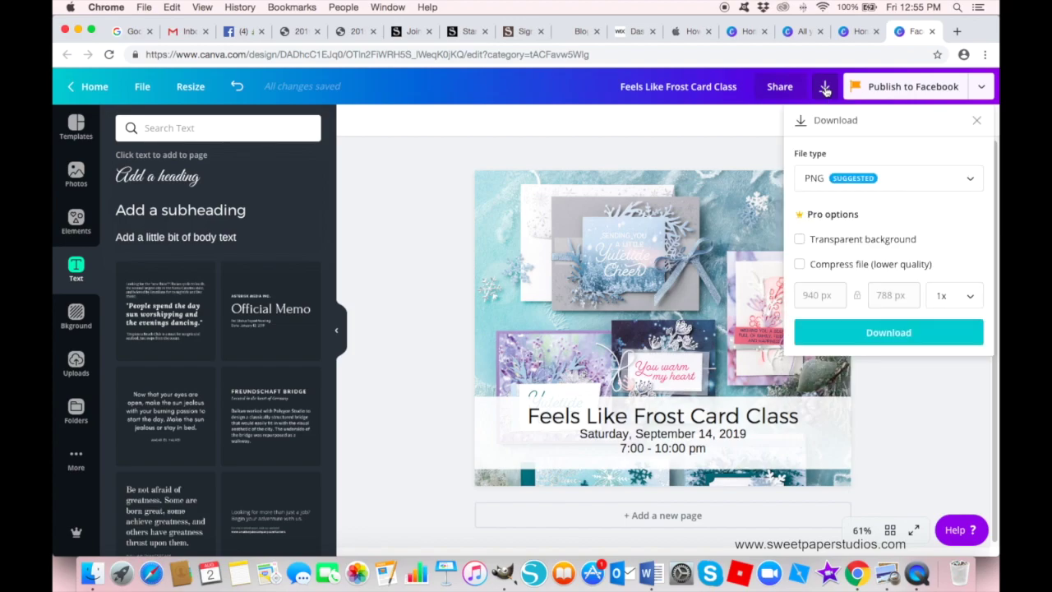
click(884, 327)
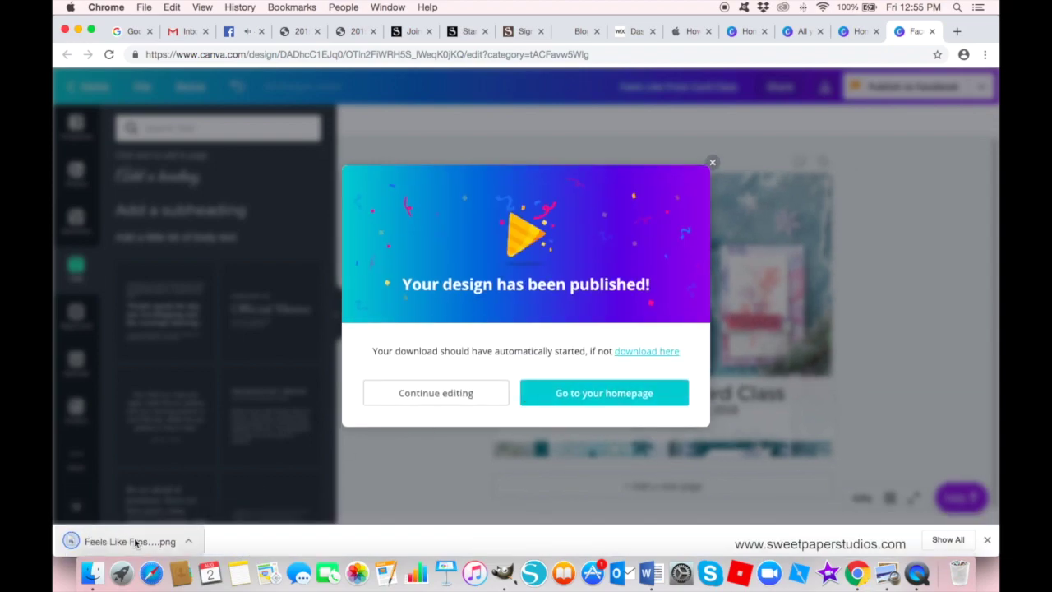
Step: Open the downloaded Feels Like Frost Card Class PNG in Preview to check it, closing the 2019 Stampin' Up! Hex Values PDF behind it
click(132, 543)
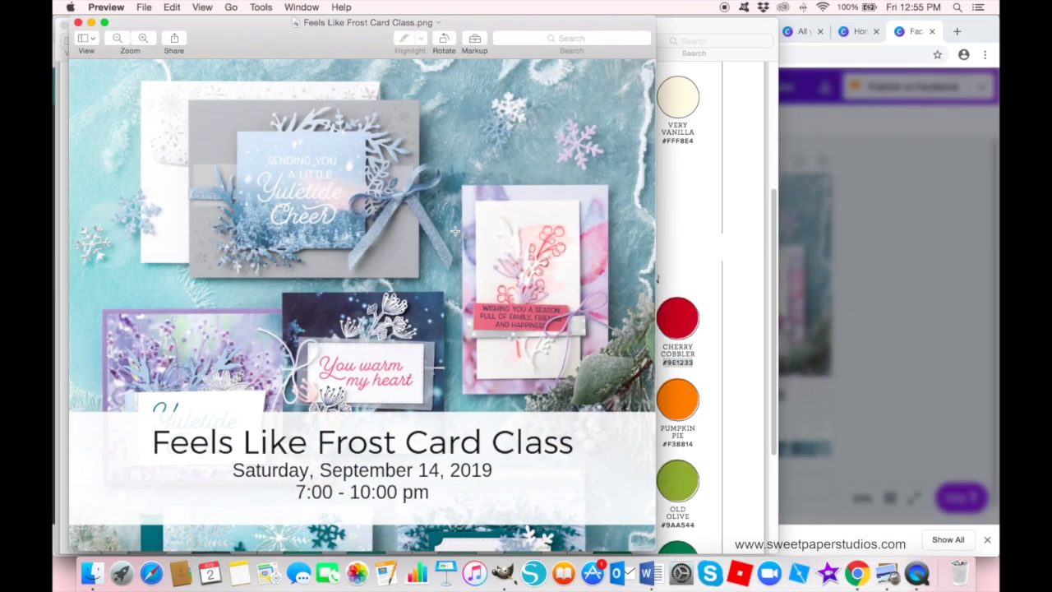
click(709, 28)
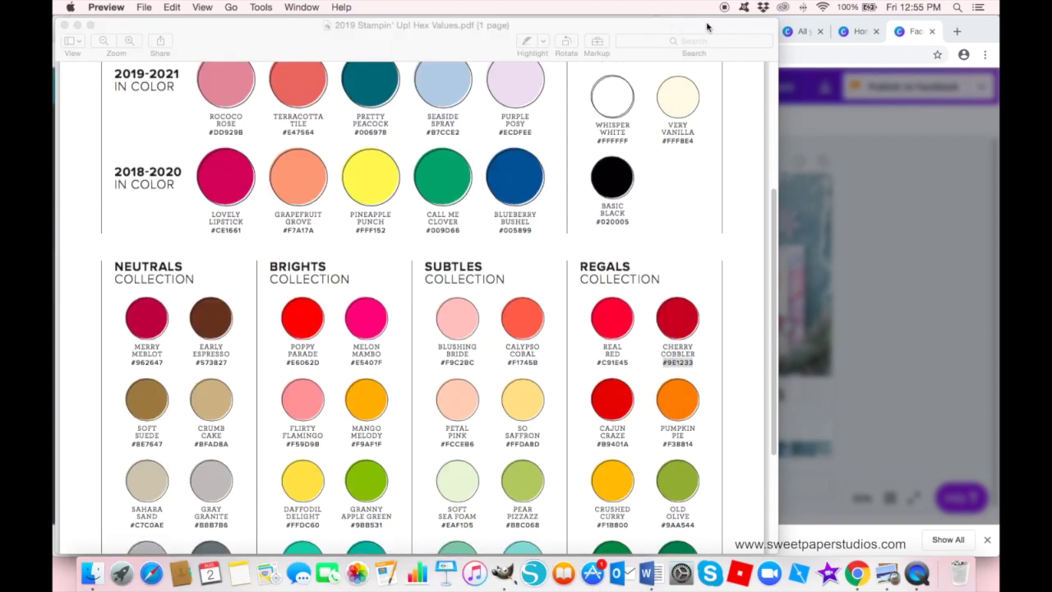
click(65, 26)
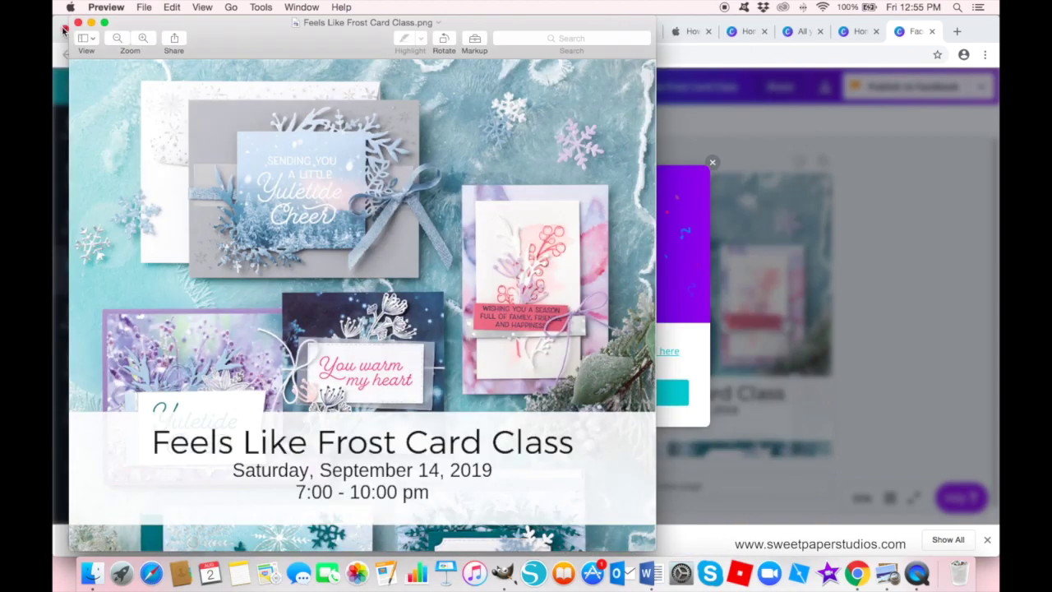
drag(550, 28, 599, 23)
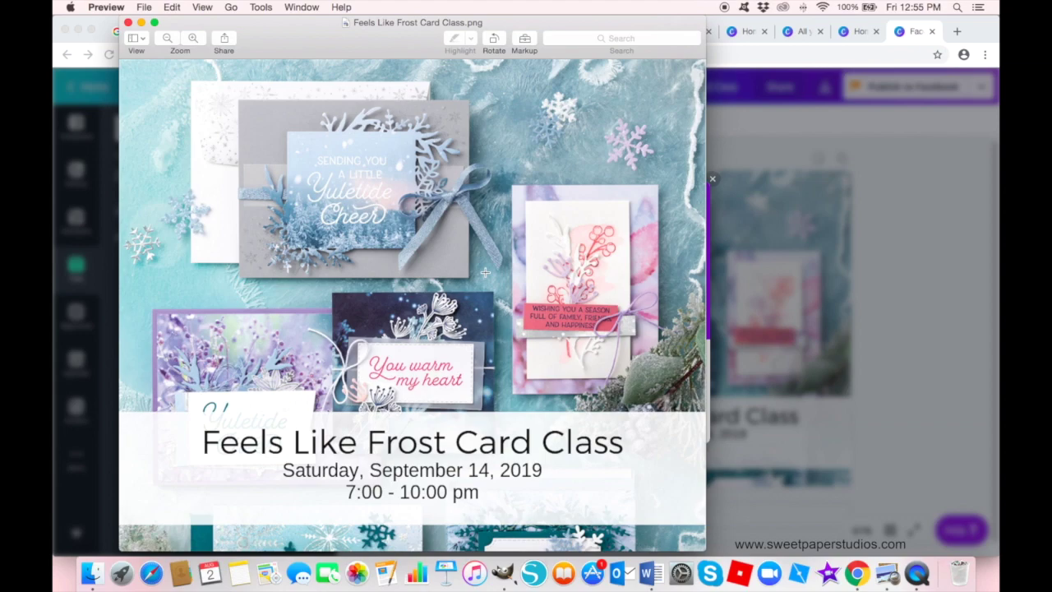
Step: Close the image preview and leave the published design for the Canva homepage
click(128, 23)
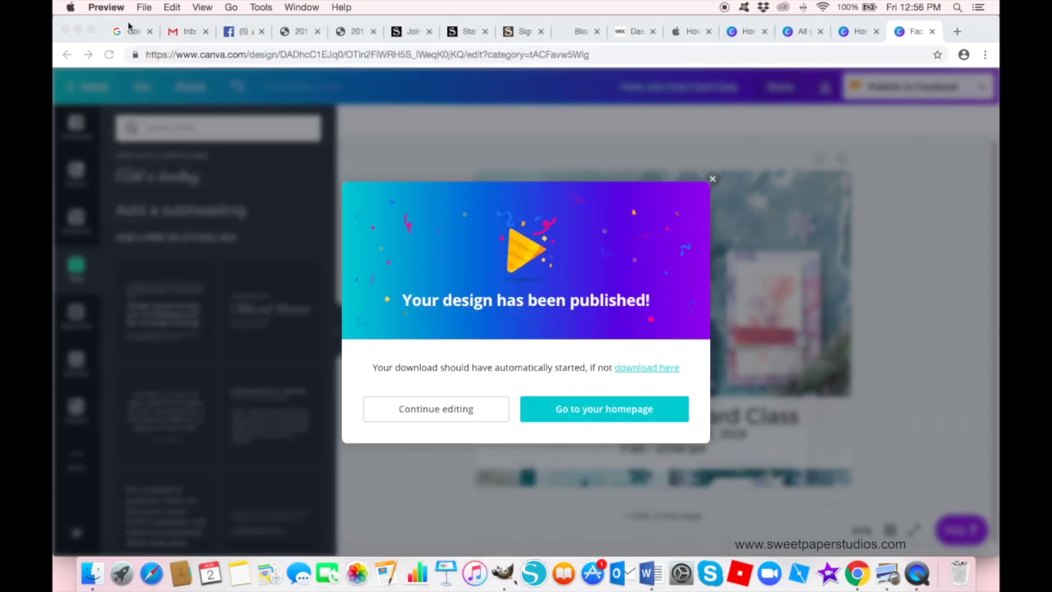
click(604, 410)
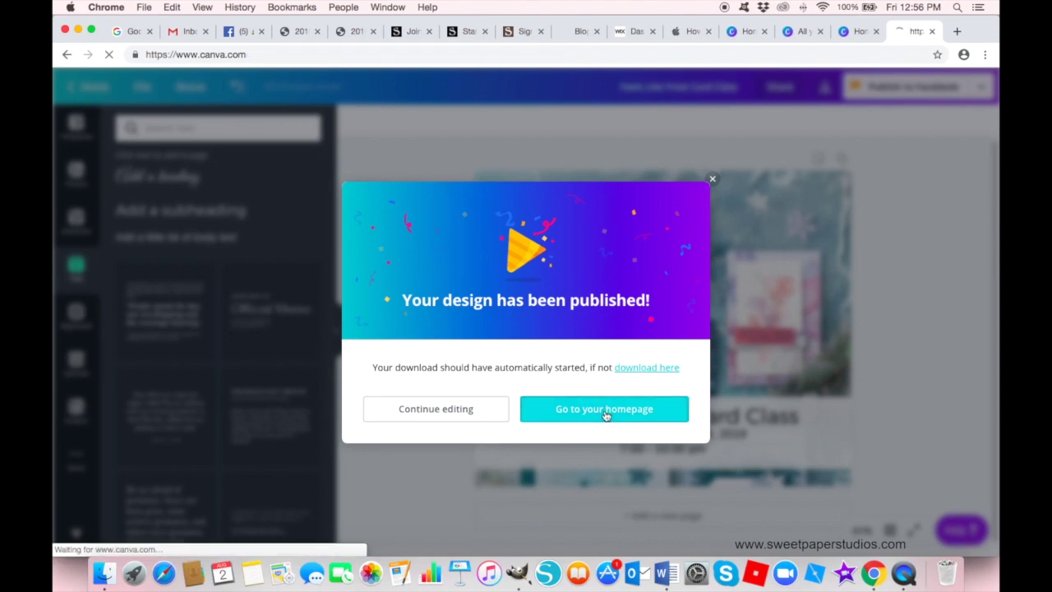